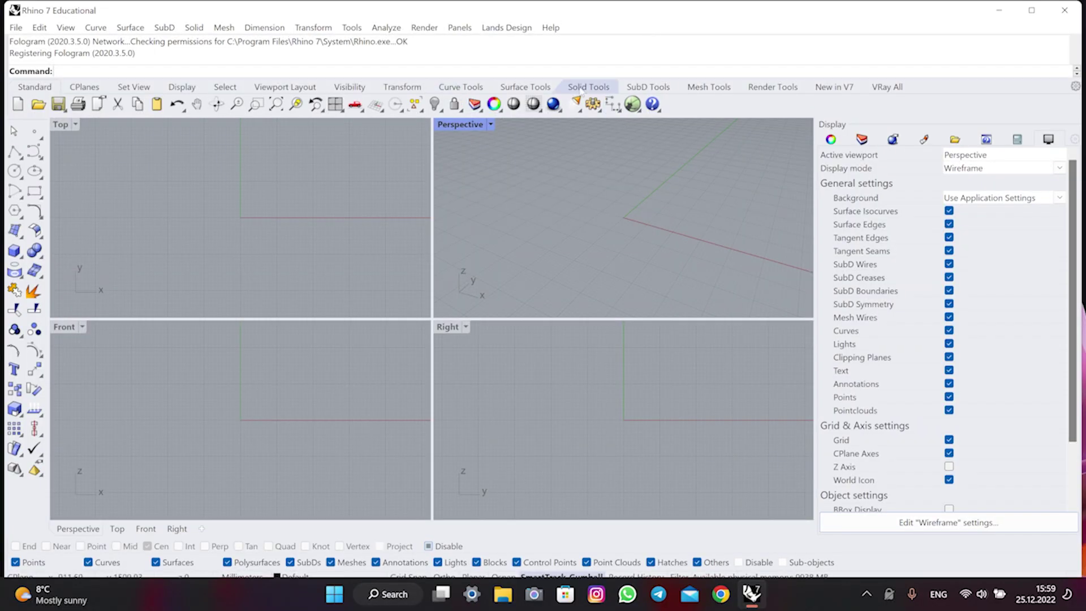
- Launch Grasshopper from Rhino and maximize the Perspective viewport
{"action": "left_click", "coordinate": [632, 104]}
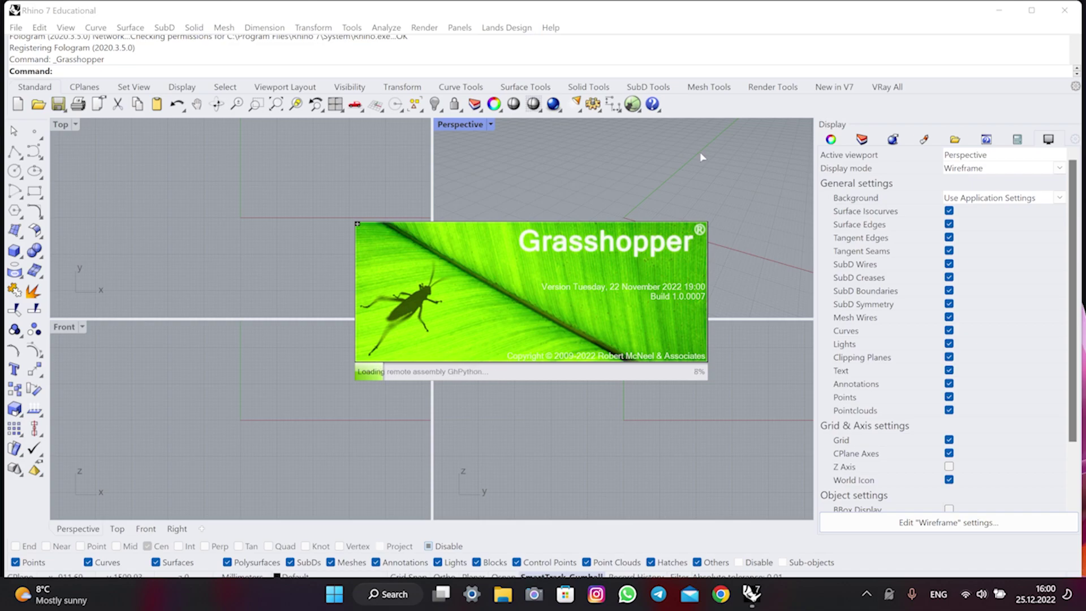
{"action": "left_click", "coordinate": [652, 413]}
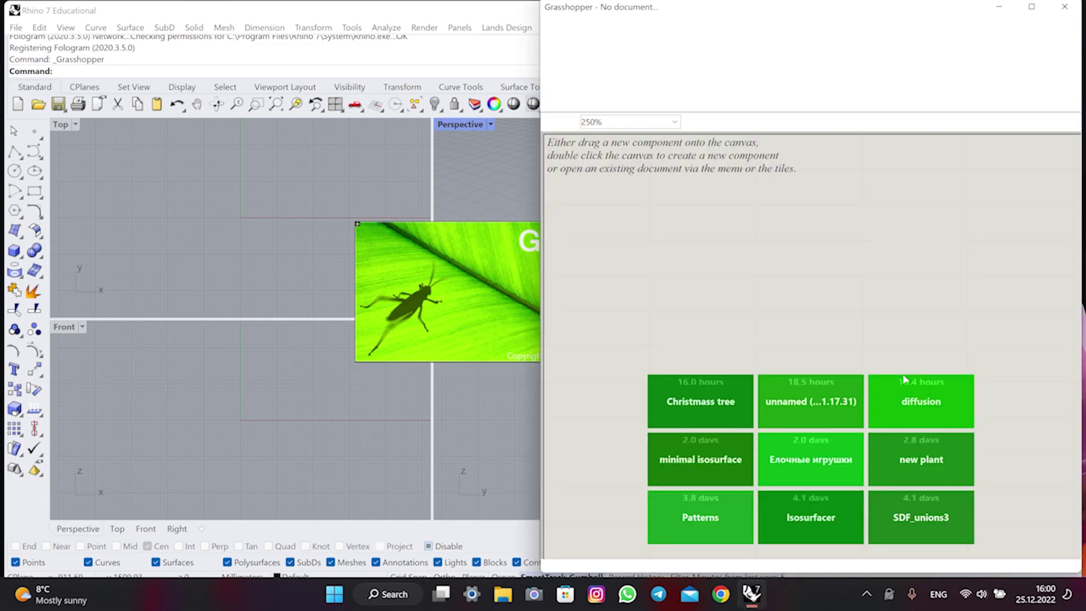
{"action": "left_click", "coordinate": [972, 182]}
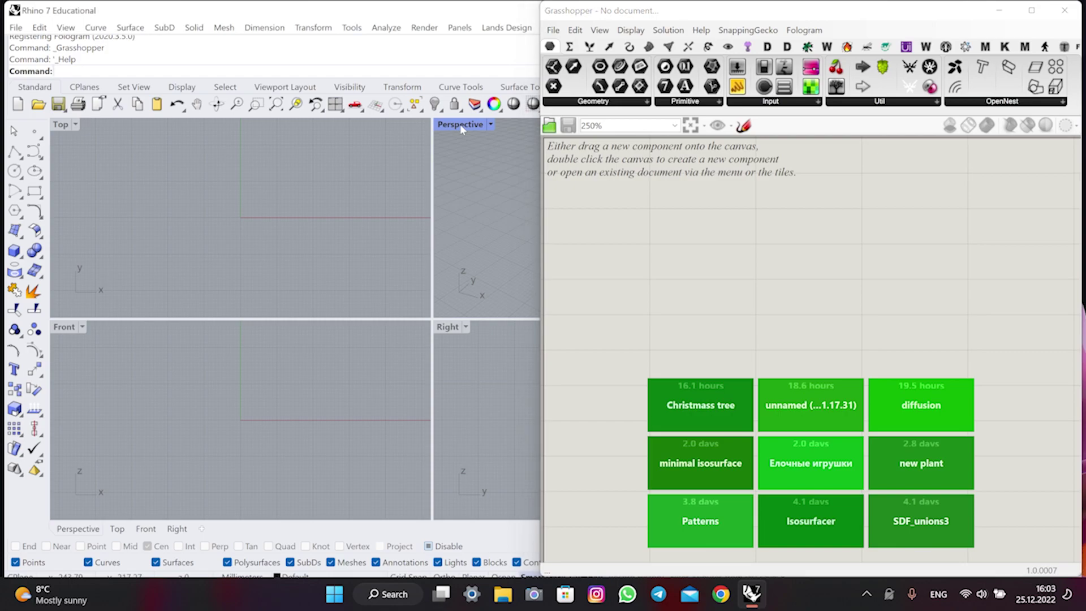
{"action": "double_click", "coordinate": [460, 124]}
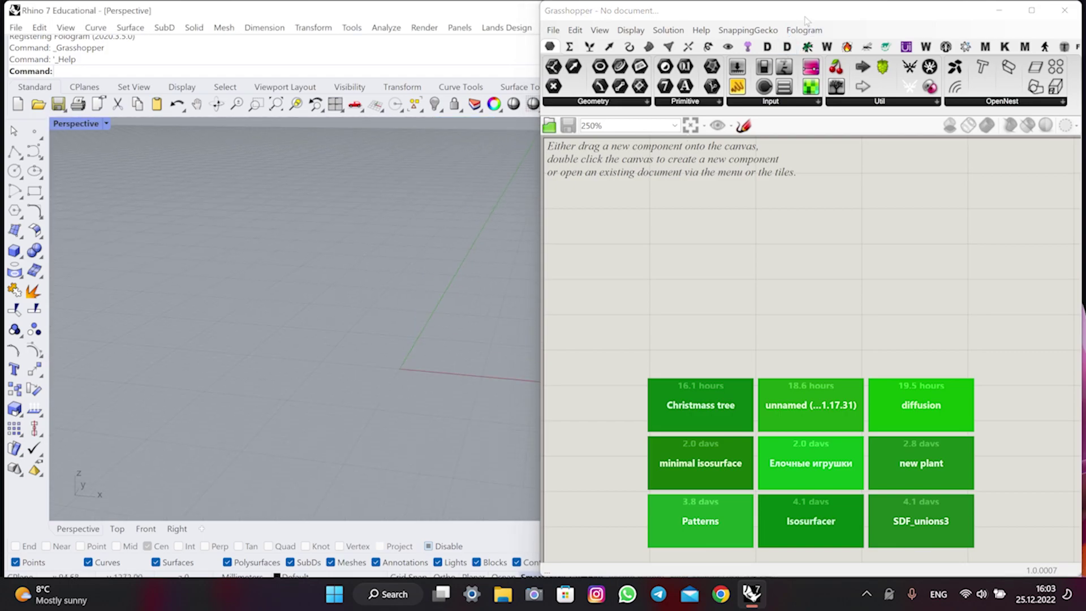
- Maximize the Grasshopper window and place a TPMS P lattice component near the upper-left corner of the canvas
{"action": "left_click", "coordinate": [1031, 10]}
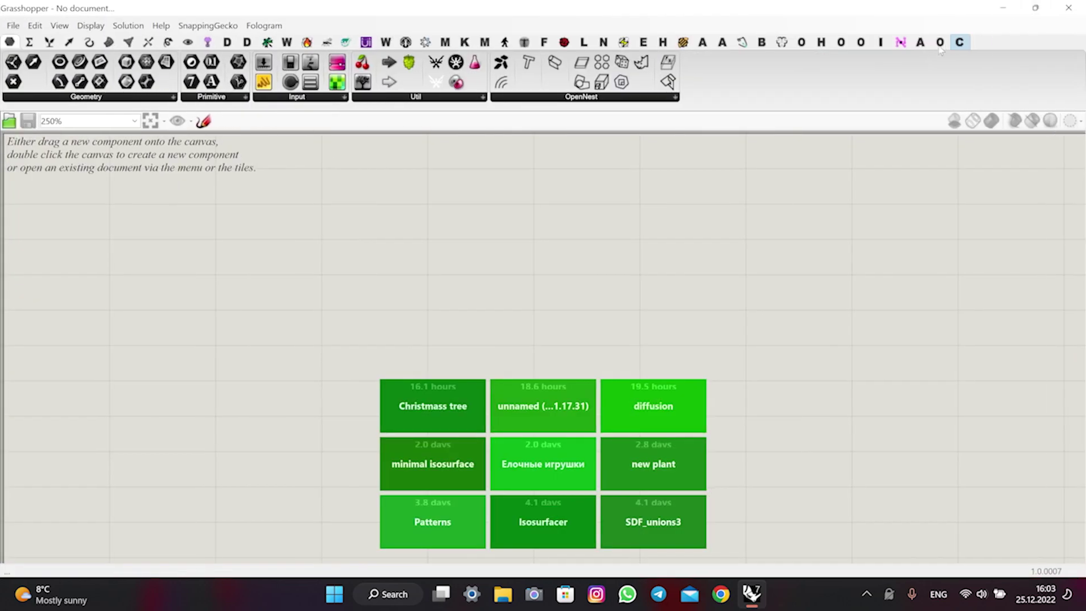
{"action": "left_click", "coordinate": [722, 42]}
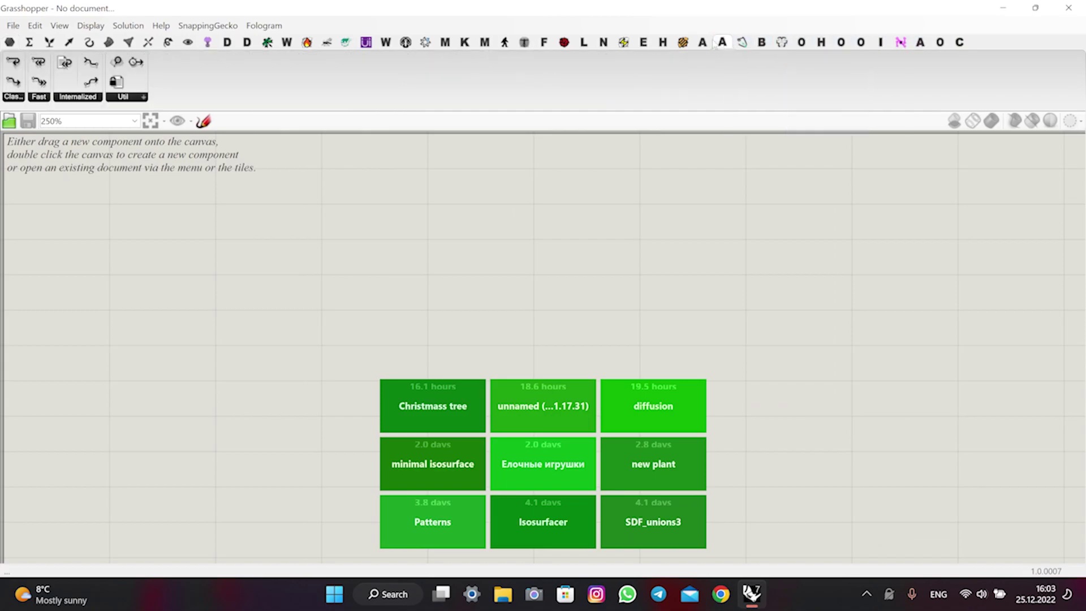
{"action": "left_click", "coordinate": [703, 42]}
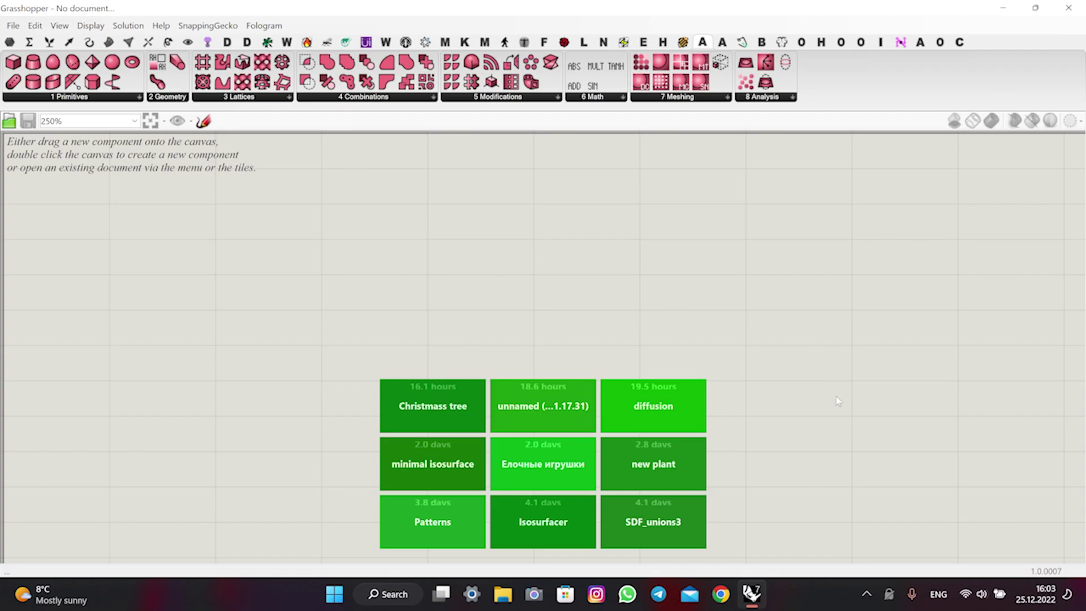
{"action": "right_click_drag", "start_coordinate": [68, 173], "coordinate": [282, 236]}
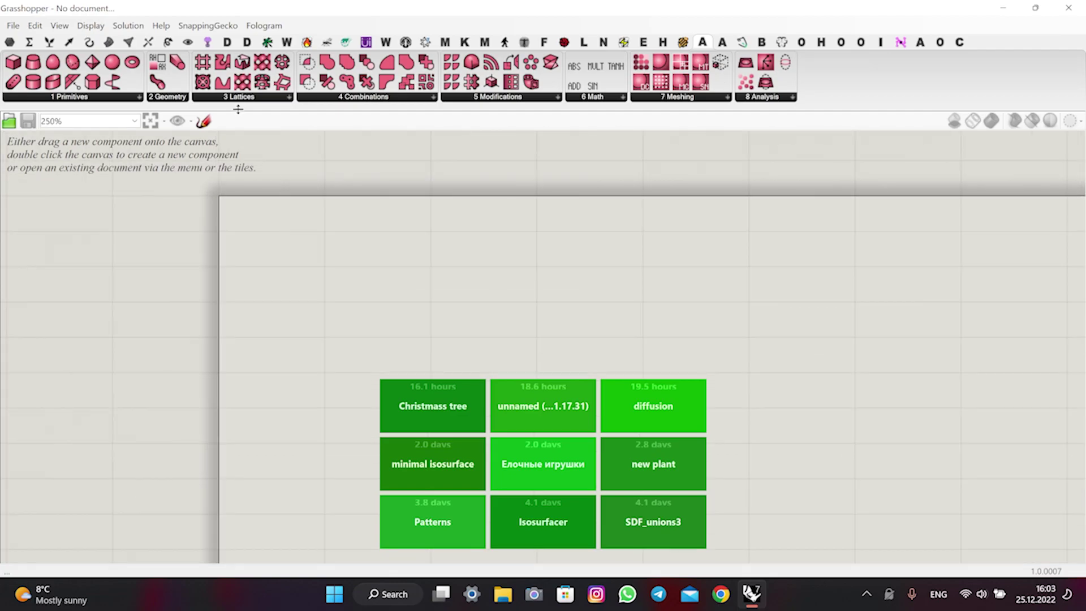
{"action": "left_click", "coordinate": [241, 97]}
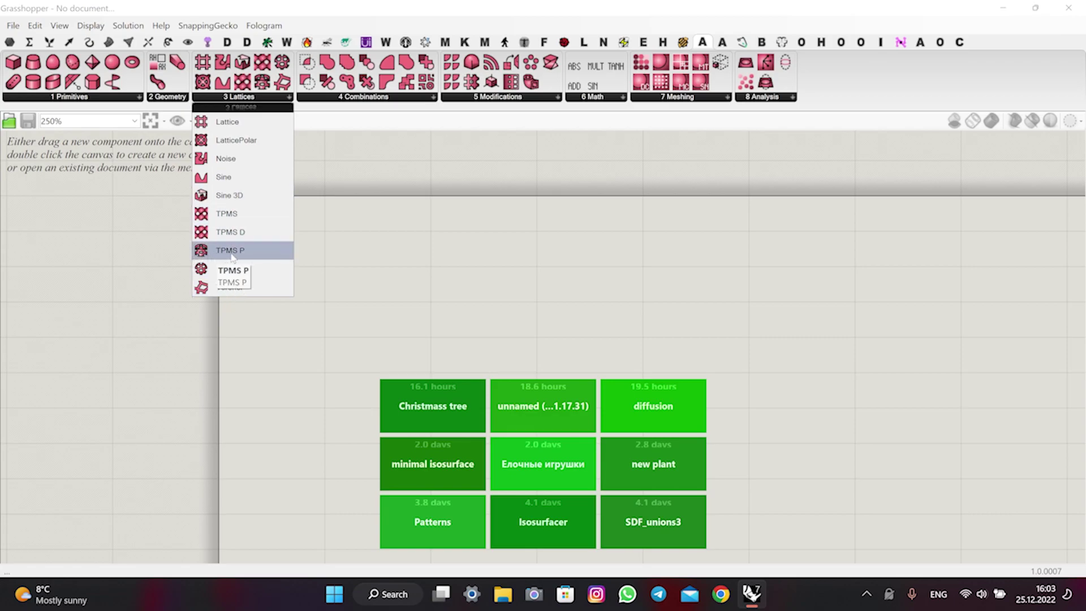
{"action": "left_click_drag", "start_coordinate": [236, 257], "coordinate": [289, 258]}
{"action": "scroll", "coordinate": [311, 258], "scroll_direction": "up", "scroll_amount": 3}
{"action": "left_click", "coordinate": [314, 255]}
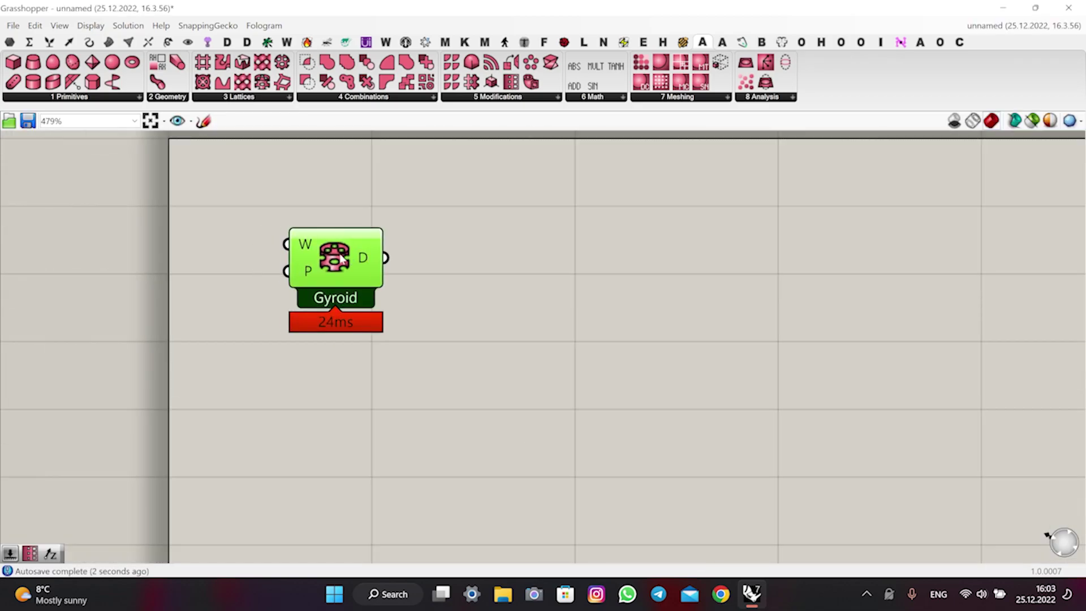
{"action": "left_click", "coordinate": [368, 269]}
{"action": "scroll", "coordinate": [368, 269], "scroll_direction": "down", "scroll_amount": 3}
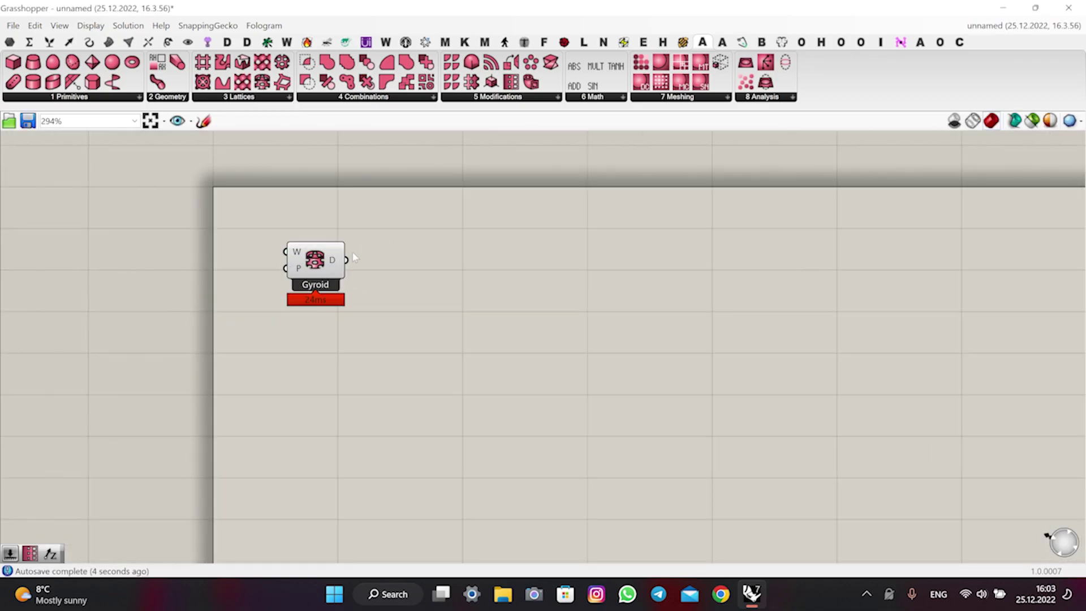
{"action": "left_click_drag", "start_coordinate": [354, 262], "coordinate": [351, 317]}
{"action": "left_click", "coordinate": [515, 238]}
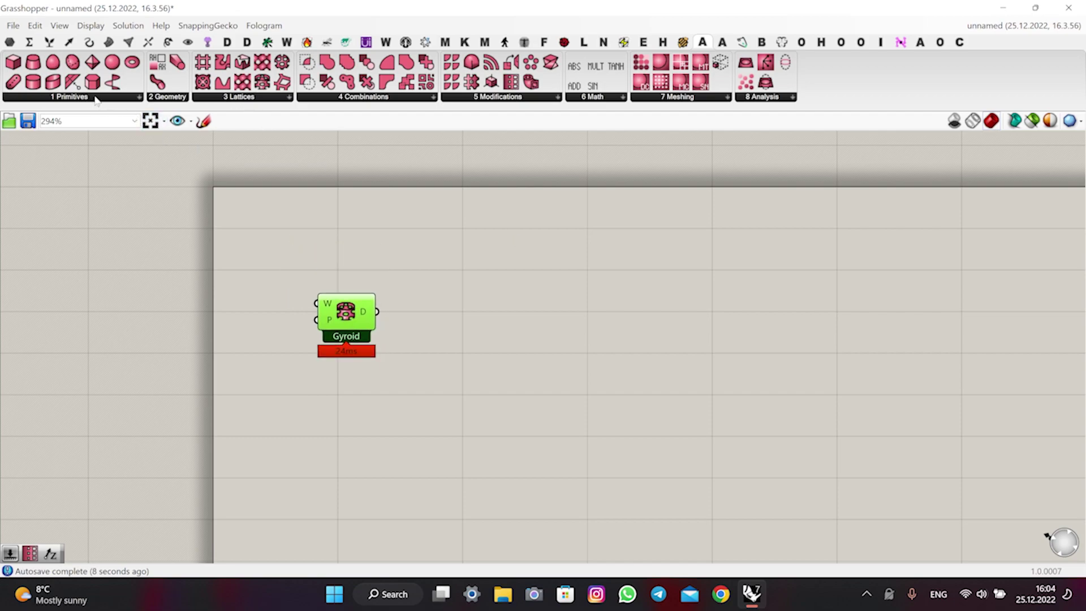
- Add a Sphere distance primitive to the canvas and position it above the TPMS P component
{"action": "left_click", "coordinate": [93, 99]}
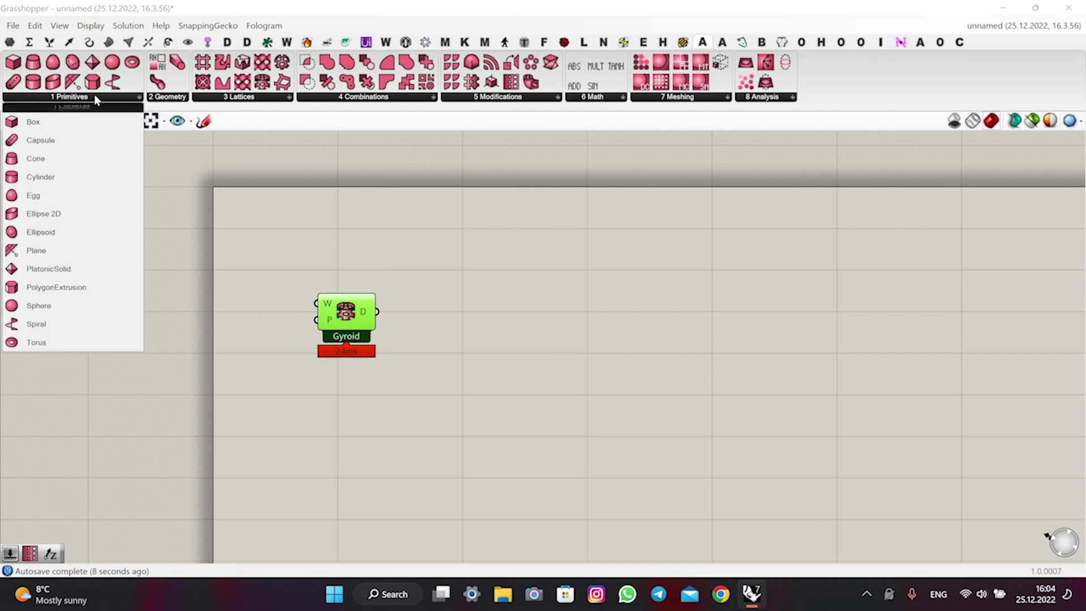
{"action": "left_click", "coordinate": [63, 307]}
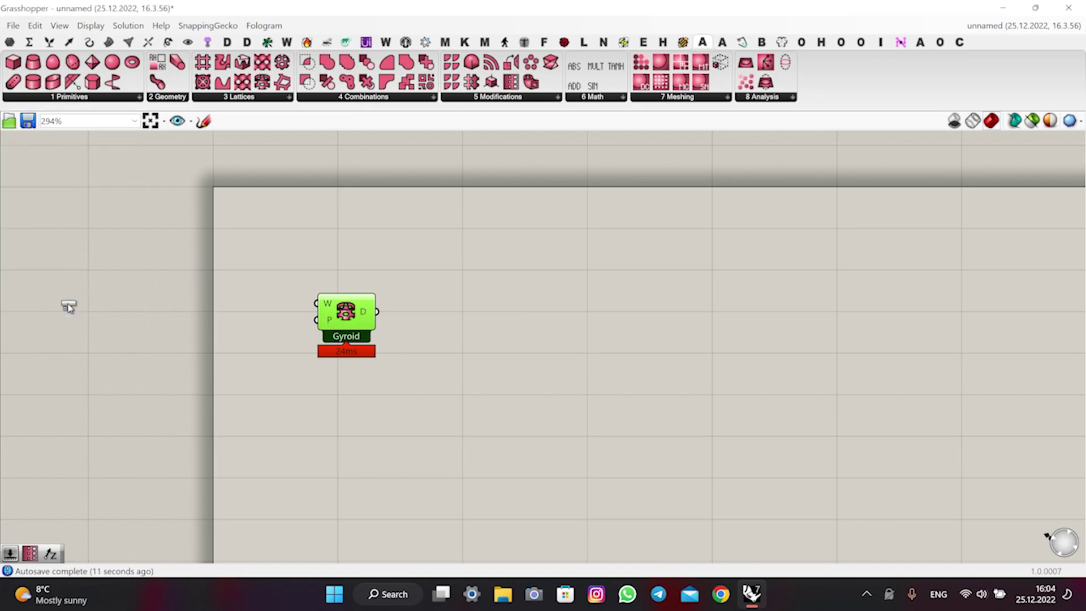
{"action": "left_click", "coordinate": [314, 218]}
{"action": "left_click_drag", "start_coordinate": [354, 311], "coordinate": [331, 353]}
{"action": "left_click", "coordinate": [308, 223]}
{"action": "left_click_drag", "start_coordinate": [307, 223], "coordinate": [351, 260]}
{"action": "left_click", "coordinate": [471, 288]}
{"action": "left_click", "coordinate": [321, 320]}
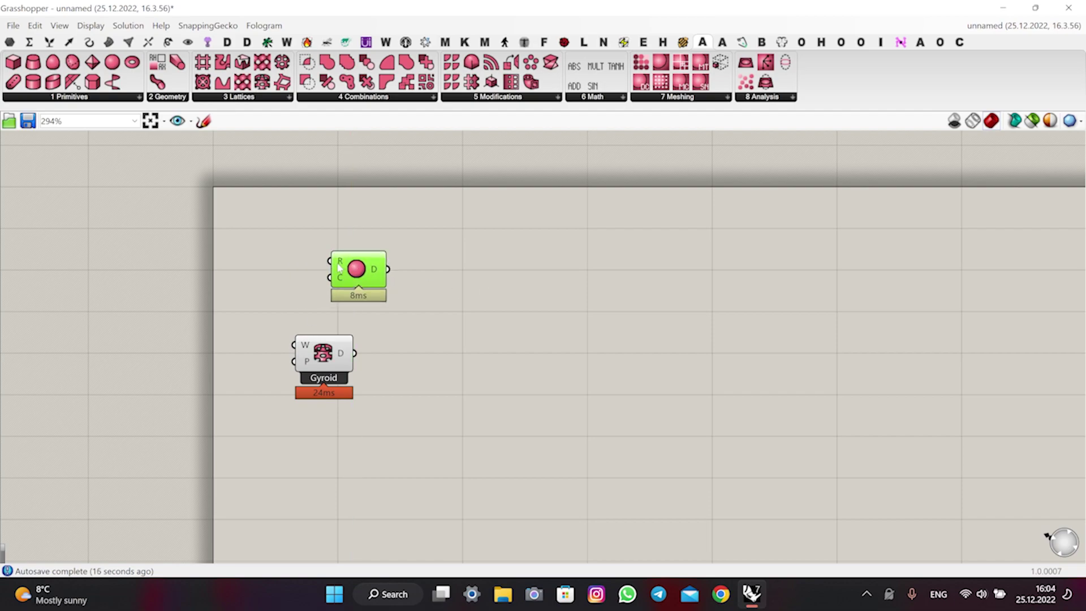
- Create a number slider with the value 40 and connect it to the Sphere's radius input
{"action": "double_click", "coordinate": [249, 252]}
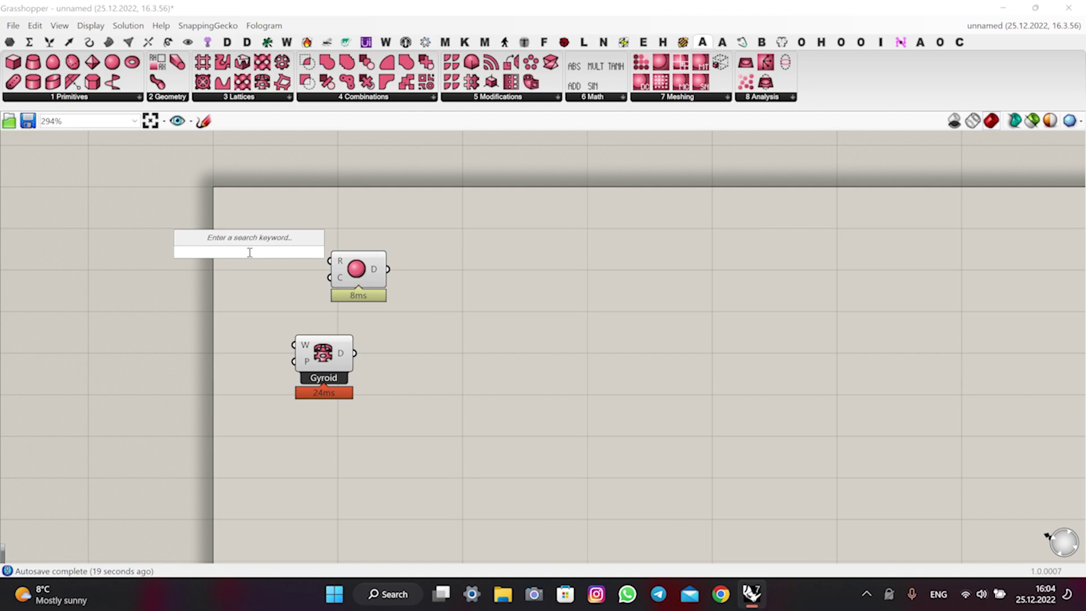
{"action": "type", "text": "40"}
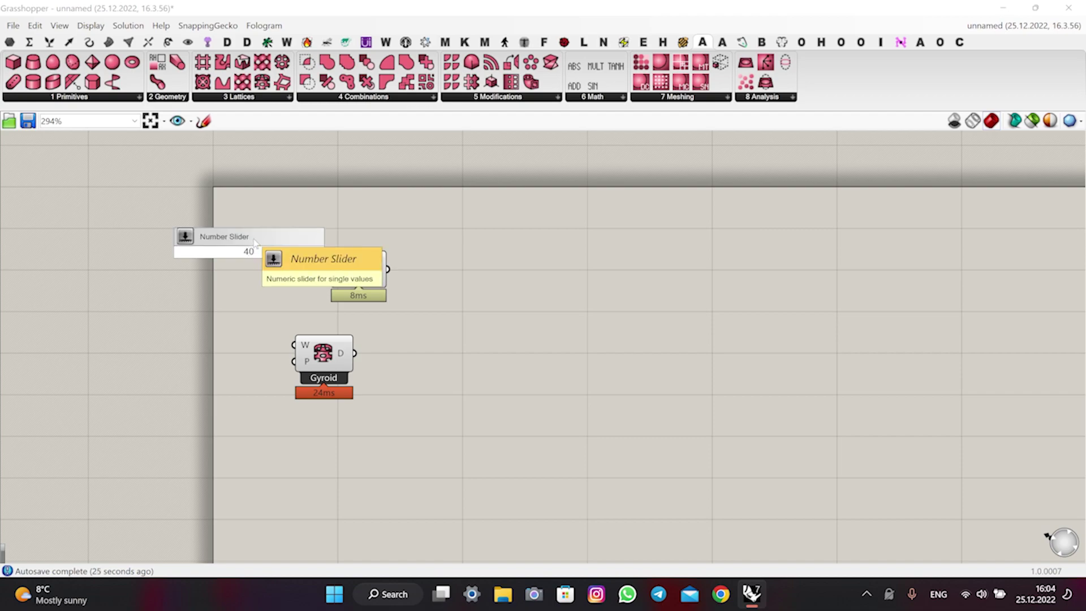
{"action": "left_click", "coordinate": [315, 265]}
{"action": "left_click_drag", "start_coordinate": [309, 252], "coordinate": [286, 268]}
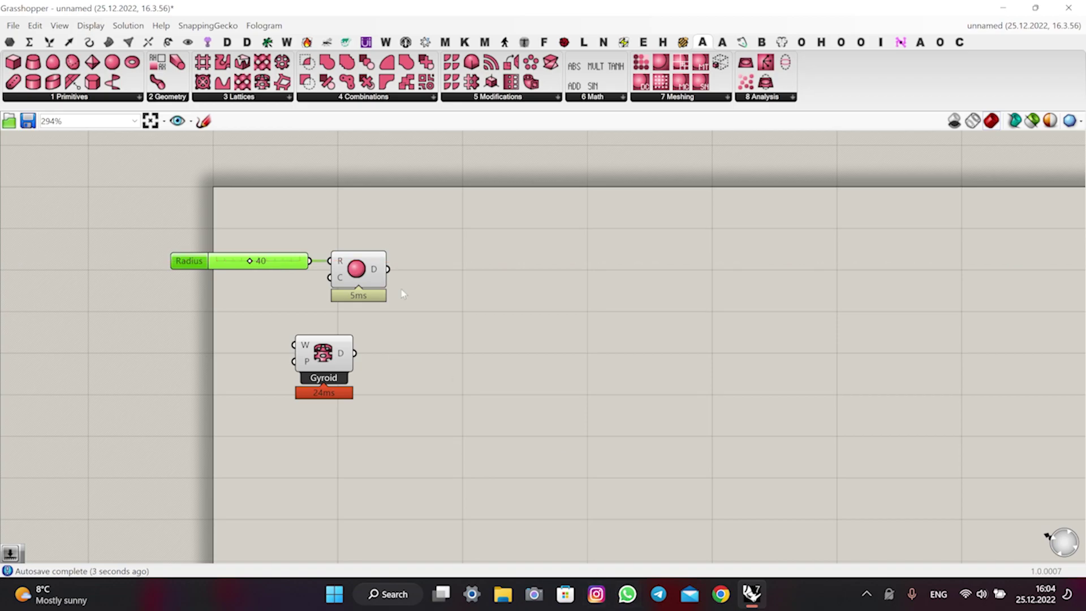
- Enable the Parachute canvas widget to label the components and align TPMS P beneath the Sphere
{"action": "left_click", "coordinate": [99, 27]}
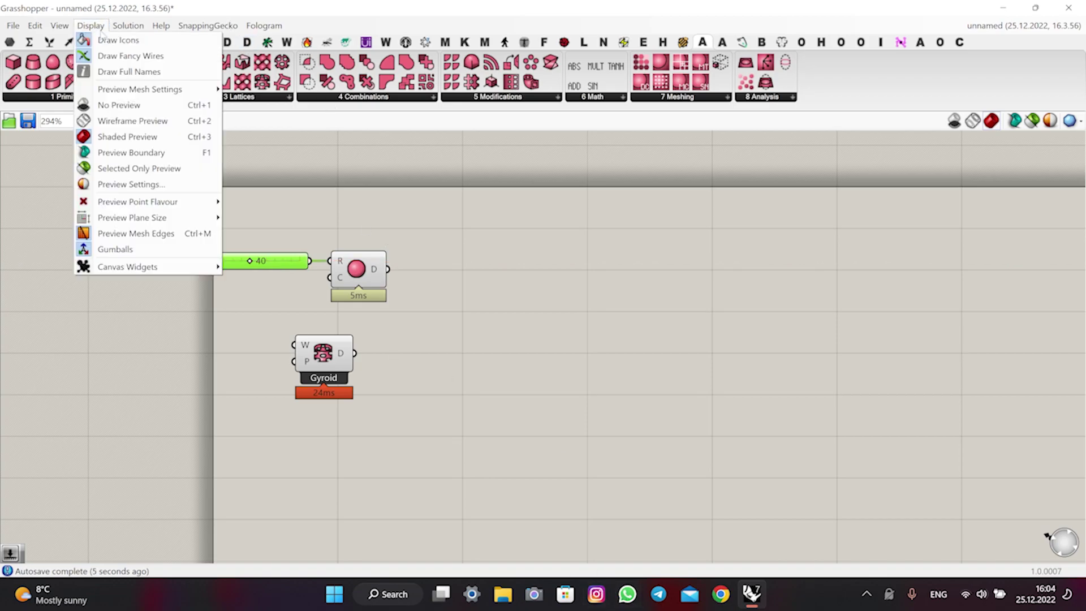
{"action": "mouse_move", "coordinate": [153, 267]}
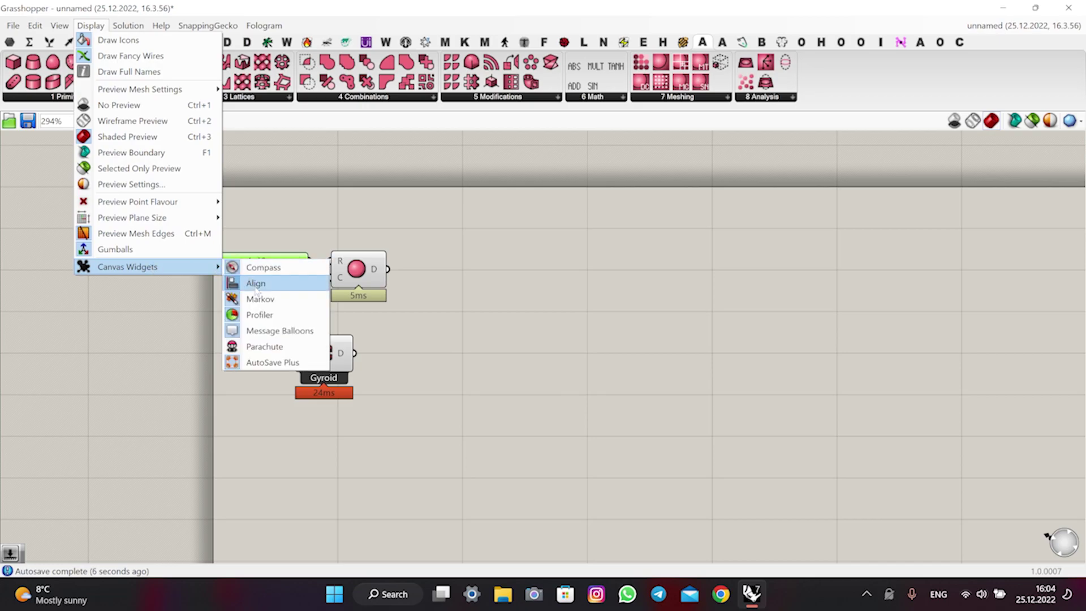
{"action": "left_click", "coordinate": [265, 346]}
{"action": "scroll", "coordinate": [260, 260], "scroll_direction": "up", "scroll_amount": 2}
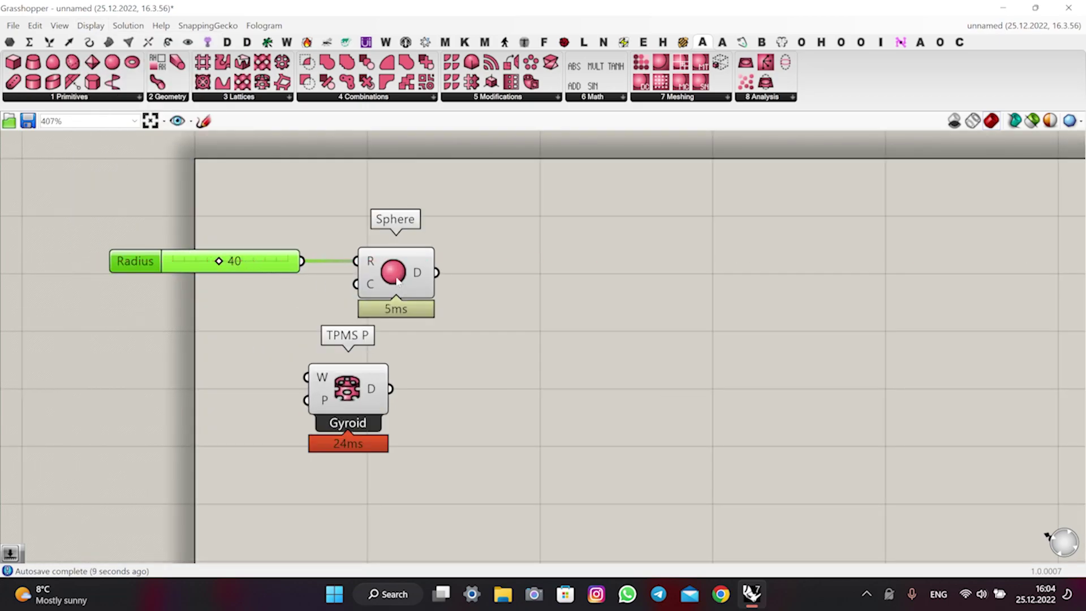
{"action": "left_click_drag", "start_coordinate": [365, 405], "coordinate": [415, 426]}
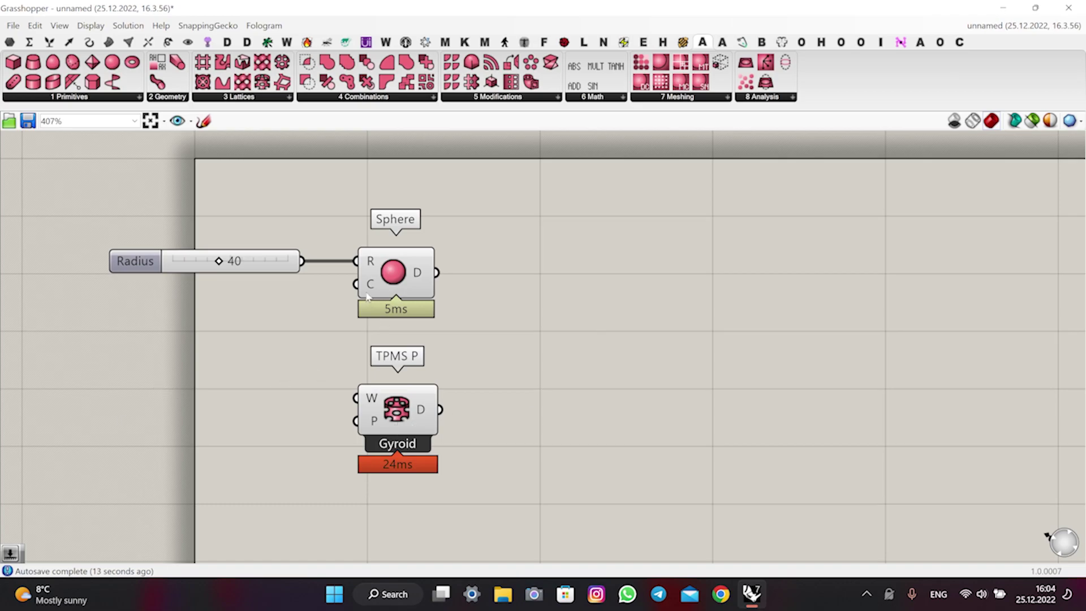
{"action": "mouse_move", "coordinate": [368, 294]}
- Add a Boolean Intersect component and connect the Sphere and TPMS P distance outputs to its two inputs
{"action": "left_click", "coordinate": [351, 99]}
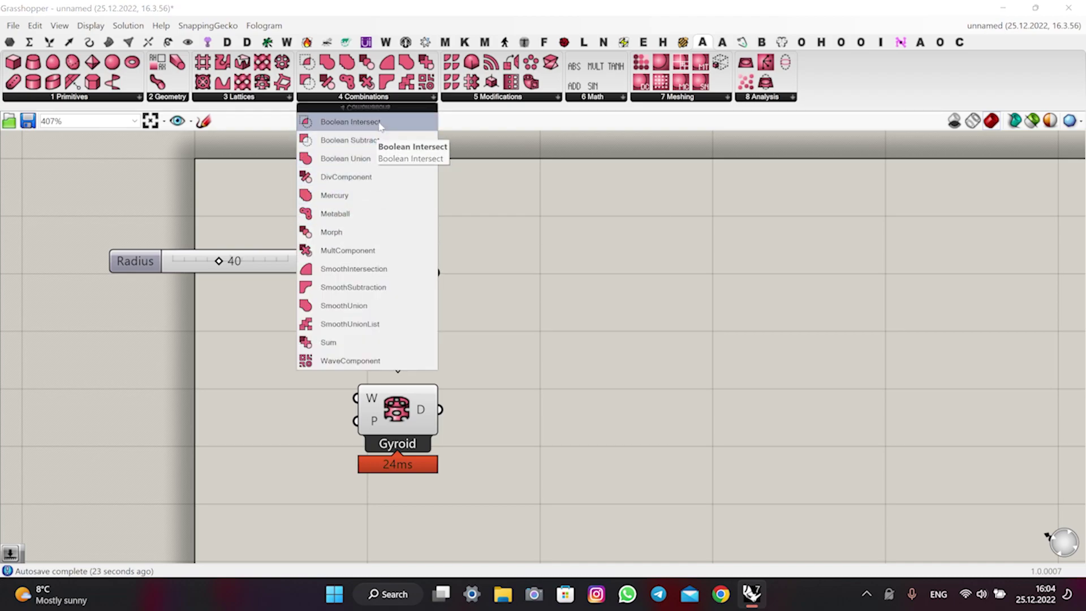
{"action": "left_click", "coordinate": [351, 122]}
{"action": "left_click", "coordinate": [570, 351]}
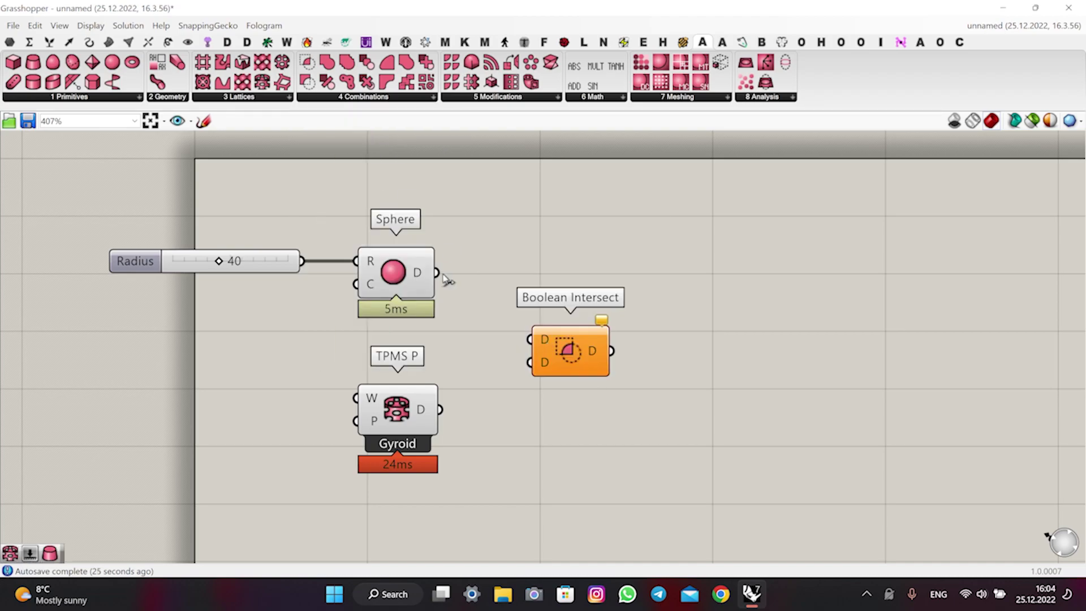
{"action": "left_click_drag", "start_coordinate": [436, 272], "coordinate": [530, 339]}
{"action": "left_click_drag", "start_coordinate": [440, 409], "coordinate": [572, 285]}
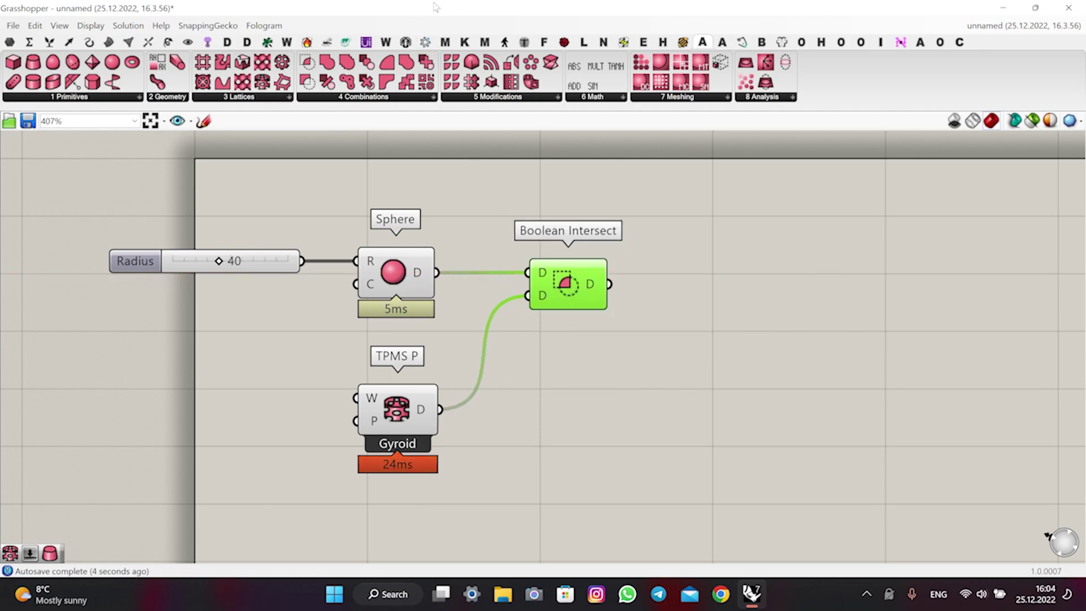
{"action": "key", "text": "super+Right"}
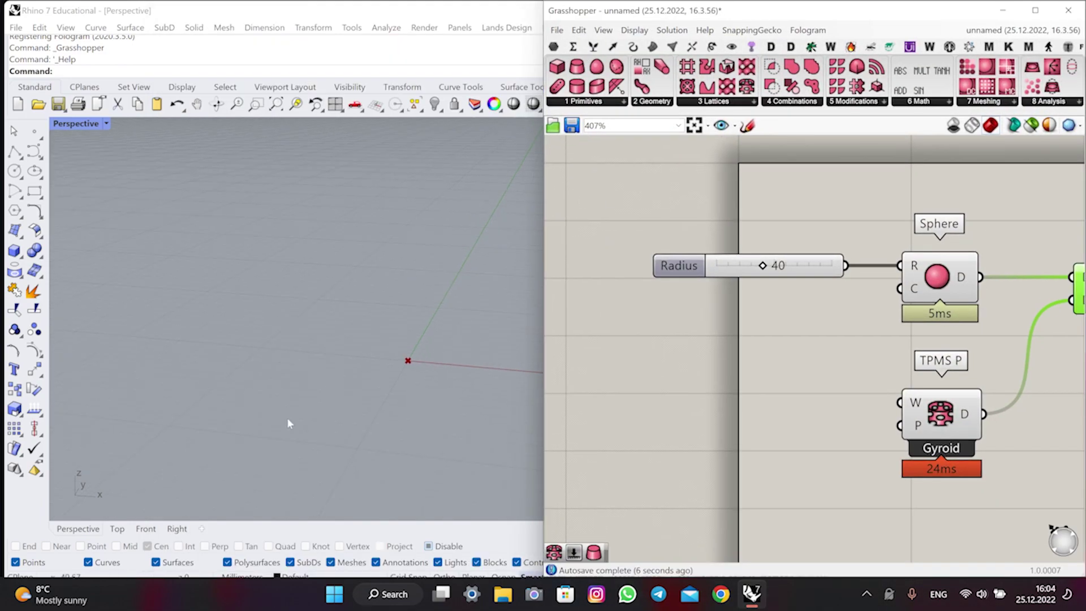
{"action": "left_click_drag", "start_coordinate": [838, 10], "coordinate": [809, 4]}
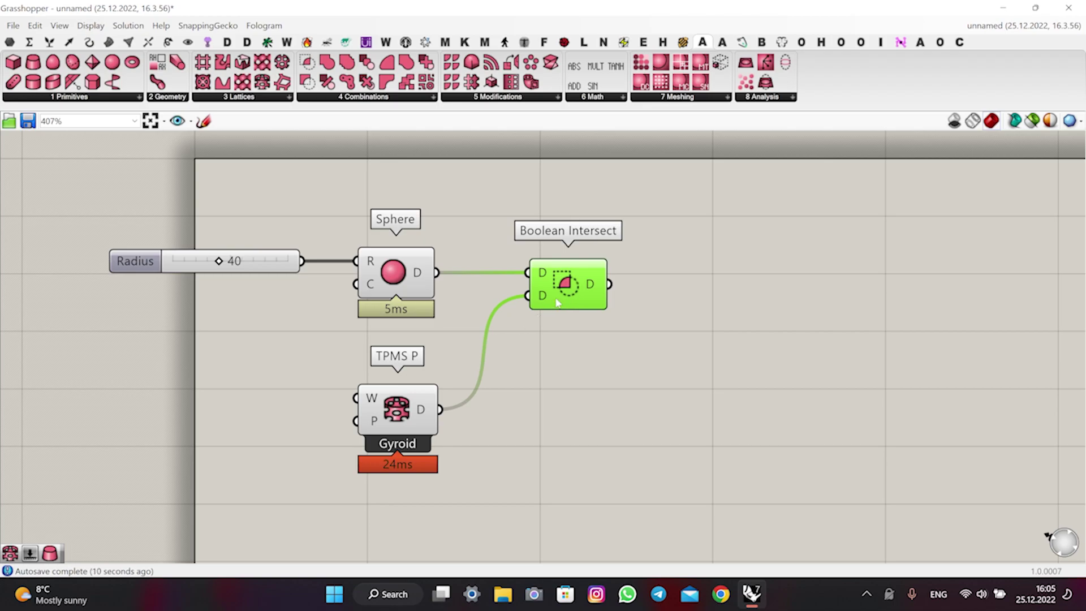
{"action": "left_click_drag", "start_coordinate": [582, 276], "coordinate": [574, 276]}
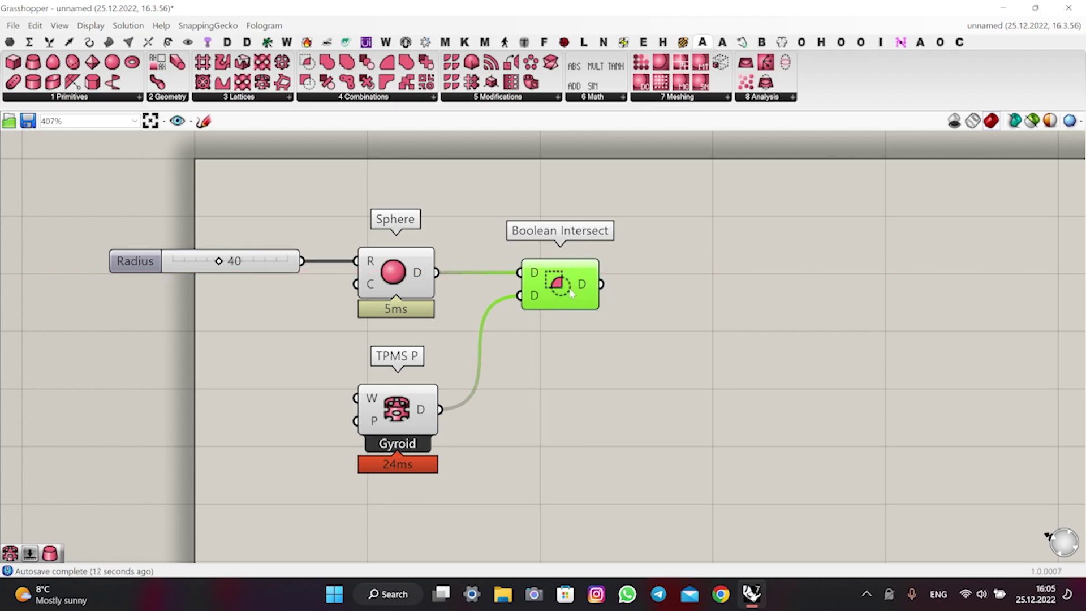
- Add a MarchingCubesParallel meshing component and connect the Boolean Intersect output to its D input
{"action": "left_click", "coordinate": [660, 101]}
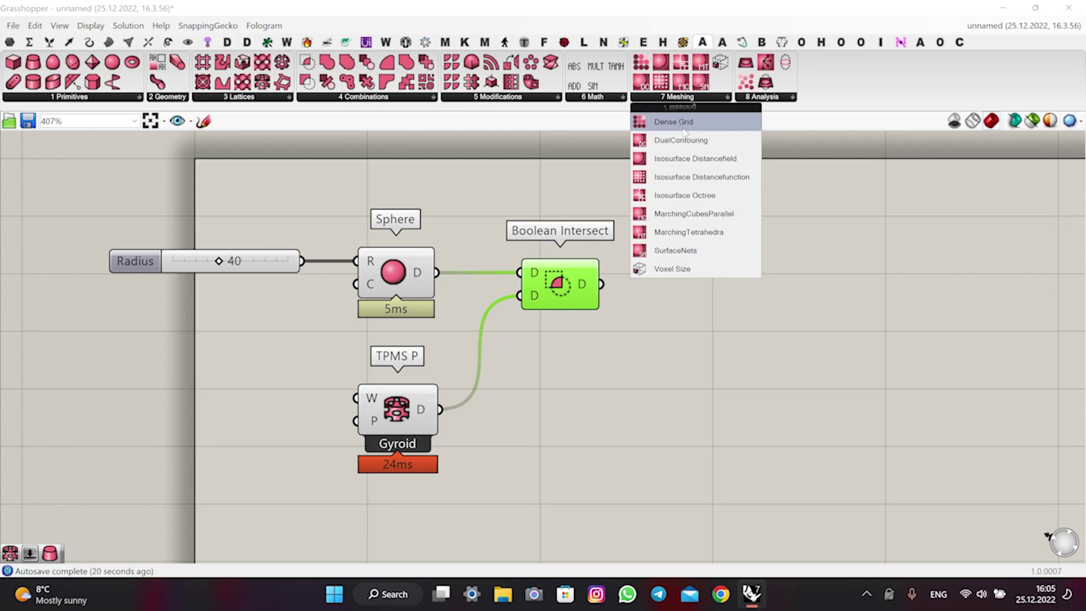
{"action": "left_click", "coordinate": [718, 215]}
{"action": "left_click", "coordinate": [738, 295]}
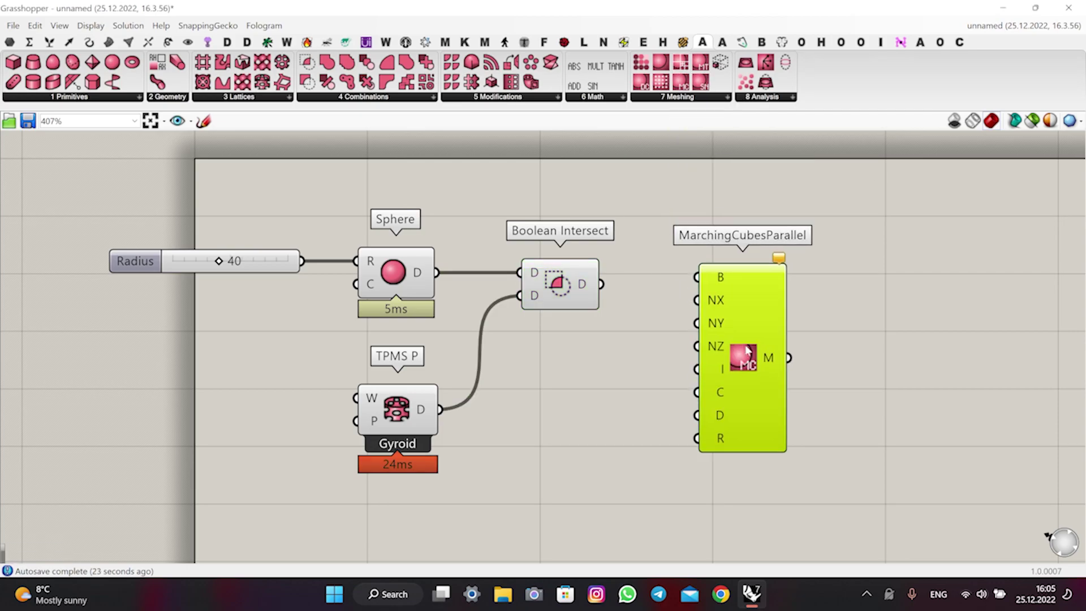
{"action": "left_click_drag", "start_coordinate": [729, 318], "coordinate": [744, 256]}
{"action": "left_click_drag", "start_coordinate": [603, 283], "coordinate": [715, 356]}
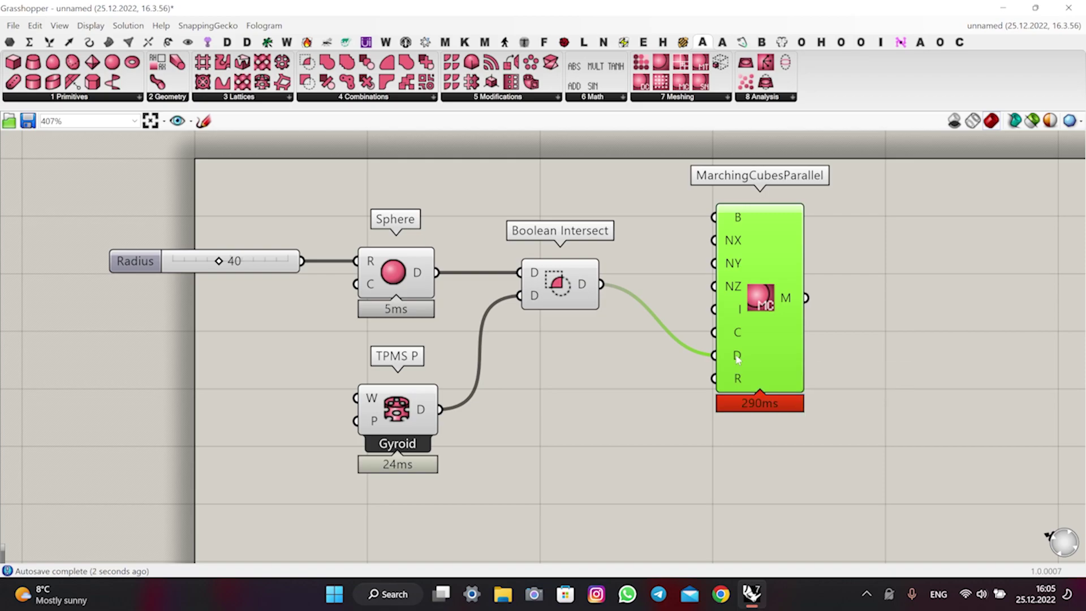
- Rearrange the component graph within the canvas and line up MarchingCubesParallel's D input with the Boolean Intersect output
{"action": "left_click_drag", "start_coordinate": [736, 279], "coordinate": [736, 269]}
{"action": "left_click_drag", "start_coordinate": [907, 475], "coordinate": [201, 185]}
{"action": "left_click_drag", "start_coordinate": [727, 237], "coordinate": [811, 345]}
{"action": "left_click", "coordinate": [901, 388]}
{"action": "left_click_drag", "start_coordinate": [830, 381], "coordinate": [800, 391]}
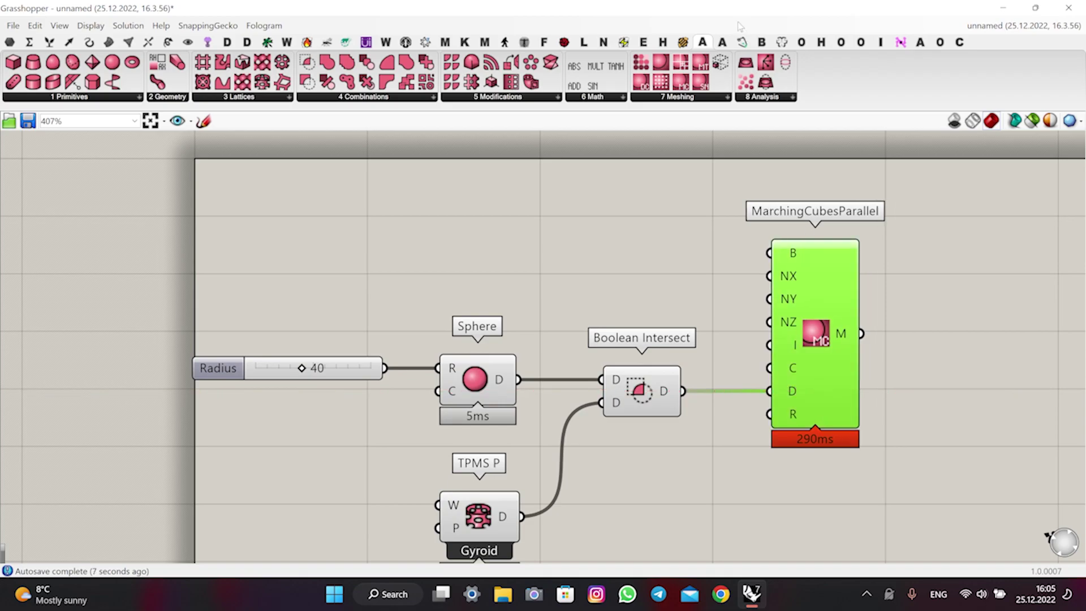
- Arrange Grasshopper beside the Rhino viewport and examine the mesh preview from several angles together with the component graph
{"action": "left_click_drag", "start_coordinate": [731, 3], "coordinate": [1085, 7]}
{"action": "scroll", "coordinate": [384, 373], "scroll_direction": "up", "scroll_amount": 10}
{"action": "right_click_drag", "start_coordinate": [391, 365], "coordinate": [369, 296]}
{"action": "scroll", "coordinate": [347, 308], "scroll_direction": "up", "scroll_amount": 5}
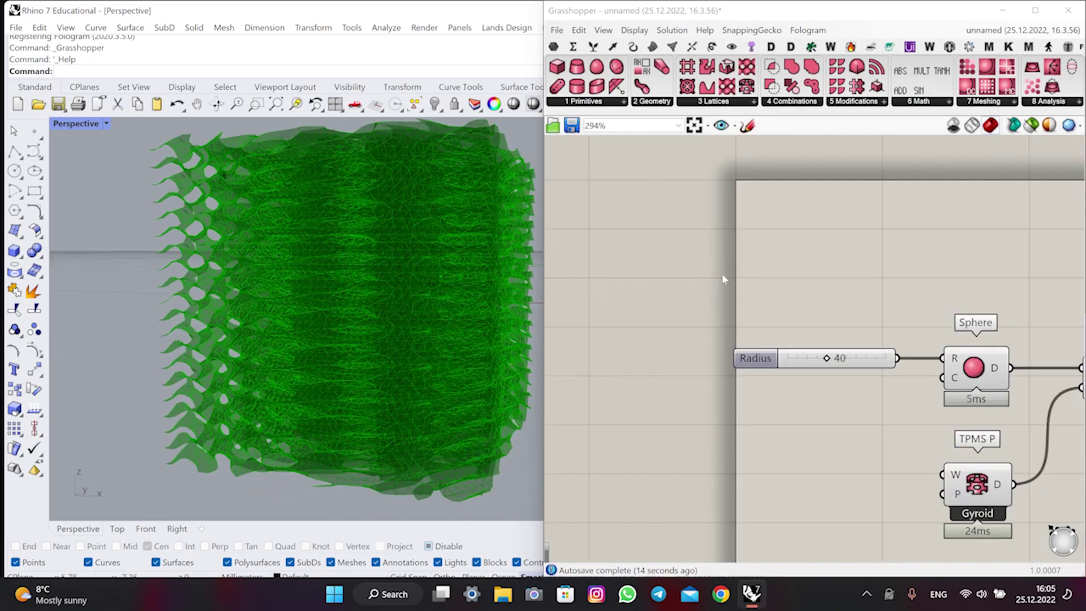
{"action": "scroll", "coordinate": [728, 278], "scroll_direction": "up", "scroll_amount": 3}
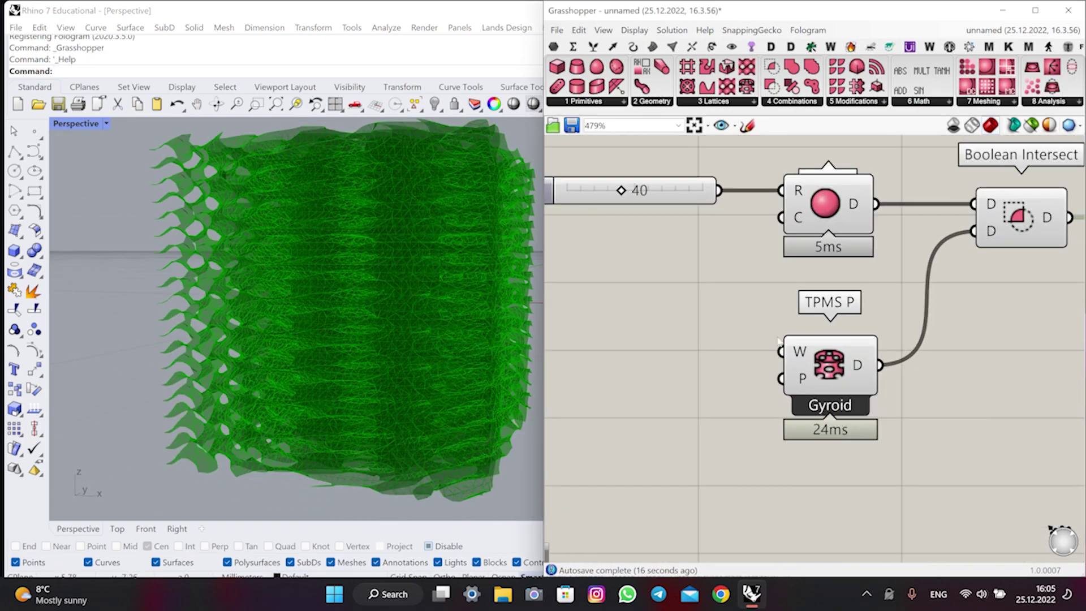
{"action": "scroll", "coordinate": [1022, 180], "scroll_direction": "down", "scroll_amount": 3}
{"action": "right_click_drag", "start_coordinate": [1020, 178], "coordinate": [881, 249]}
{"action": "right_click_drag", "start_coordinate": [289, 229], "coordinate": [320, 229]}
{"action": "scroll", "coordinate": [320, 227], "scroll_direction": "down", "scroll_amount": 2}
{"action": "left_click", "coordinate": [699, 268]}
{"action": "right_click_drag", "start_coordinate": [829, 291], "coordinate": [860, 292]}
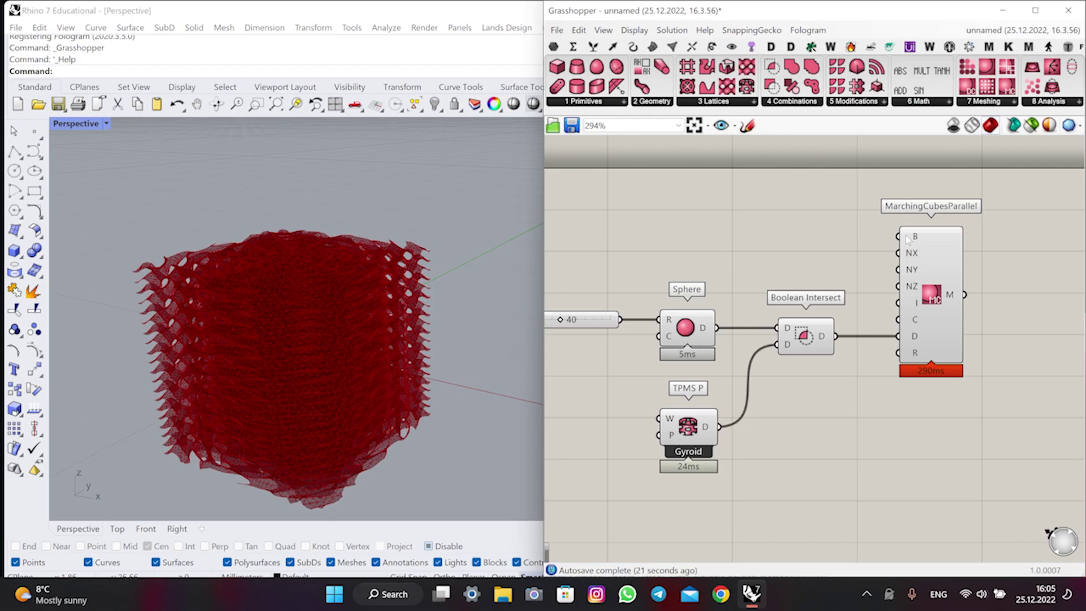
- Add a Domain Box component to the canvas and place it directly above the Sphere component
{"action": "right_click_drag", "start_coordinate": [779, 287], "coordinate": [862, 279]}
{"action": "left_click_drag", "start_coordinate": [773, 320], "coordinate": [761, 320]}
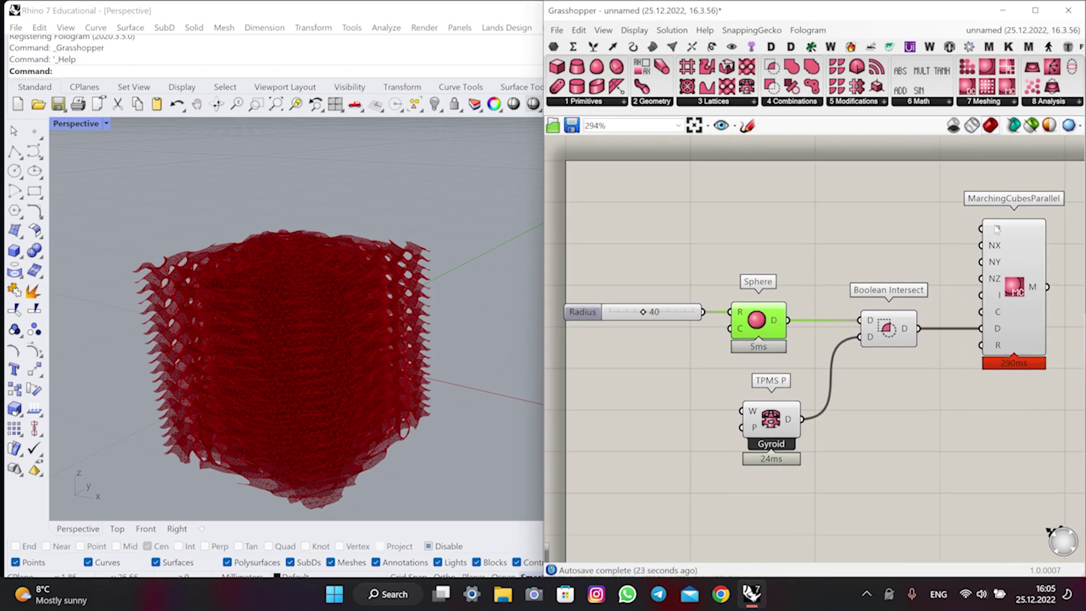
{"action": "mouse_move", "coordinate": [997, 228]}
{"action": "left_click", "coordinate": [633, 46]}
{"action": "left_click", "coordinate": [652, 47]}
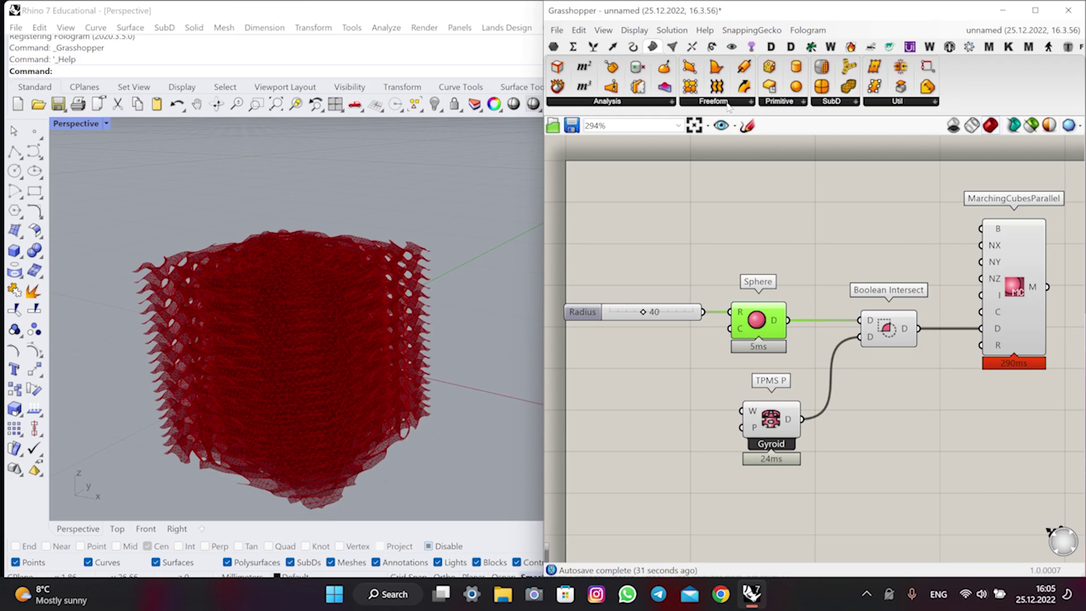
{"action": "left_click", "coordinate": [664, 103]}
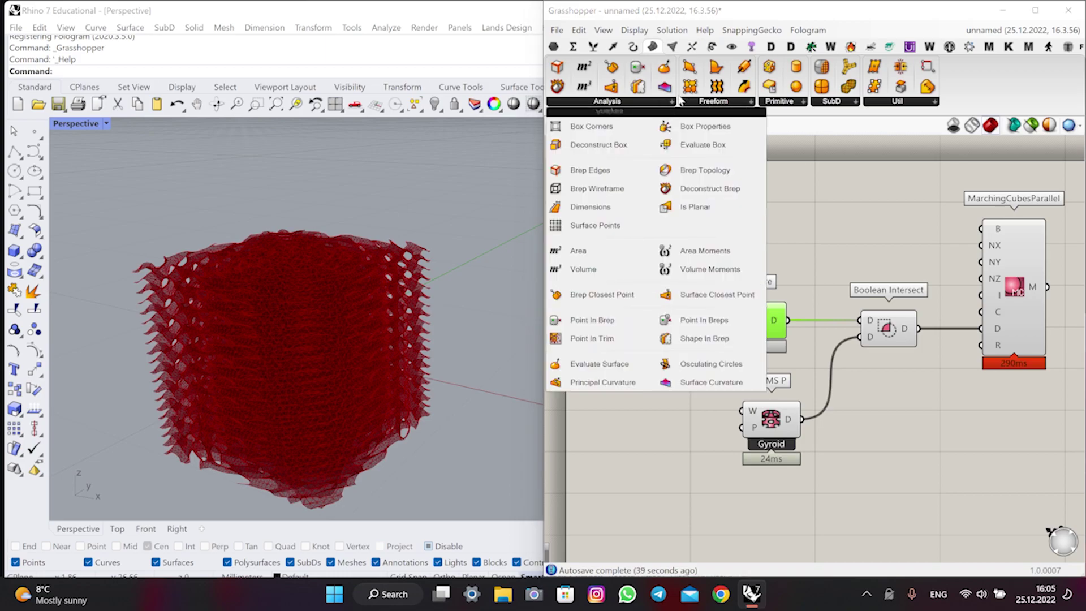
{"action": "left_click", "coordinate": [751, 104]}
{"action": "left_click", "coordinate": [787, 105]}
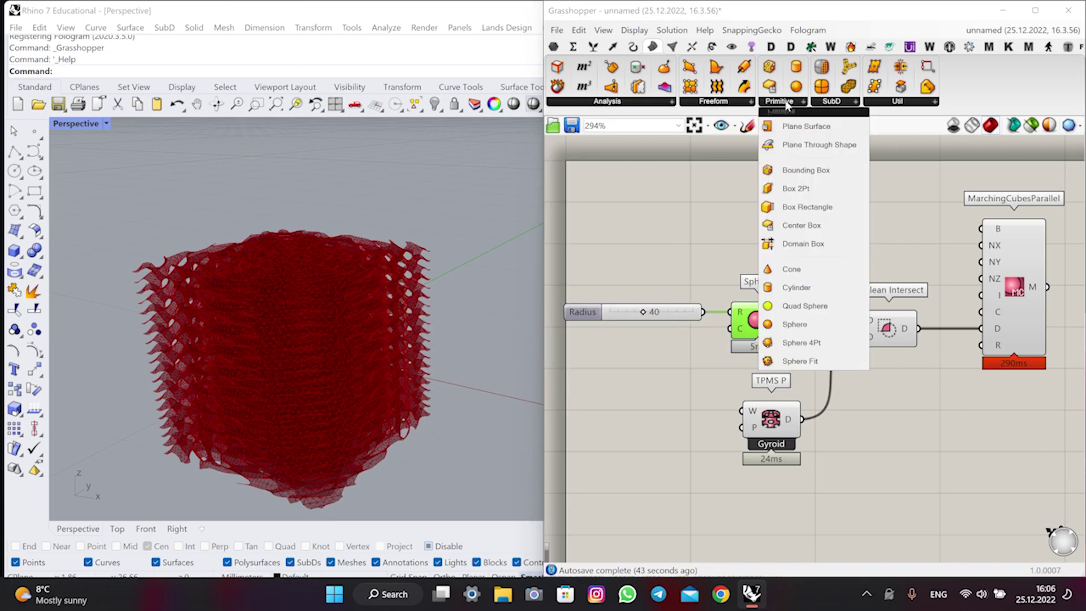
{"action": "left_click", "coordinate": [790, 245]}
{"action": "left_click", "coordinate": [723, 223]}
{"action": "left_click_drag", "start_coordinate": [724, 224], "coordinate": [766, 225]}
{"action": "right_click_drag", "start_coordinate": [817, 235], "coordinate": [874, 227]}
{"action": "left_click_drag", "start_coordinate": [733, 305], "coordinate": [721, 305]}
{"action": "left_click_drag", "start_coordinate": [831, 206], "coordinate": [825, 215]}
- Add a Construct Domain component next to the Domain Box inputs
{"action": "double_click", "coordinate": [683, 224]}
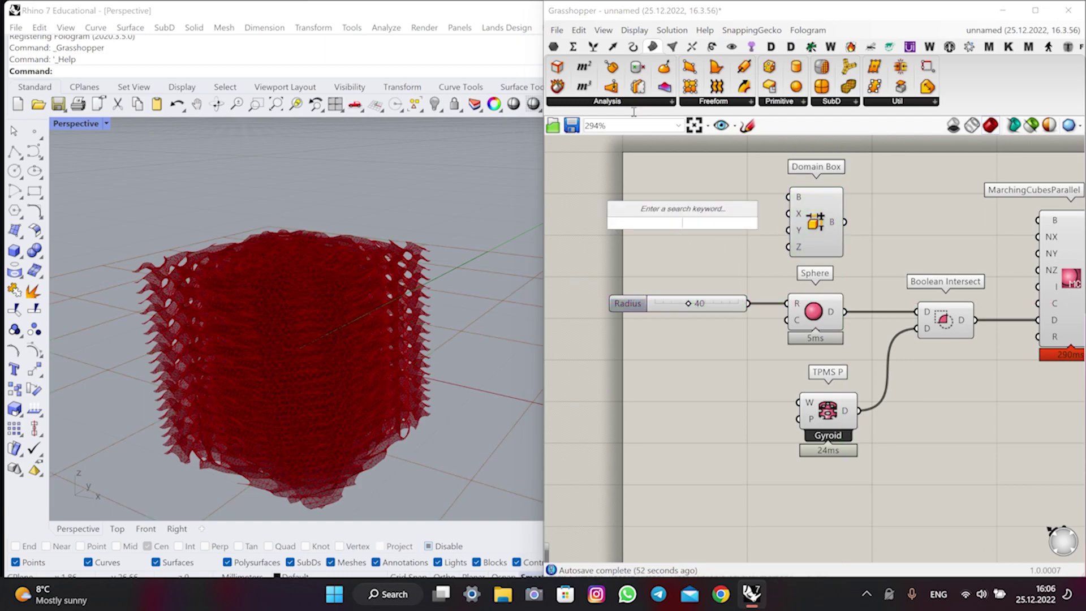
{"action": "left_click", "coordinate": [573, 46]}
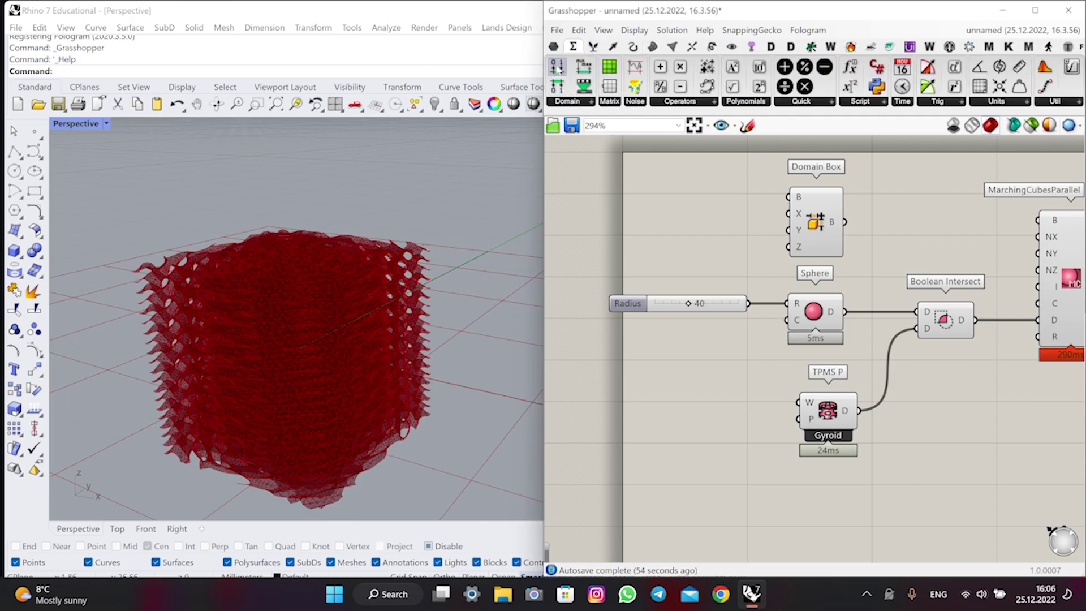
{"action": "left_click_drag", "start_coordinate": [557, 68], "coordinate": [715, 221]}
{"action": "right_click_drag", "start_coordinate": [771, 271], "coordinate": [855, 269]}
{"action": "left_click", "coordinate": [789, 302]}
{"action": "left_click_drag", "start_coordinate": [788, 303], "coordinate": [774, 209]}
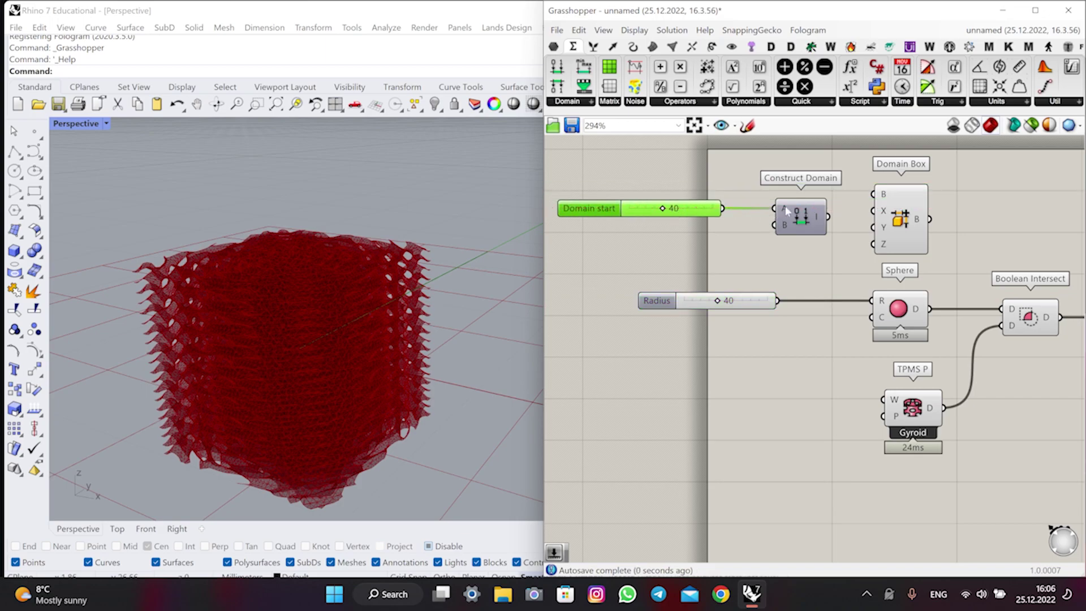
{"action": "double_click", "coordinate": [683, 187]}
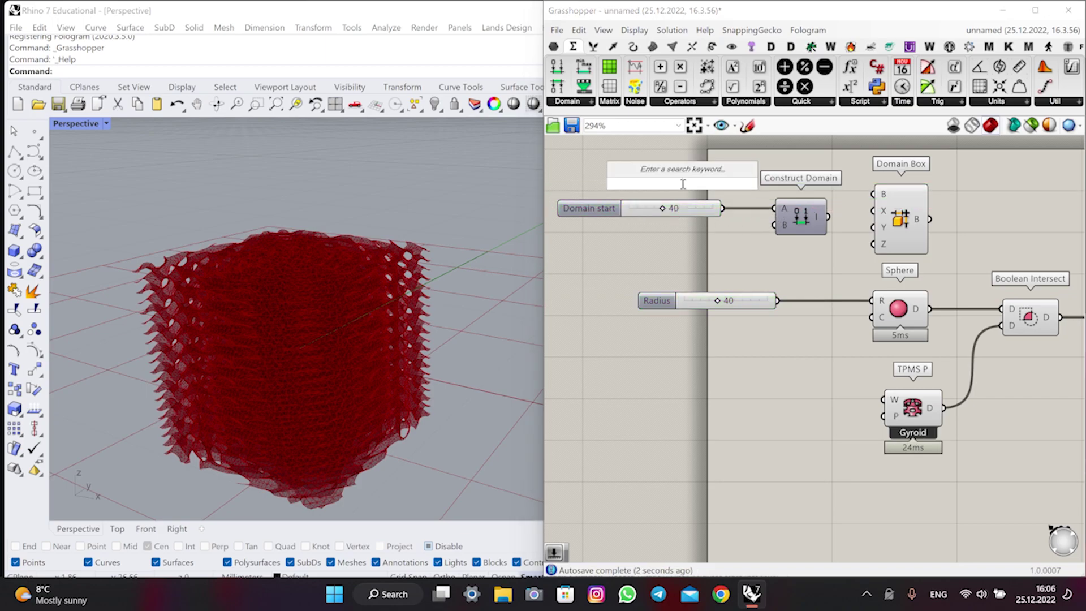
{"action": "type", "text": "//"}
{"action": "key", "text": "BackSpace"}
{"action": "key", "text": "BackSpace"}
{"action": "left_click", "coordinate": [694, 211]}
{"action": "key", "text": "Delete"}
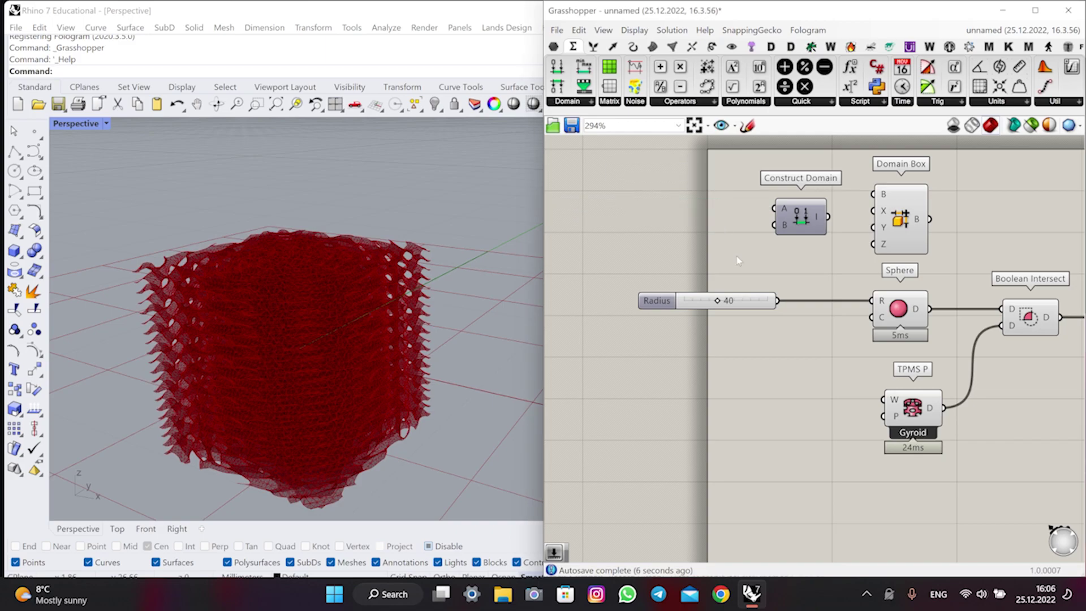
- Connect the sphere's radius slider to both the A and B inputs of Construct Domain and shift the slider away from them
{"action": "left_click_drag", "start_coordinate": [741, 301], "coordinate": [774, 208]}
{"action": "left_click_drag", "start_coordinate": [774, 225], "coordinate": [771, 300]}
{"action": "left_click_drag", "start_coordinate": [766, 300], "coordinate": [729, 300]}
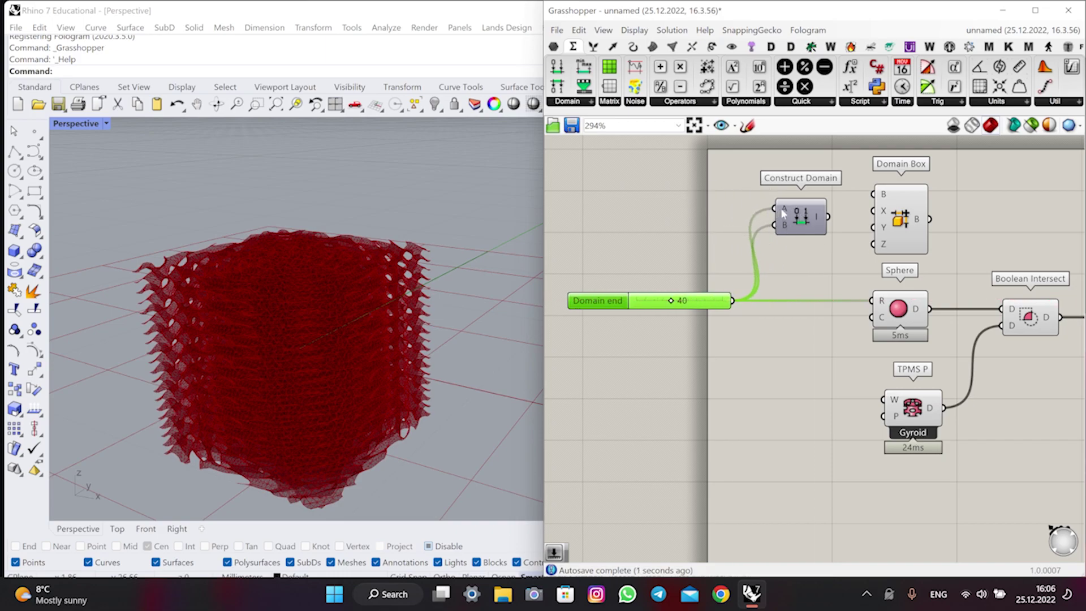
- Commit a negating expression on Construct Domain's A input so the domain starts at the negative radius
{"action": "right_click", "coordinate": [782, 211]}
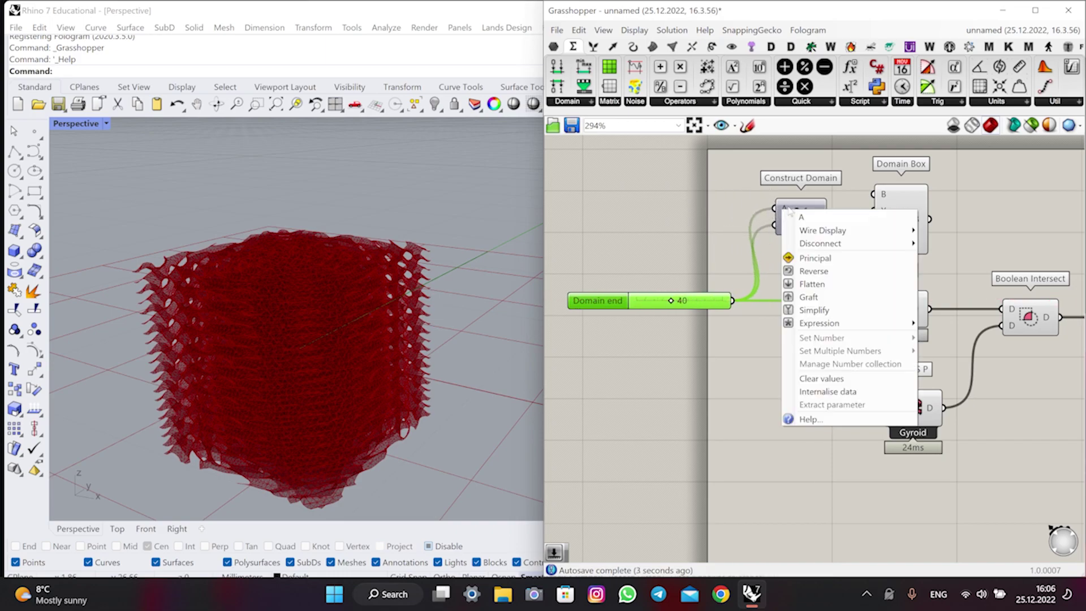
{"action": "mouse_move", "coordinate": [828, 327]}
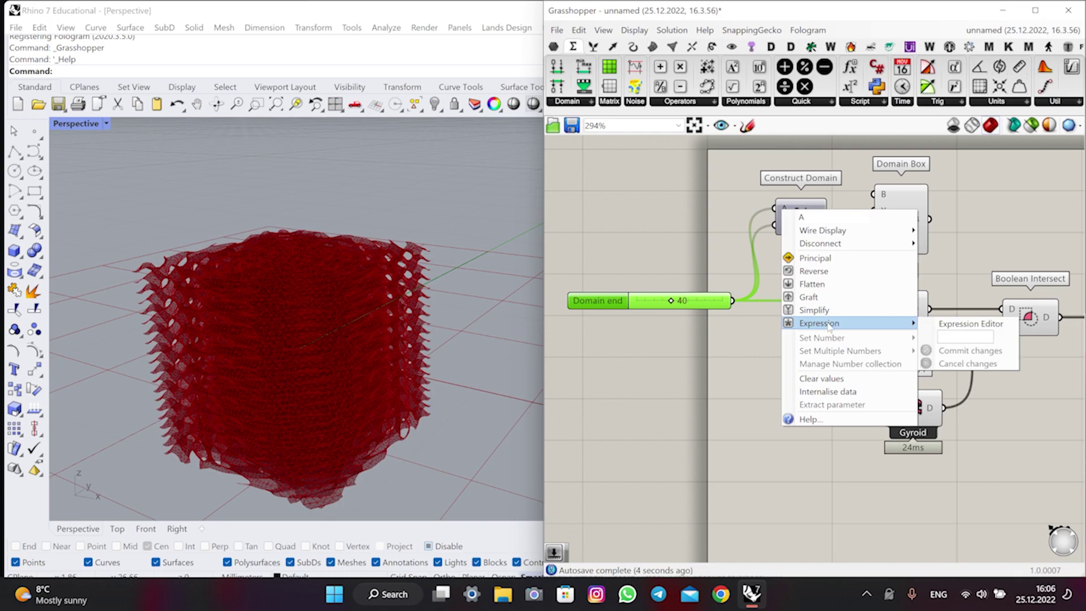
{"action": "left_click", "coordinate": [973, 335]}
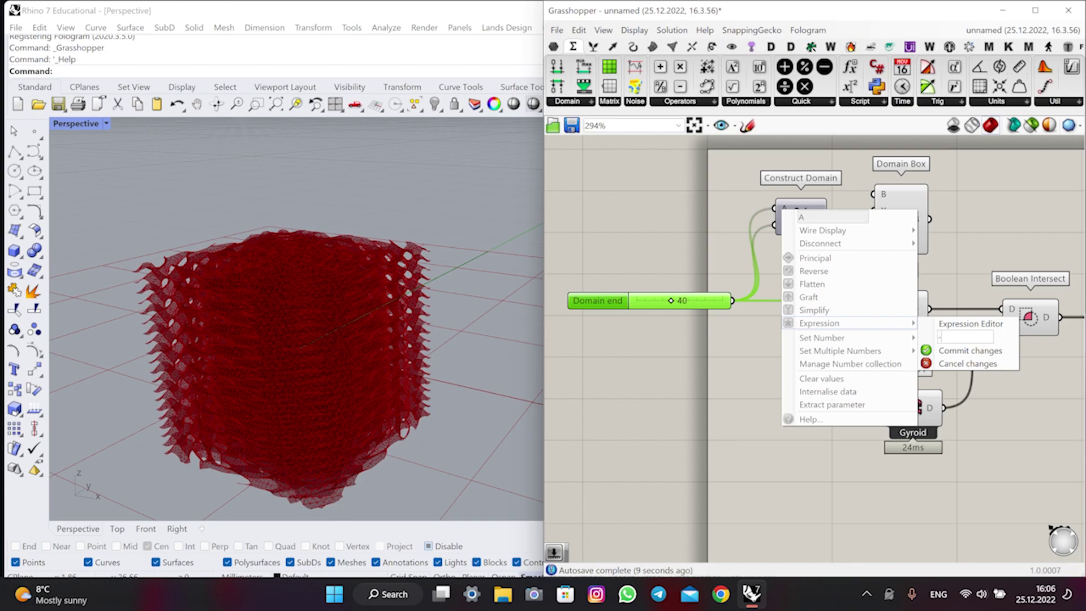
{"action": "left_click", "coordinate": [969, 351]}
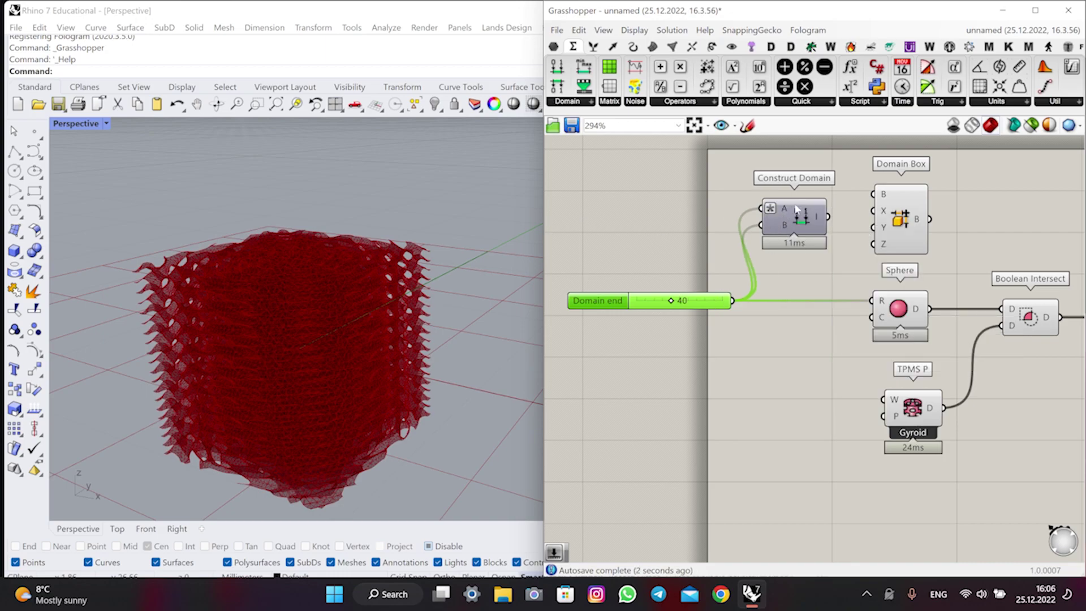
- Connect the Construct Domain output to the X, Y and Z inputs of Domain Box and align the two components
{"action": "left_click_drag", "start_coordinate": [810, 216], "coordinate": [831, 226]}
{"action": "left_click_drag", "start_coordinate": [900, 222], "coordinate": [889, 214]}
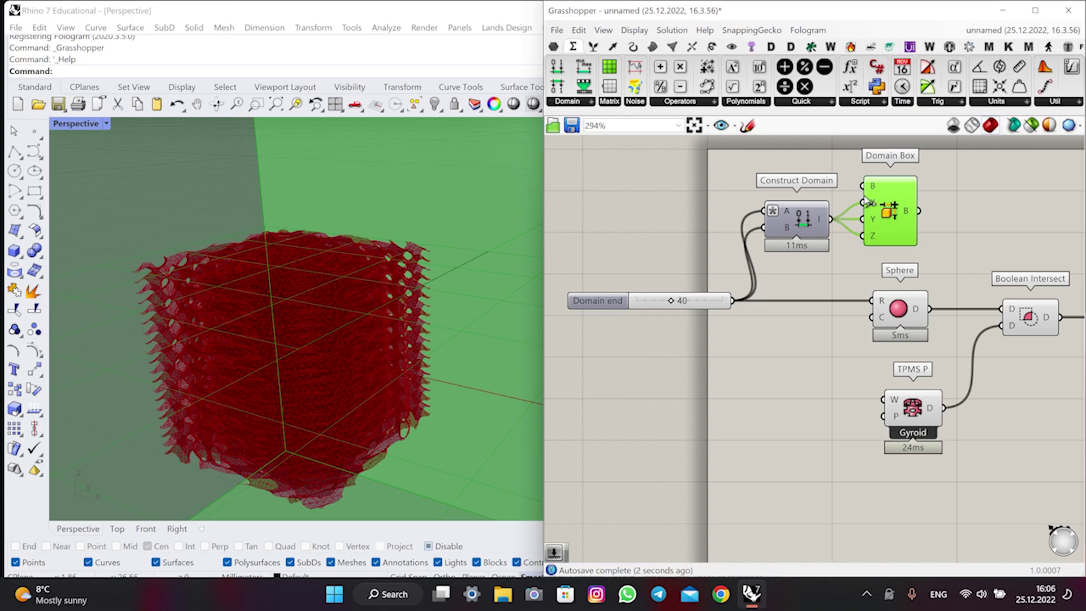
{"action": "scroll", "coordinate": [362, 271], "scroll_direction": "down", "scroll_amount": 15}
{"action": "right_click_drag", "start_coordinate": [358, 271], "coordinate": [373, 262]}
- Connect the Domain Box output to MarchingCubesParallel's B input and turn off the Domain Box preview
{"action": "right_click_drag", "start_coordinate": [891, 247], "coordinate": [785, 232]}
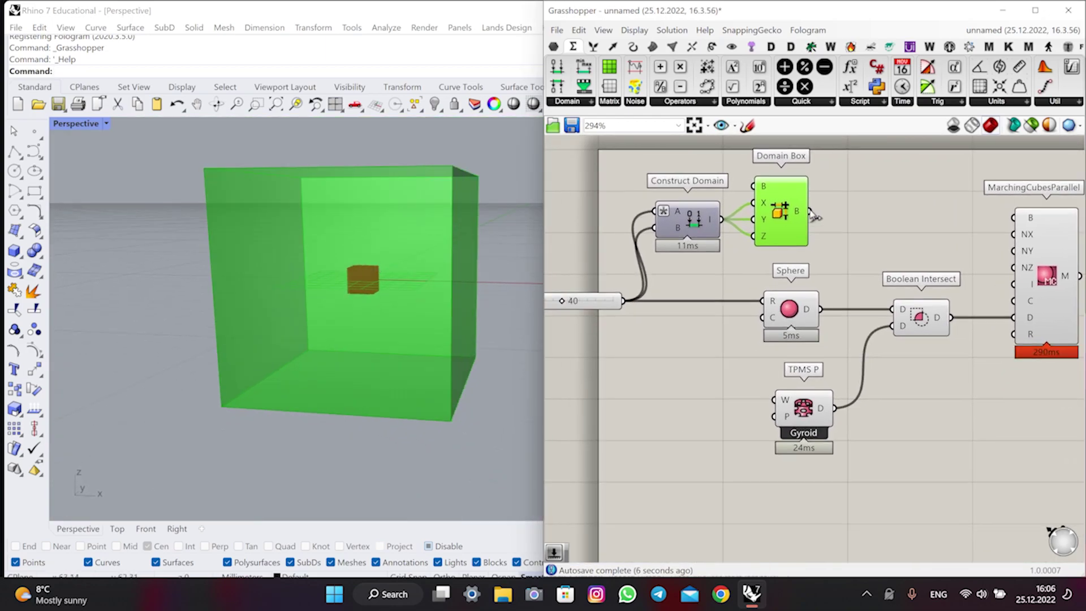
{"action": "left_click_drag", "start_coordinate": [811, 211], "coordinate": [1039, 231]}
{"action": "left_click", "coordinate": [865, 247]}
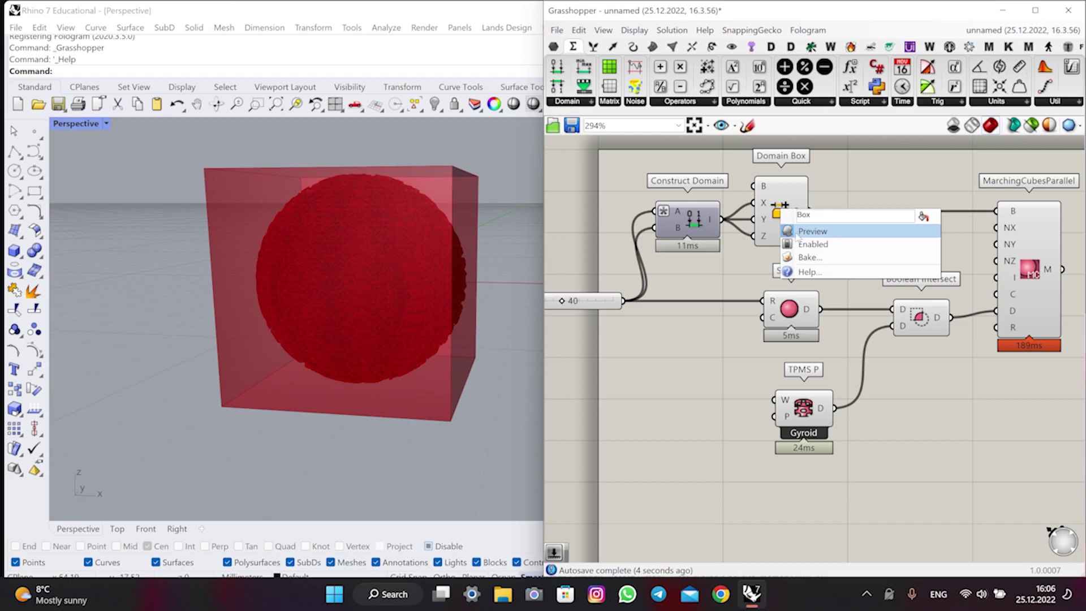
{"action": "double_click", "coordinate": [781, 213]}
- Examine the spherical mesh preview from several angles and distances, highlighting the MarchingCubesParallel result
{"action": "right_click_drag", "start_coordinate": [249, 258], "coordinate": [388, 330]}
{"action": "scroll", "coordinate": [361, 260], "scroll_direction": "up", "scroll_amount": 6}
{"action": "scroll", "coordinate": [403, 243], "scroll_direction": "down", "scroll_amount": 2}
{"action": "scroll", "coordinate": [439, 255], "scroll_direction": "up", "scroll_amount": 6}
{"action": "right_click_drag", "start_coordinate": [439, 255], "coordinate": [409, 174]}
{"action": "scroll", "coordinate": [449, 289], "scroll_direction": "up", "scroll_amount": 4}
{"action": "scroll", "coordinate": [446, 222], "scroll_direction": "down", "scroll_amount": 15}
{"action": "scroll", "coordinate": [413, 213], "scroll_direction": "up", "scroll_amount": 7}
{"action": "scroll", "coordinate": [363, 255], "scroll_direction": "down", "scroll_amount": 4}
{"action": "right_click_drag", "start_coordinate": [364, 255], "coordinate": [361, 235]}
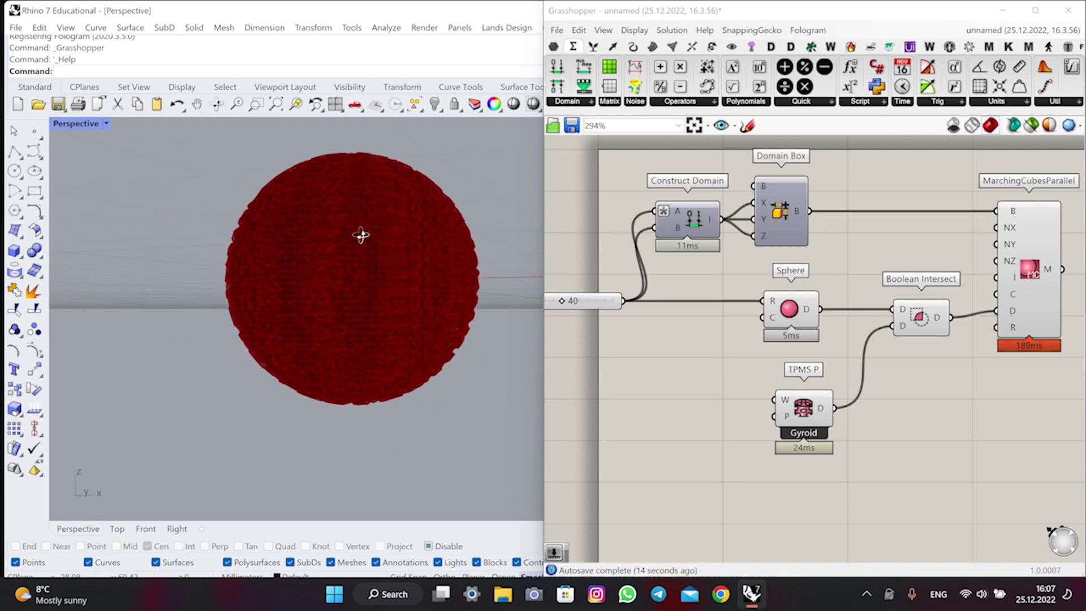
{"action": "right_click_drag", "start_coordinate": [824, 297], "coordinate": [756, 278]}
{"action": "left_click_drag", "start_coordinate": [966, 314], "coordinate": [1004, 279]}
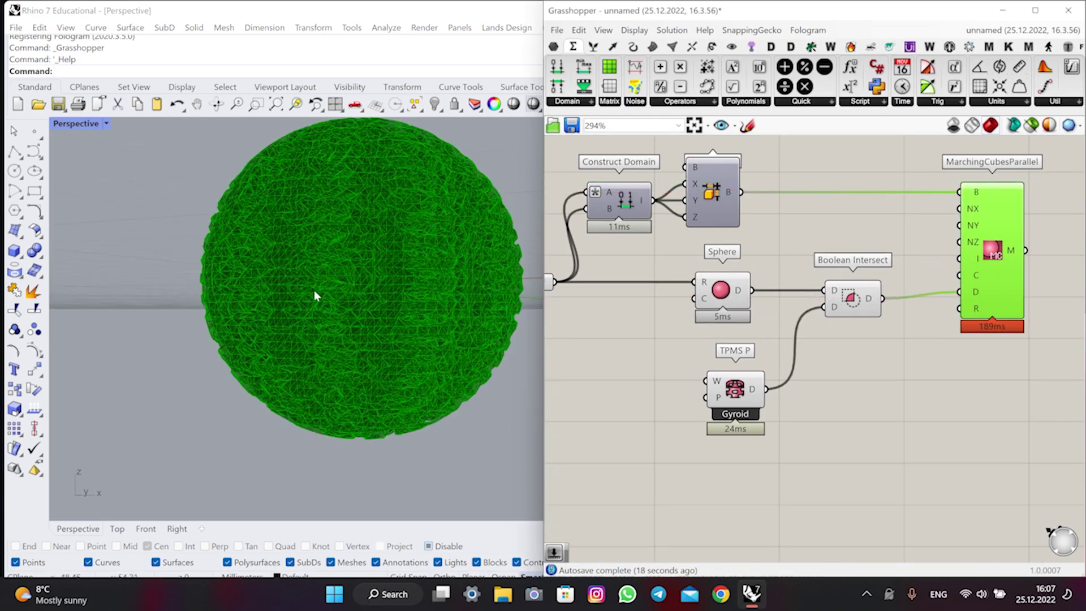
{"action": "right_click_drag", "start_coordinate": [310, 312], "coordinate": [458, 285]}
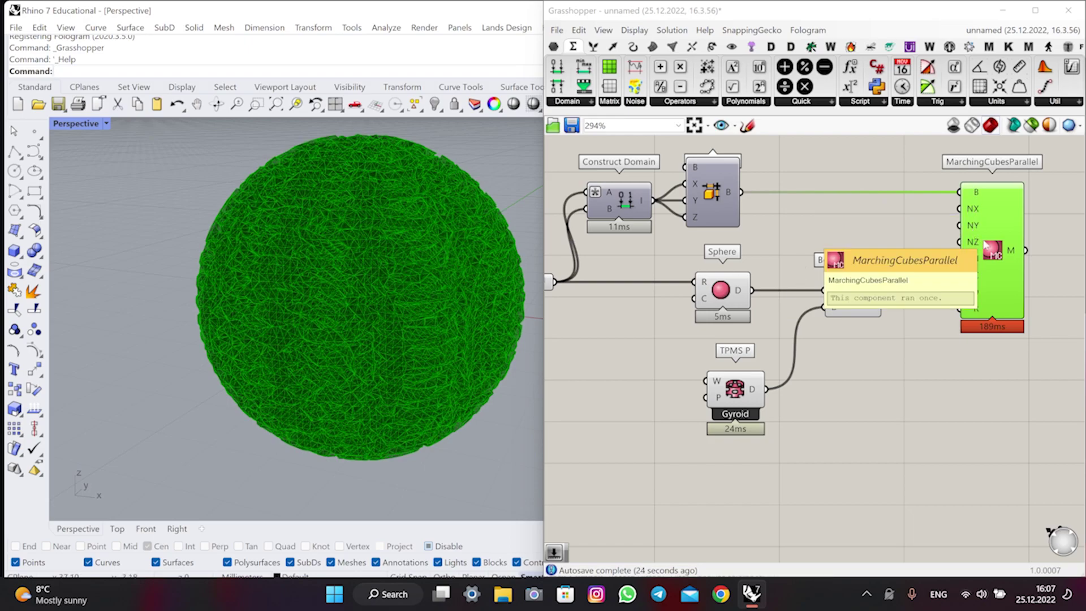
- Add a number slider set to 80 and connect it to MarchingCubesParallel's NX, NY and NZ inputs
{"action": "double_click", "coordinate": [866, 216]}
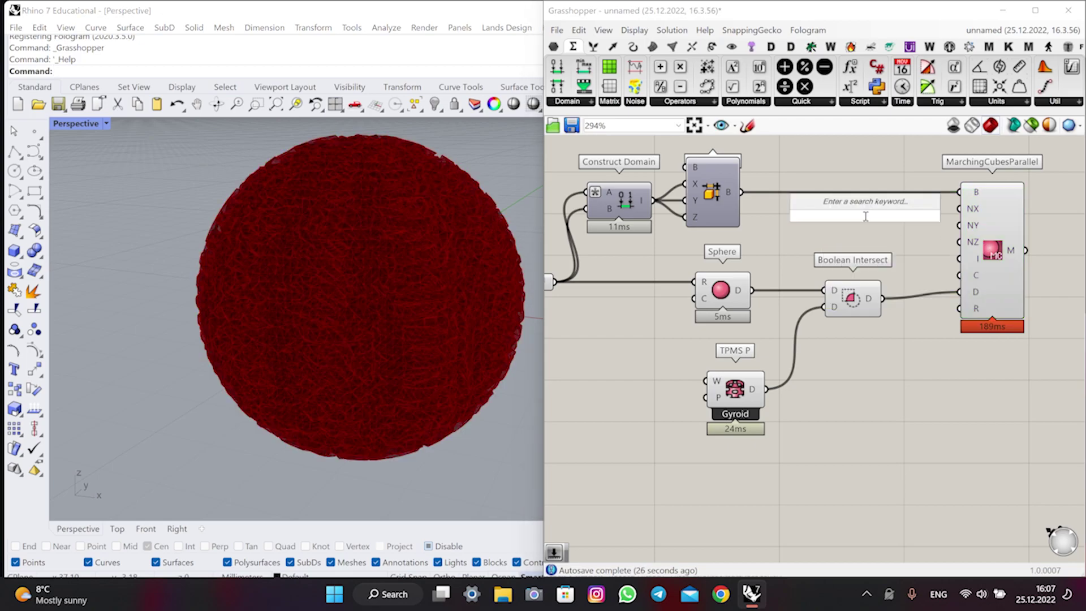
{"action": "type", "text": "80"}
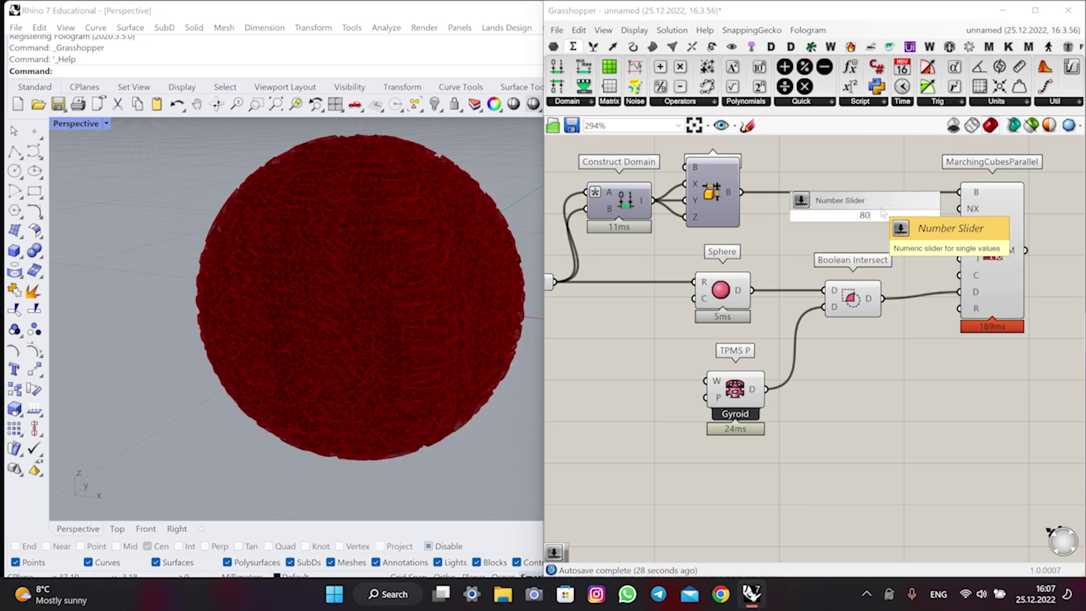
{"action": "key", "text": "Return"}
{"action": "left_click_drag", "start_coordinate": [932, 215], "coordinate": [959, 242]}
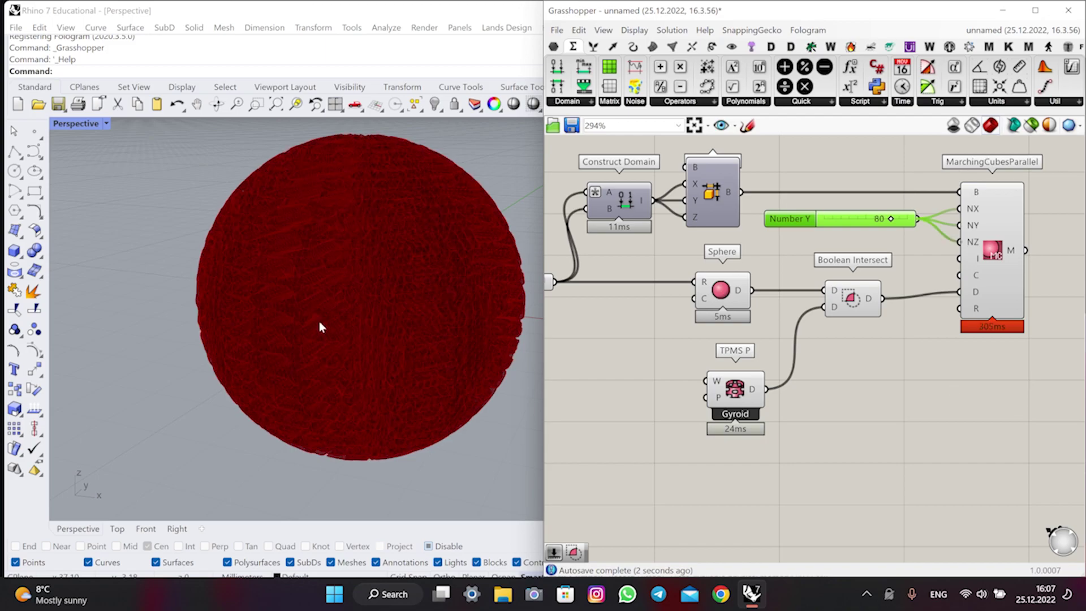
{"action": "right_click_drag", "start_coordinate": [320, 325], "coordinate": [366, 294]}
{"action": "scroll", "coordinate": [830, 421], "scroll_direction": "up", "scroll_amount": 4}
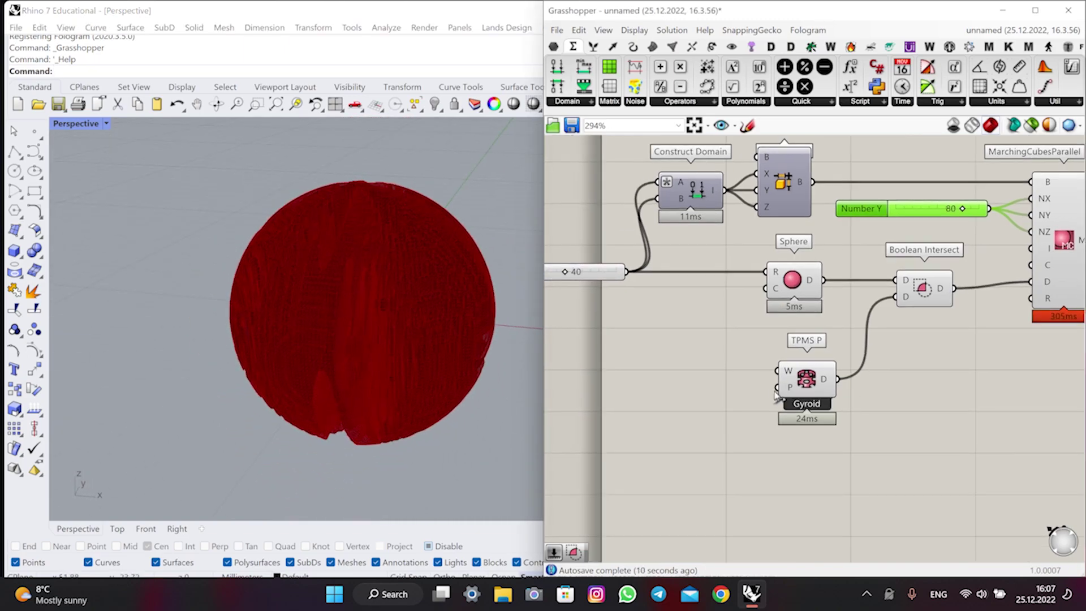
- Add a number slider set to 20 and connect it to the W (wavelength) input of TPMS P
{"action": "left_click_drag", "start_coordinate": [817, 371], "coordinate": [770, 373]}
{"action": "scroll", "coordinate": [420, 303], "scroll_direction": "up", "scroll_amount": 5}
{"action": "scroll", "coordinate": [421, 299], "scroll_direction": "down", "scroll_amount": 5}
{"action": "right_click_drag", "start_coordinate": [819, 404], "coordinate": [851, 404]}
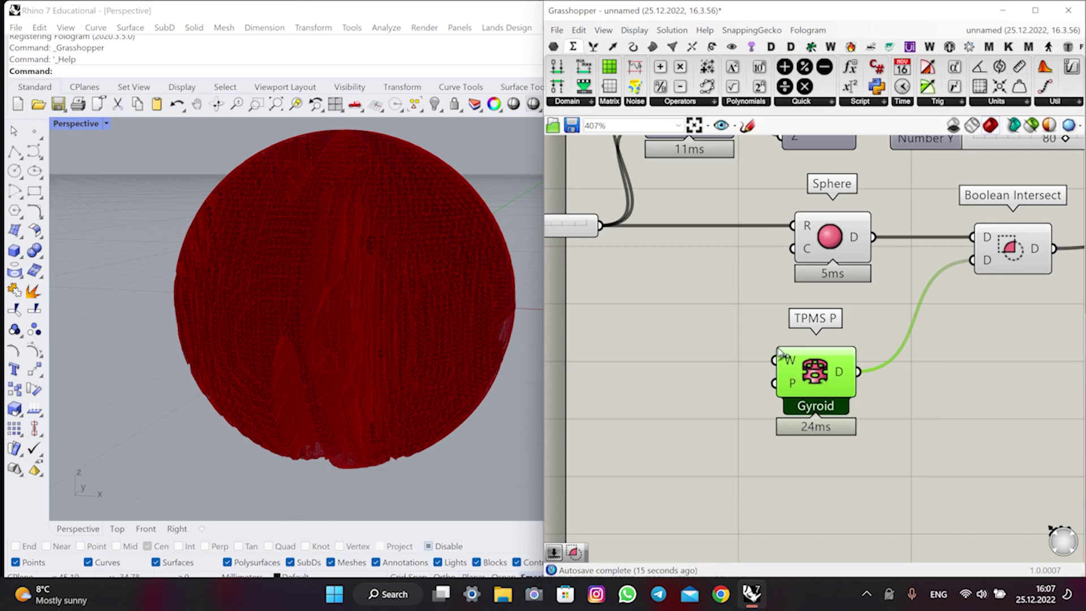
{"action": "double_click", "coordinate": [612, 355]}
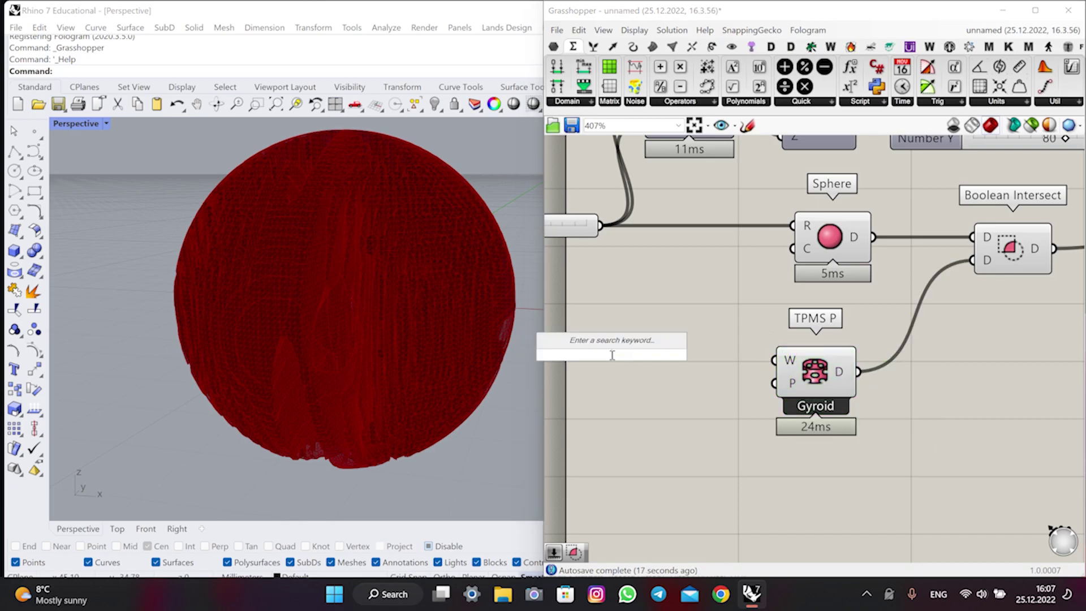
{"action": "type", "text": "20"}
{"action": "key", "text": "Return"}
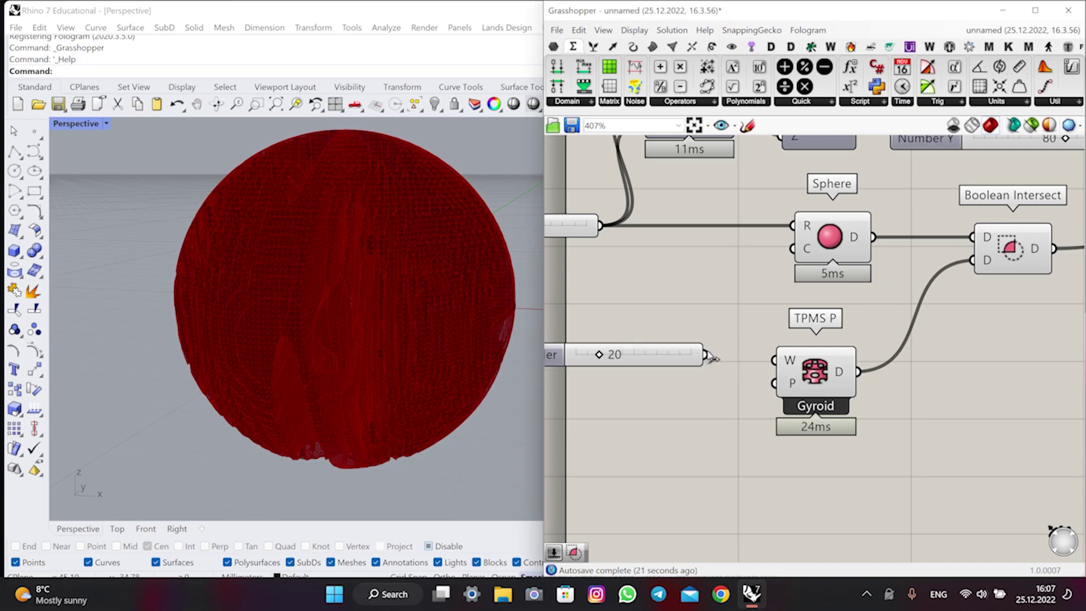
{"action": "left_click_drag", "start_coordinate": [707, 355], "coordinate": [774, 360]}
{"action": "left_click_drag", "start_coordinate": [664, 355], "coordinate": [671, 361]}
{"action": "mouse_move", "coordinate": [401, 303]}
{"action": "right_mouse_down"}
{"action": "mouse_move", "coordinate": [394, 316]}
{"action": "mouse_move", "coordinate": [376, 296]}
{"action": "mouse_move", "coordinate": [400, 317]}
{"action": "mouse_move", "coordinate": [397, 371]}
{"action": "mouse_move", "coordinate": [418, 295]}
{"action": "right_mouse_up"}
{"action": "right_click_drag", "start_coordinate": [710, 355], "coordinate": [731, 333]}
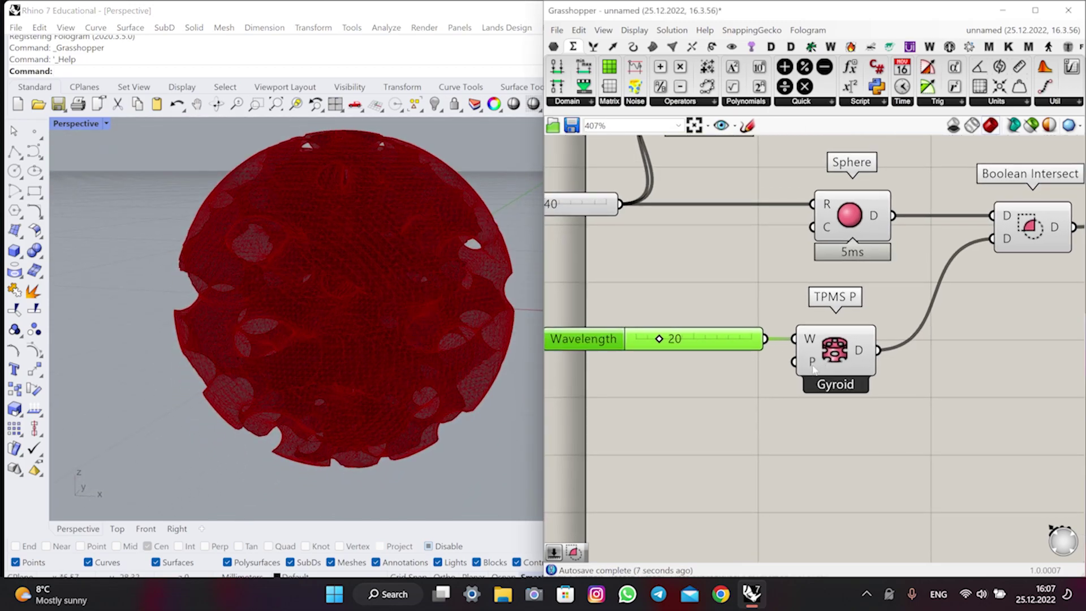
- Add a number slider set to 12 and connect it to the P (polar) input of TPMS P
{"action": "mouse_move", "coordinate": [813, 366]}
{"action": "double_click", "coordinate": [663, 414]}
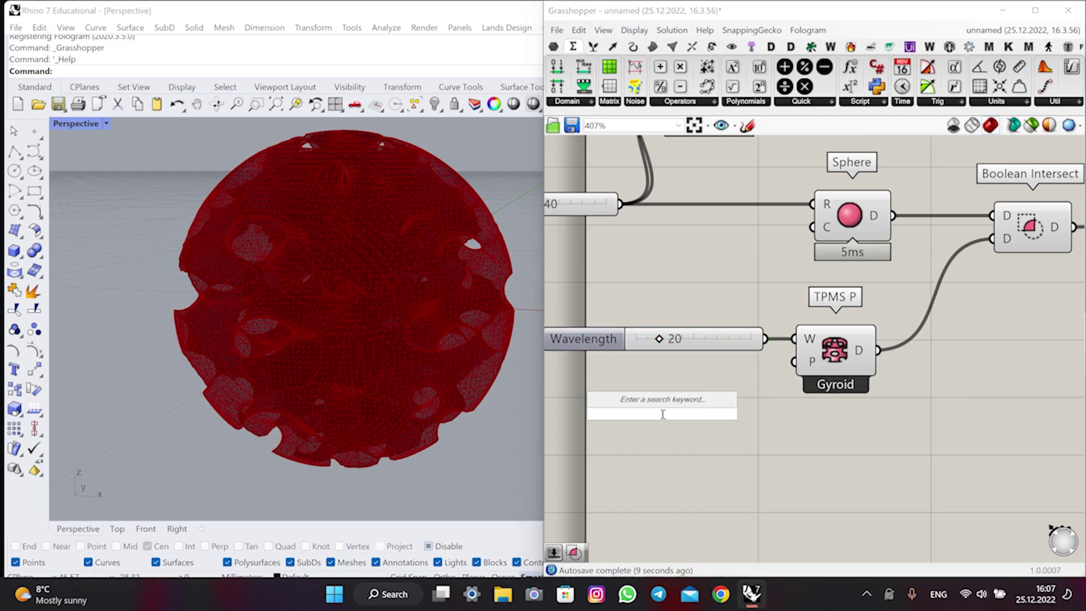
{"action": "right_click_drag", "start_coordinate": [379, 305], "coordinate": [363, 292]}
{"action": "scroll", "coordinate": [311, 335], "scroll_direction": "up", "scroll_amount": 2}
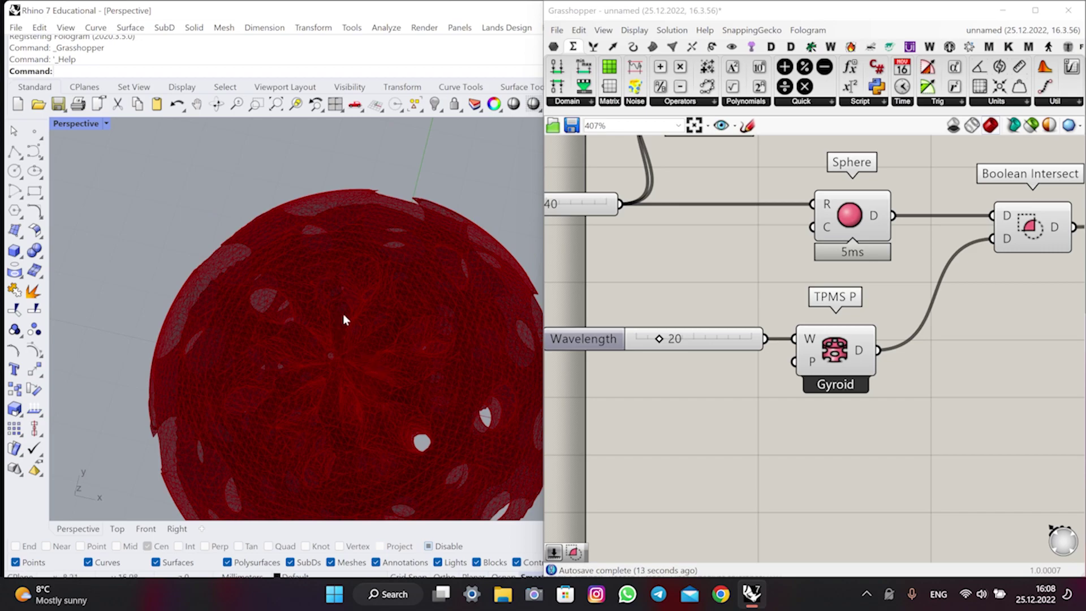
{"action": "right_click_drag", "start_coordinate": [339, 333], "coordinate": [340, 317]}
{"action": "double_click", "coordinate": [689, 397]}
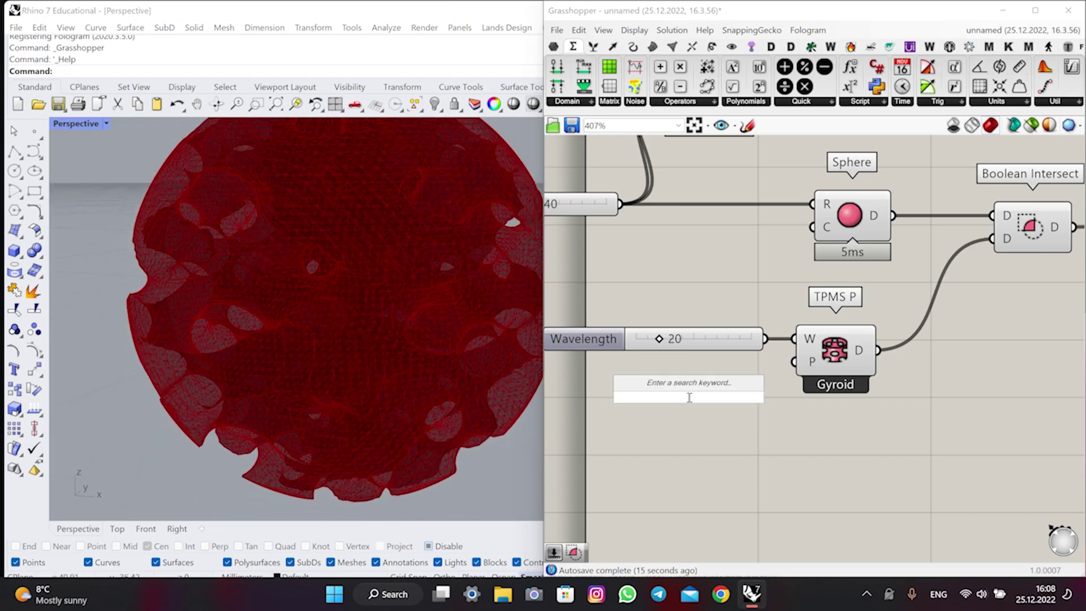
{"action": "type", "text": "12"}
{"action": "key", "text": "Return"}
{"action": "left_click_drag", "start_coordinate": [794, 362], "coordinate": [686, 376]}
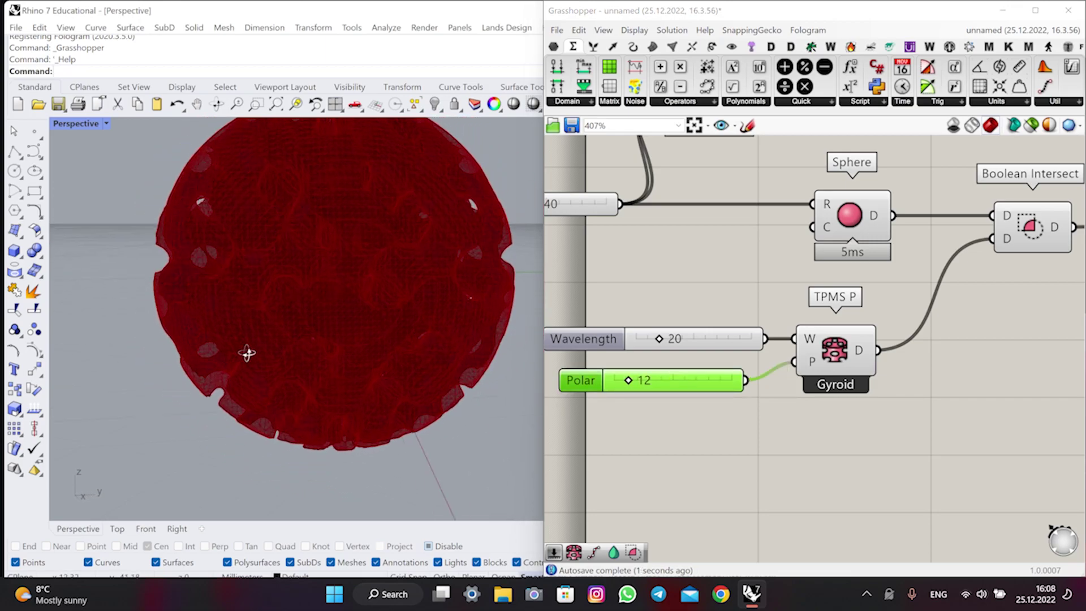
- Examine the updated sphere lattice preview and inspect the mesh list at MarchingCubesParallel's M output
{"action": "scroll", "coordinate": [263, 365], "scroll_direction": "down", "scroll_amount": 3}
{"action": "right_click_drag", "start_coordinate": [267, 366], "coordinate": [283, 351]}
{"action": "scroll", "coordinate": [288, 340], "scroll_direction": "up", "scroll_amount": 2}
{"action": "right_click_drag", "start_coordinate": [913, 293], "coordinate": [643, 367]}
{"action": "scroll", "coordinate": [941, 328], "scroll_direction": "down", "scroll_amount": 2}
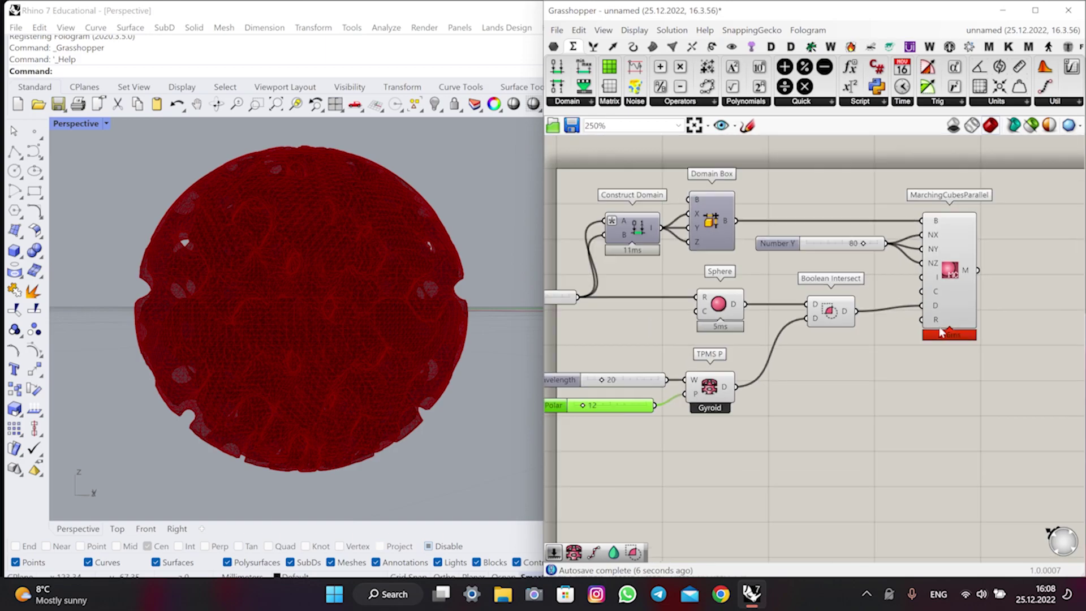
{"action": "right_click_drag", "start_coordinate": [943, 328], "coordinate": [992, 317]}
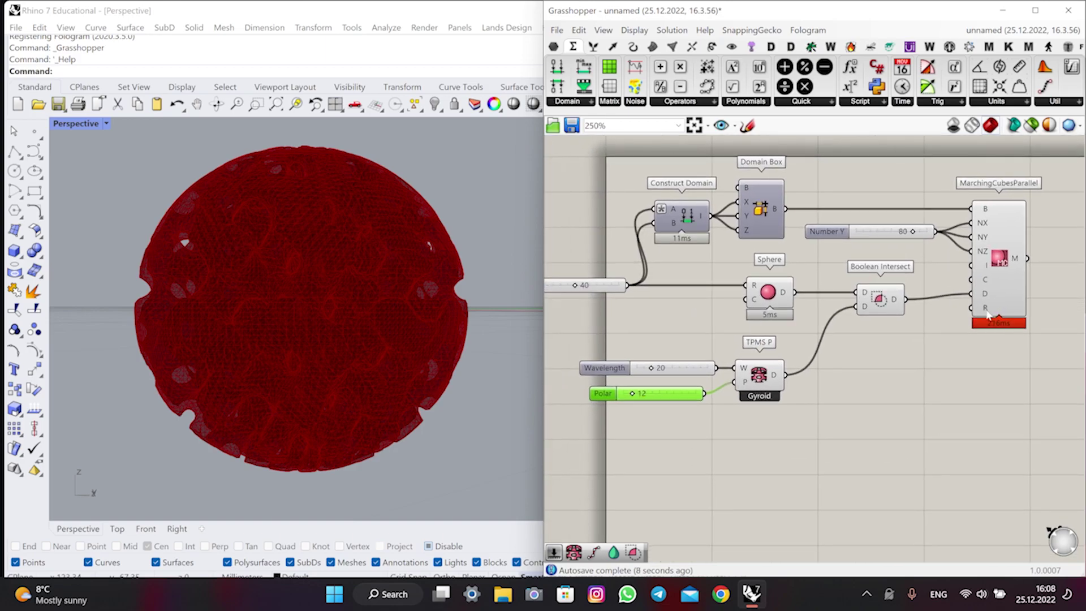
{"action": "mouse_move", "coordinate": [1018, 256]}
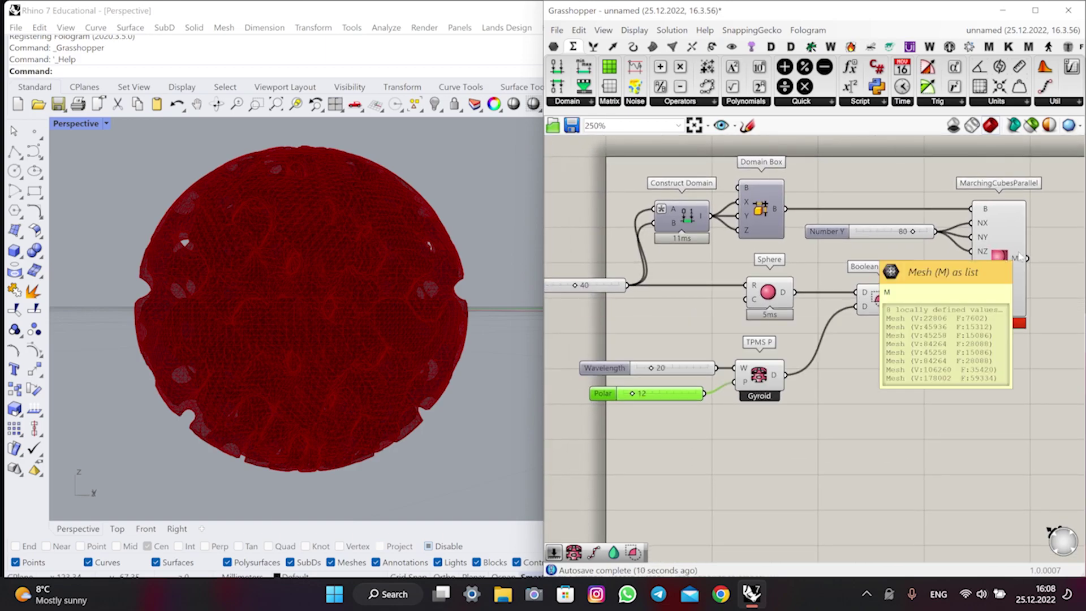
- Invert MarchingCubesParallel's Refine (R) input and reposition the 80 slider beside its NX input
{"action": "left_click_drag", "start_coordinate": [1000, 265], "coordinate": [1003, 265]}
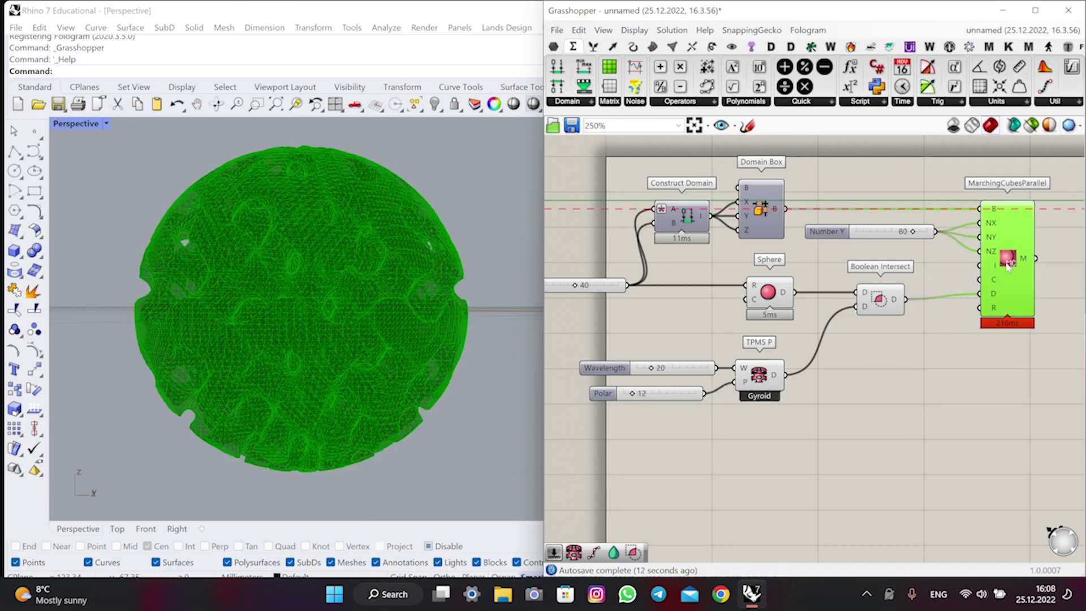
{"action": "mouse_move", "coordinate": [1024, 252]}
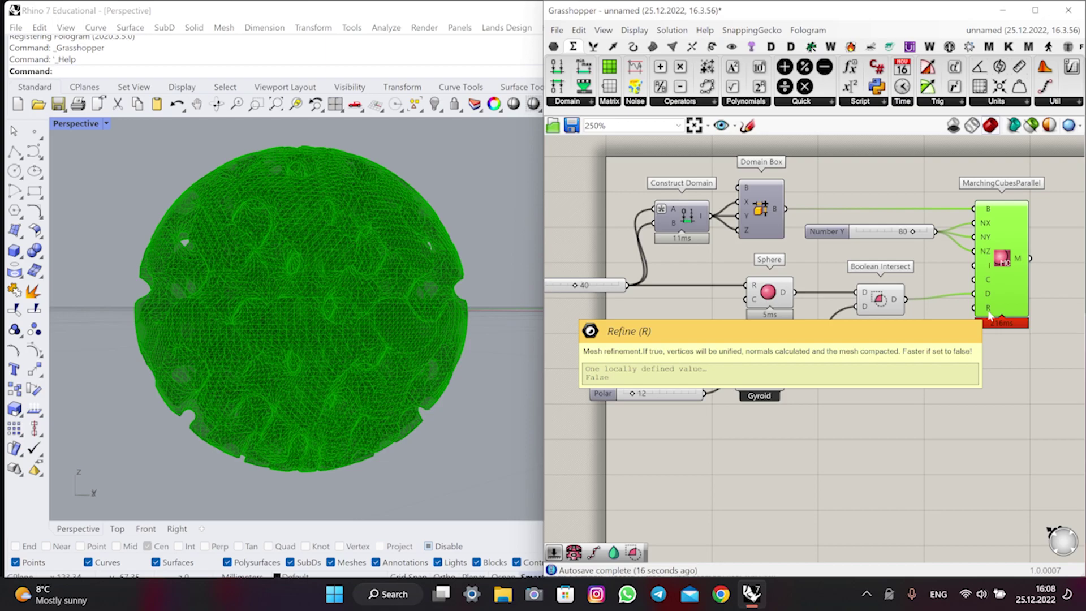
{"action": "right_click", "coordinate": [988, 310]}
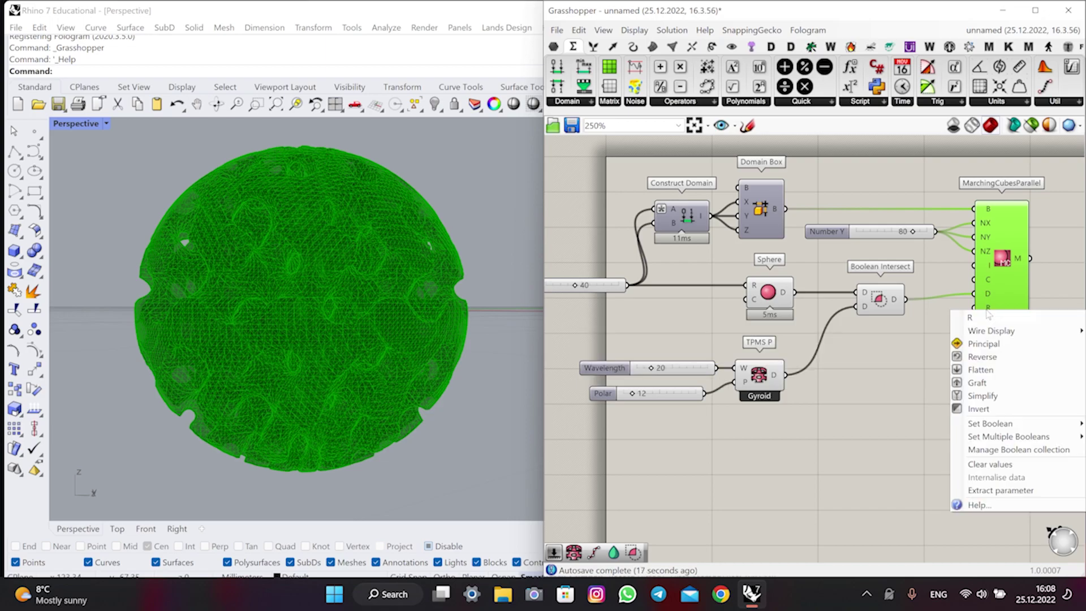
{"action": "left_click", "coordinate": [990, 409]}
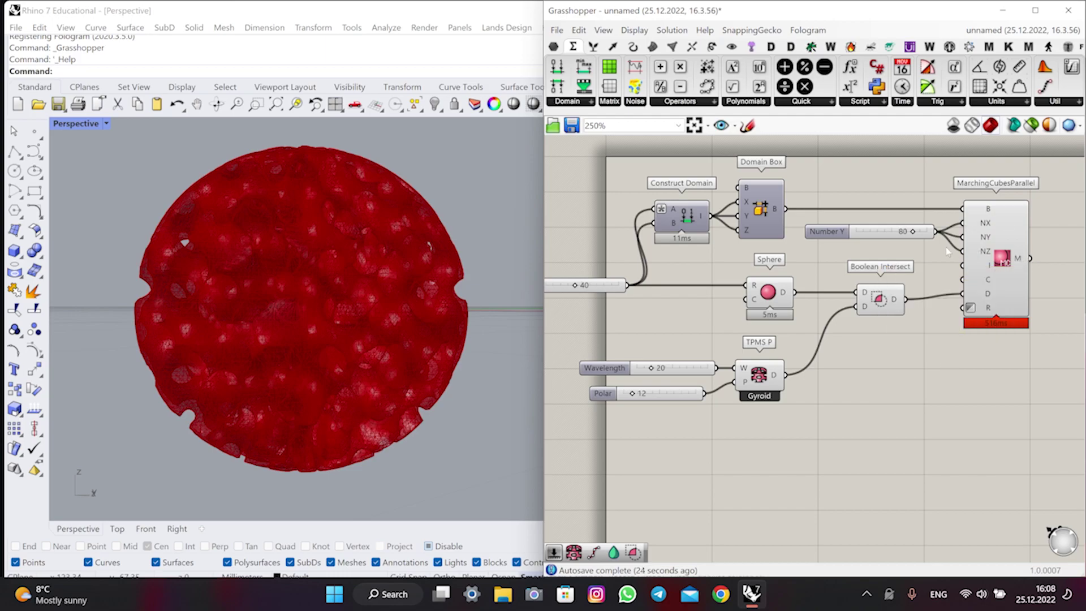
{"action": "left_click_drag", "start_coordinate": [881, 240], "coordinate": [974, 281]}
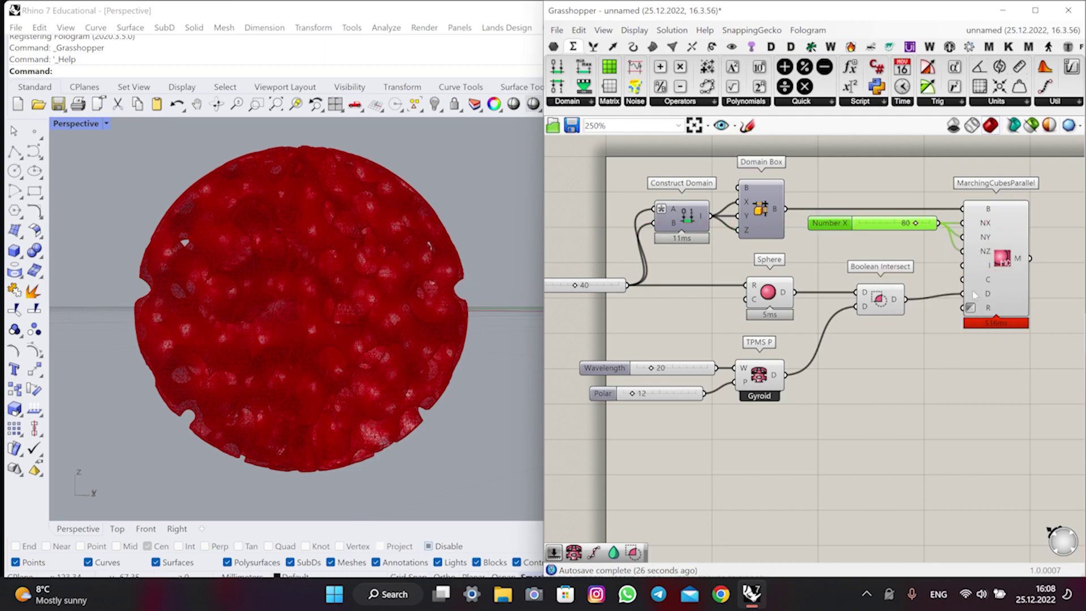
{"action": "right_click_drag", "start_coordinate": [982, 293], "coordinate": [959, 313]}
{"action": "left_click", "coordinate": [856, 383]}
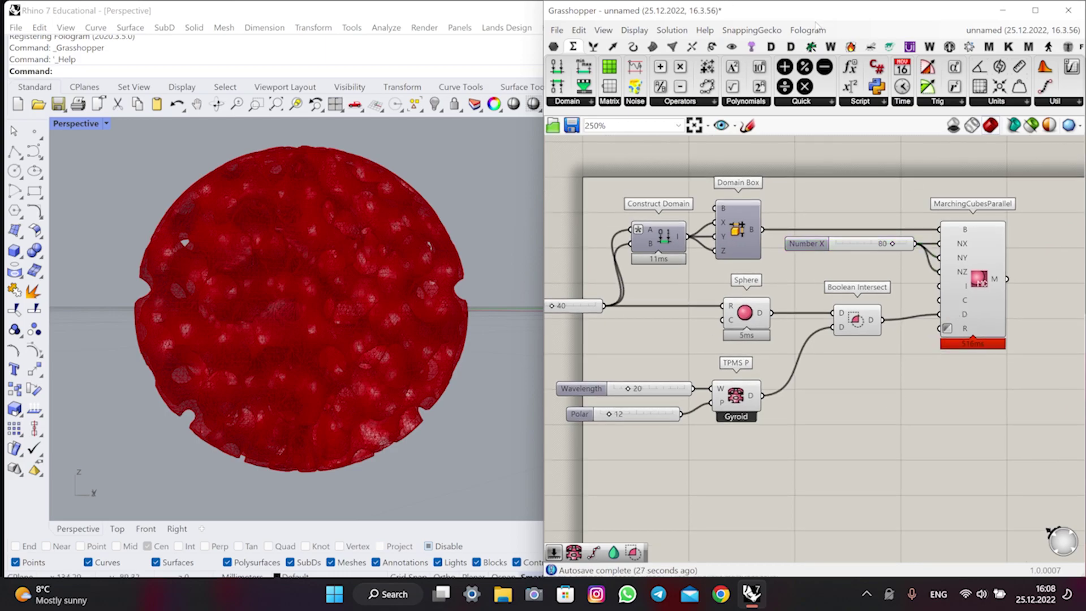
- Add a Custom Preview component and connect MarchingCubesParallel's M output to its G input
{"action": "left_click", "coordinate": [731, 47]}
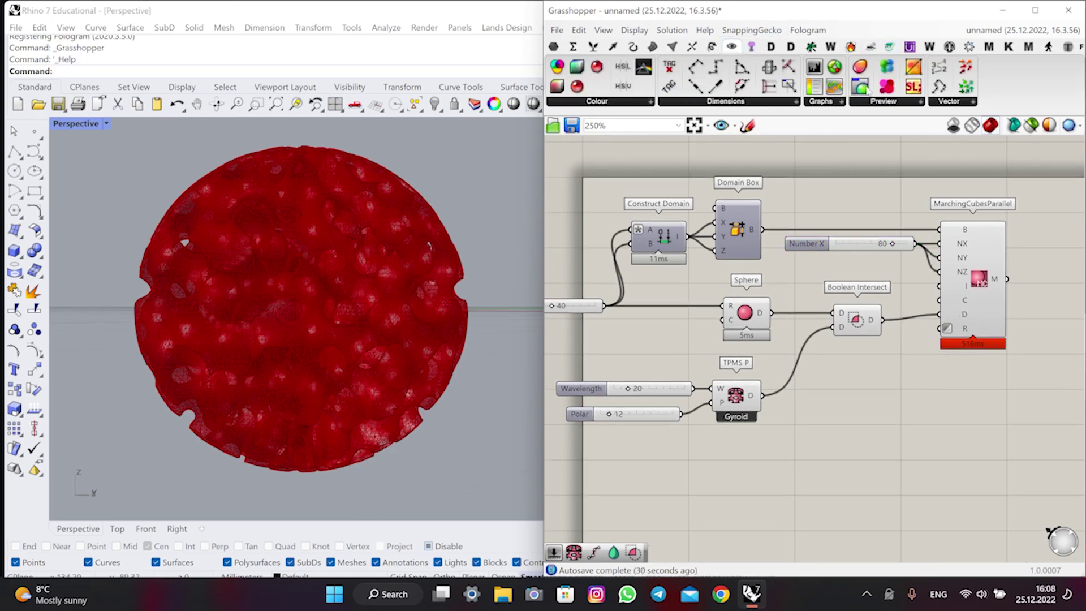
{"action": "left_click_drag", "start_coordinate": [867, 89], "coordinate": [1042, 287]}
{"action": "left_click_drag", "start_coordinate": [1059, 294], "coordinate": [1044, 286]}
{"action": "left_click", "coordinate": [838, 355]}
{"action": "right_click_drag", "start_coordinate": [430, 272], "coordinate": [169, 295]}
- Set the Perspective viewport to Arctic display mode and turn off the preview of MarchingCubesParallel
{"action": "left_click", "coordinate": [107, 124]}
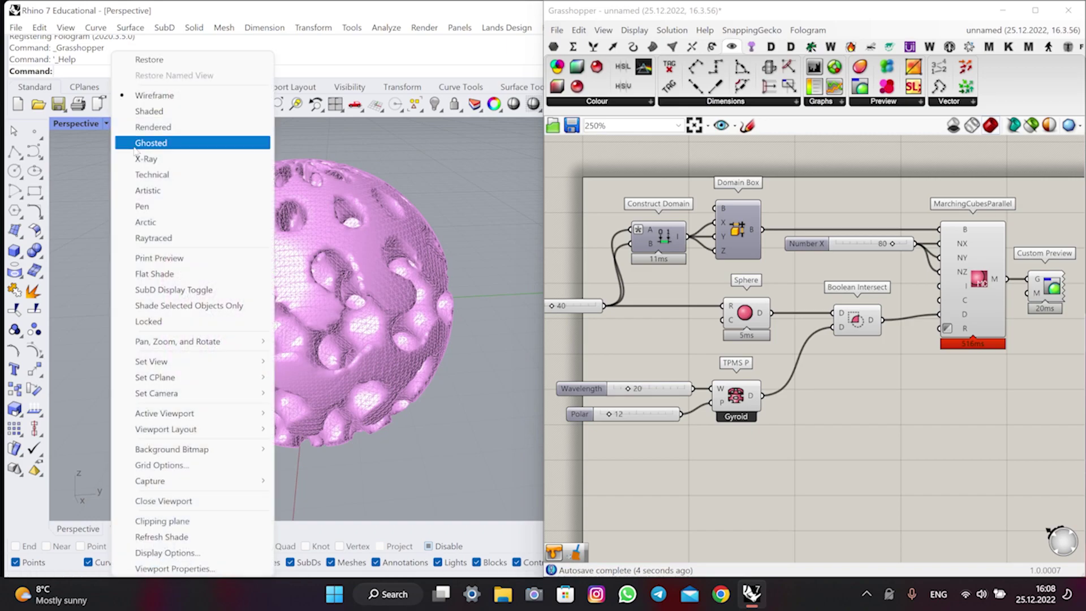
{"action": "left_click", "coordinate": [168, 228]}
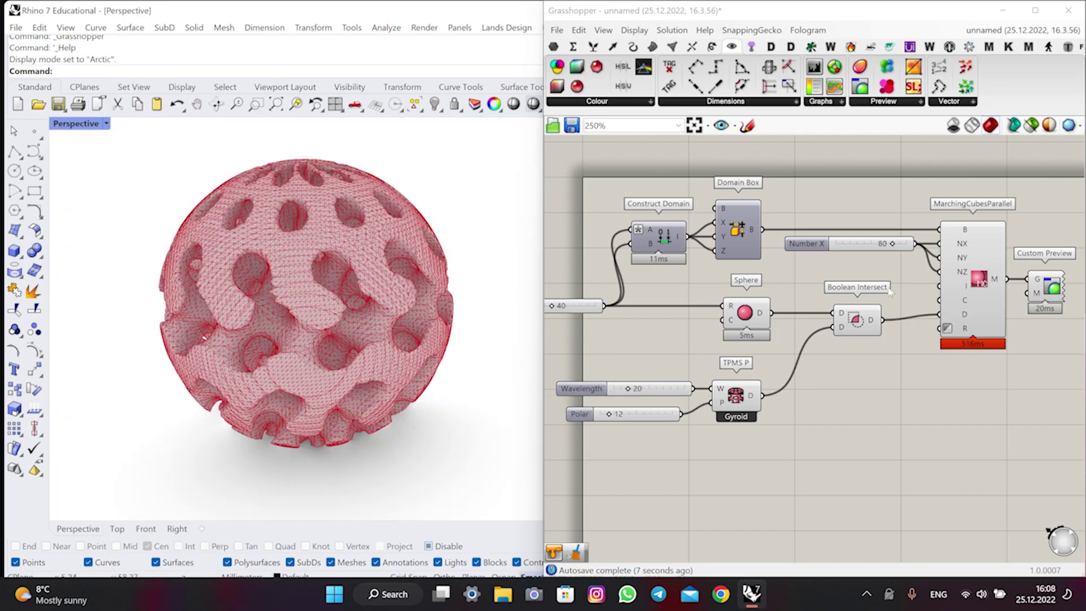
{"action": "scroll", "coordinate": [922, 331], "scroll_direction": "down", "scroll_amount": 3}
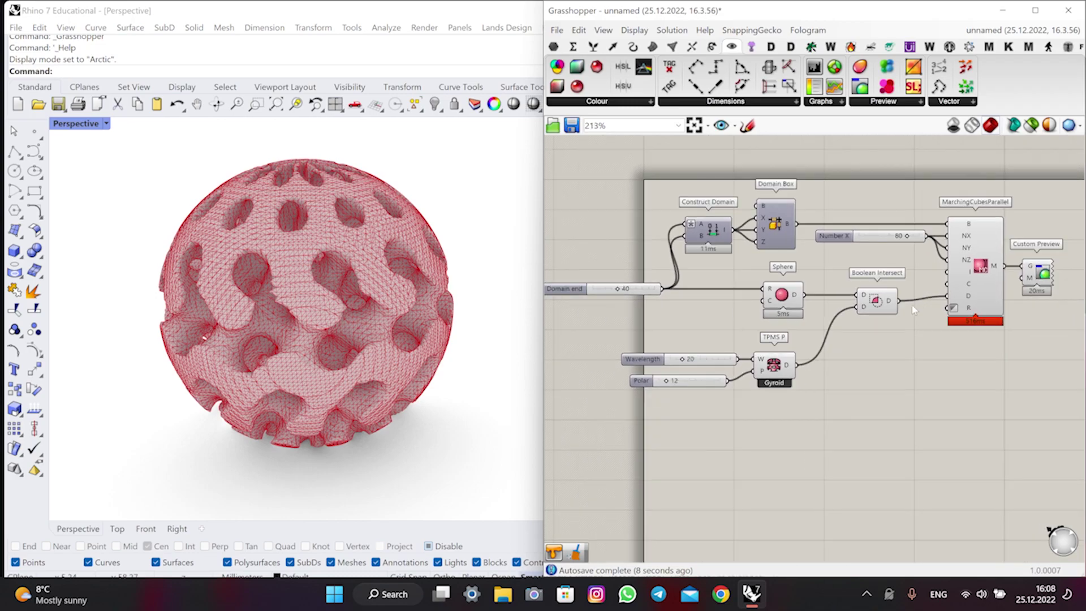
{"action": "right_click", "coordinate": [985, 271]}
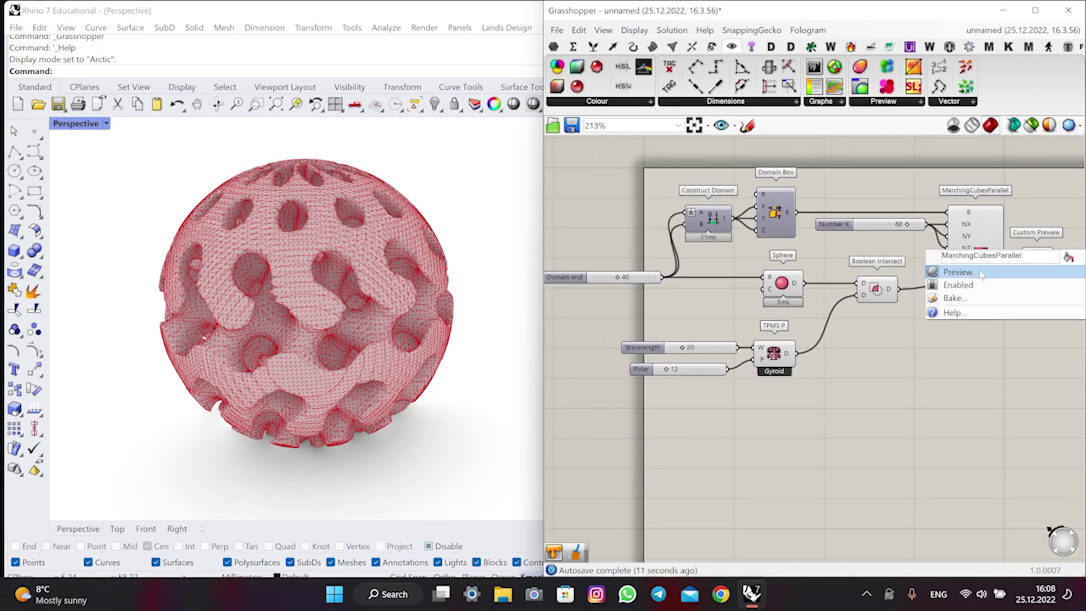
{"action": "left_click", "coordinate": [958, 272]}
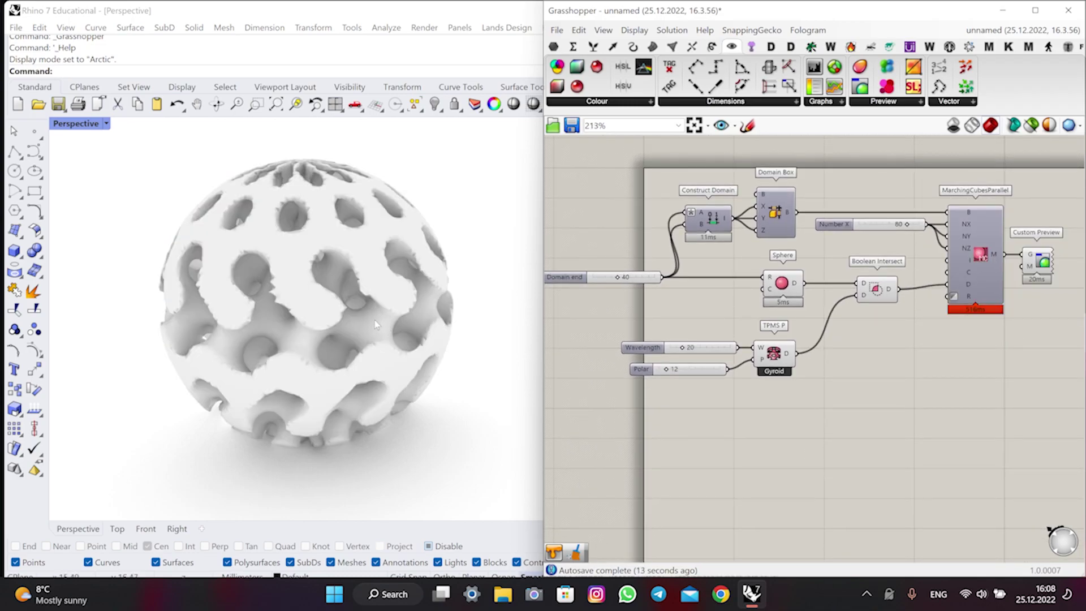
- Set the Wavelength slider of TPMS P to 19
{"action": "right_click_drag", "start_coordinate": [374, 323], "coordinate": [383, 294]}
{"action": "scroll", "coordinate": [383, 294], "scroll_direction": "up", "scroll_amount": 2}
{"action": "right_click_drag", "start_coordinate": [851, 361], "coordinate": [872, 360]}
{"action": "scroll", "coordinate": [738, 340], "scroll_direction": "up", "scroll_amount": 3}
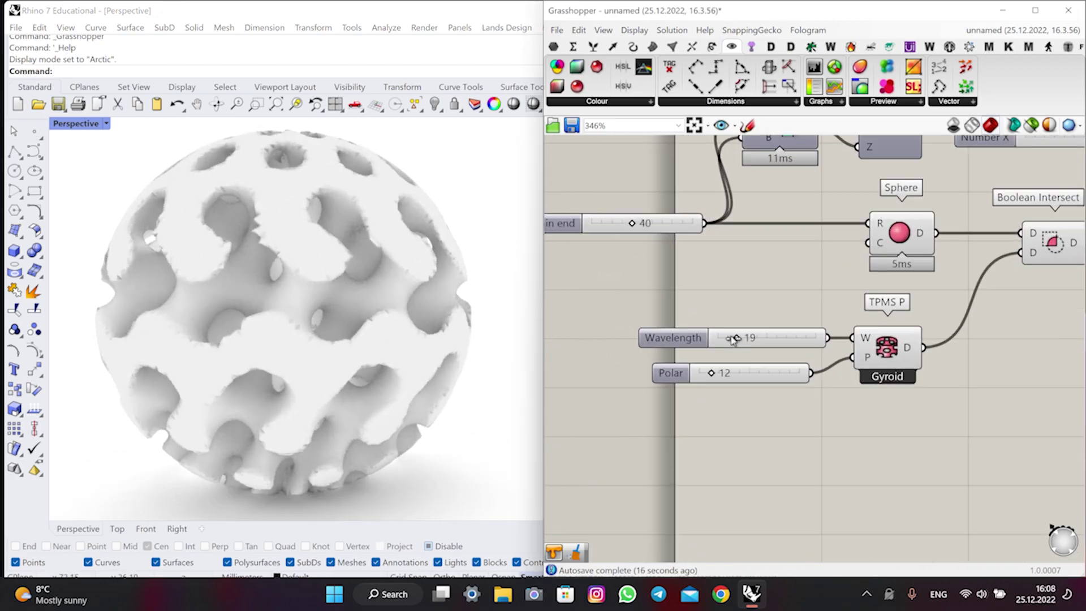
{"action": "left_click_drag", "start_coordinate": [735, 338], "coordinate": [732, 338]}
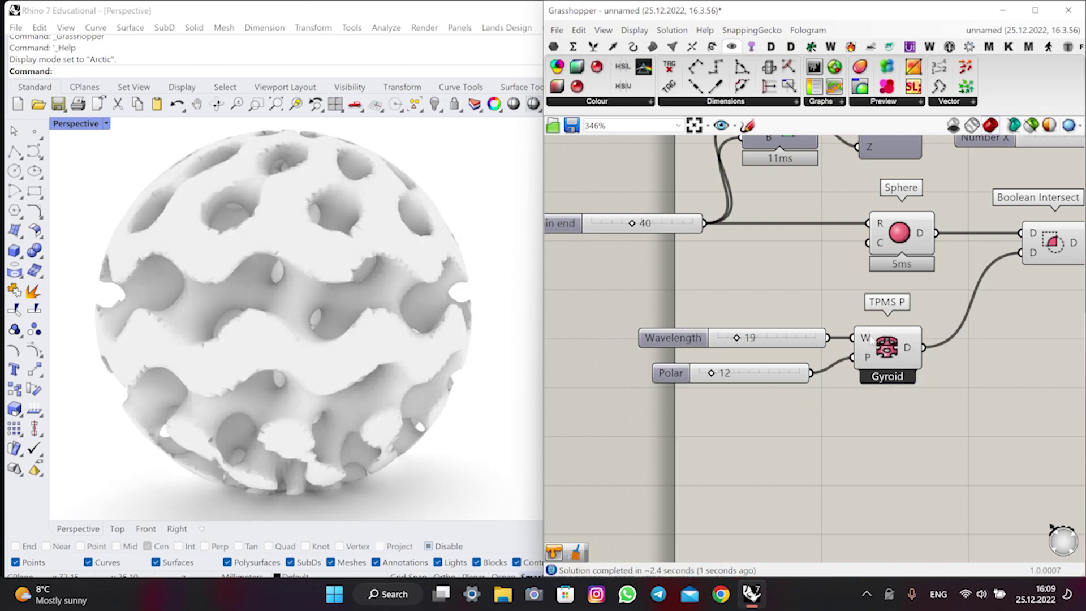
- Switch the TPMS P surface type to DoubleGyroid and place the Polar slider directly beneath the Wavelength slider
{"action": "right_click", "coordinate": [889, 350]}
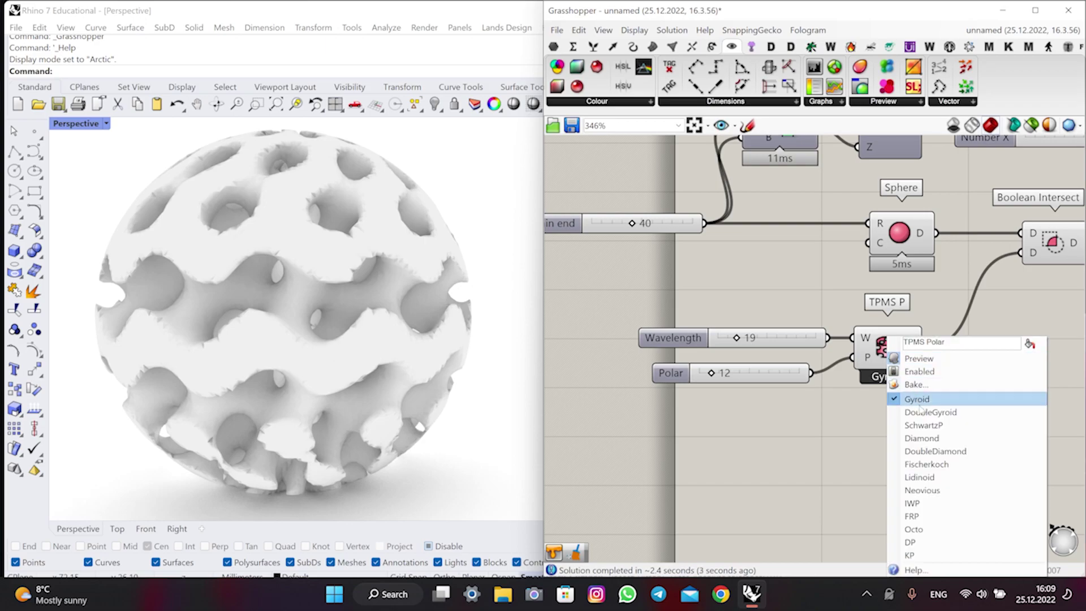
{"action": "left_click", "coordinate": [937, 416]}
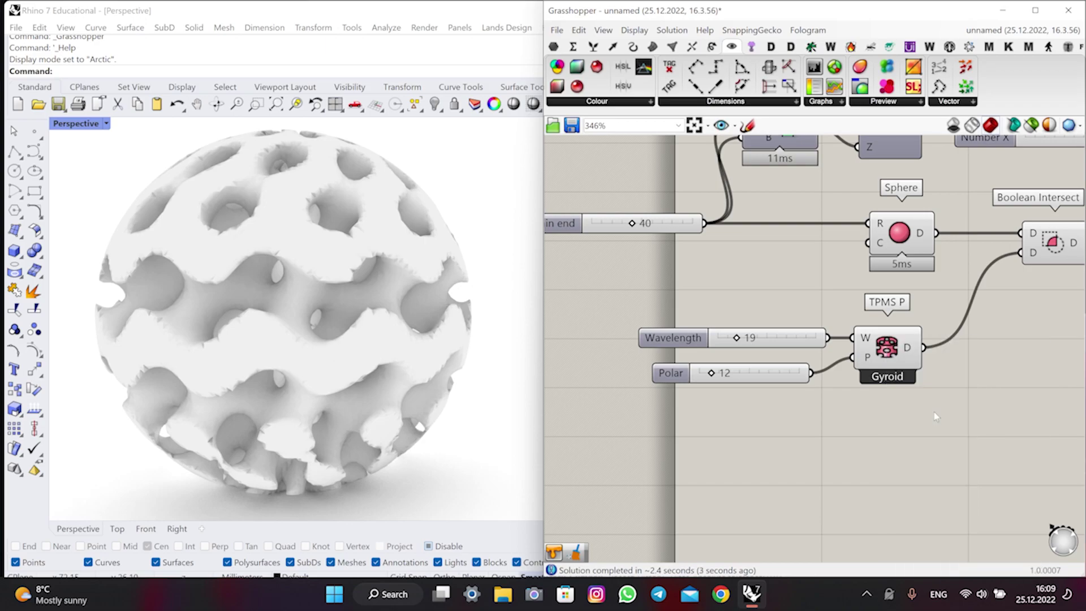
{"action": "right_click_drag", "start_coordinate": [379, 318], "coordinate": [371, 296]}
{"action": "left_click_drag", "start_coordinate": [727, 374], "coordinate": [743, 357]}
- Change the TPMS P surface type to DoubleDiamond
{"action": "right_click", "coordinate": [892, 356]}
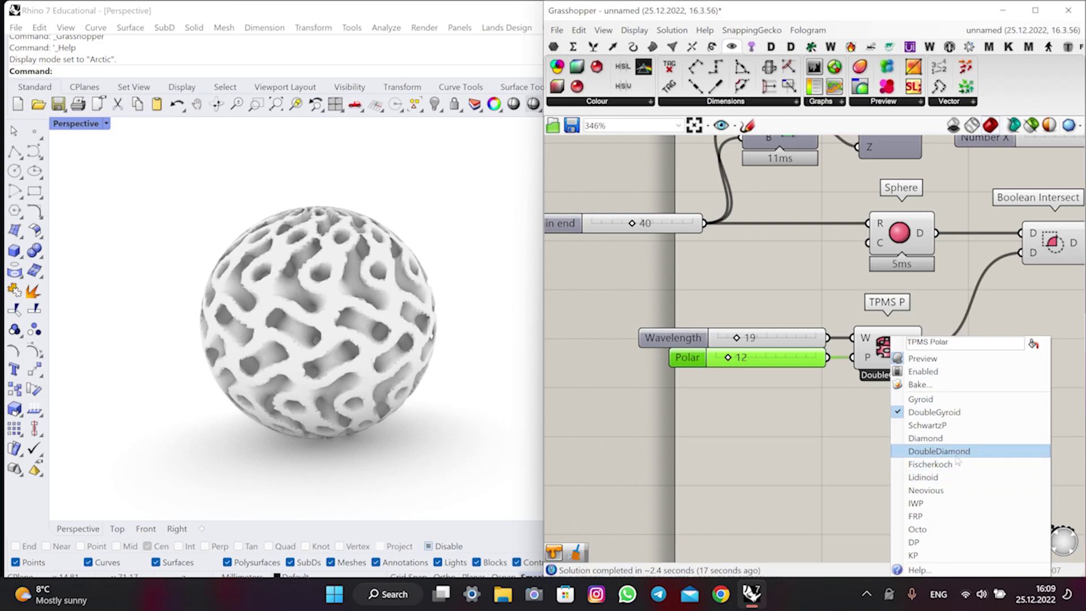
{"action": "left_click", "coordinate": [989, 453]}
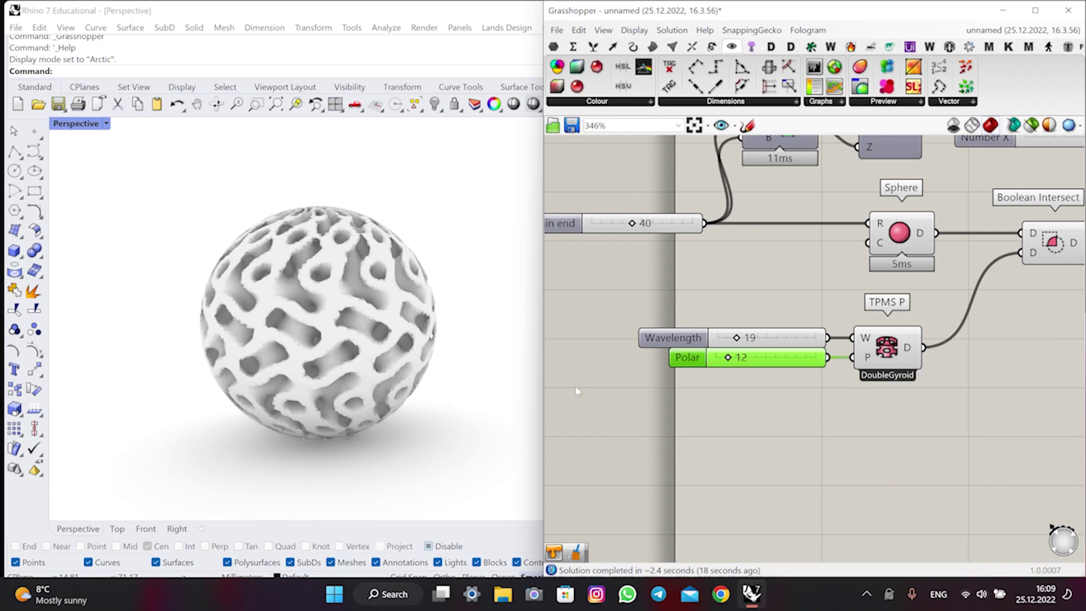
{"action": "right_click_drag", "start_coordinate": [380, 344], "coordinate": [356, 305]}
- Try Wavelength values of 15, 14, 33 and 41 on the DoubleDiamond lattice, and settle on 55
{"action": "scroll", "coordinate": [362, 368], "scroll_direction": "up", "scroll_amount": 2}
{"action": "scroll", "coordinate": [735, 334], "scroll_direction": "up", "scroll_amount": 3}
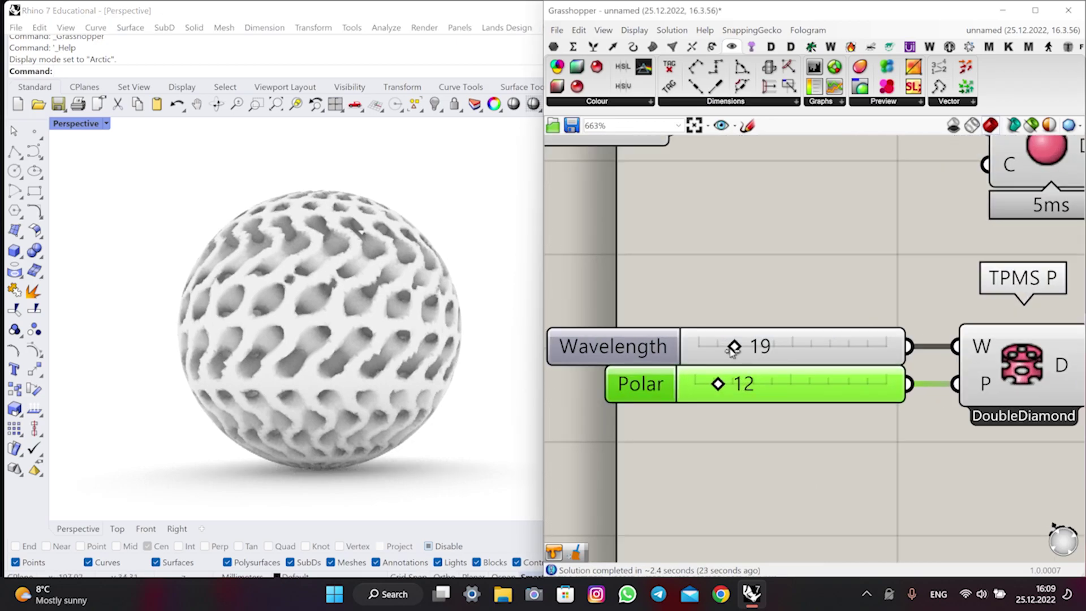
{"action": "left_click_drag", "start_coordinate": [730, 347], "coordinate": [727, 348]}
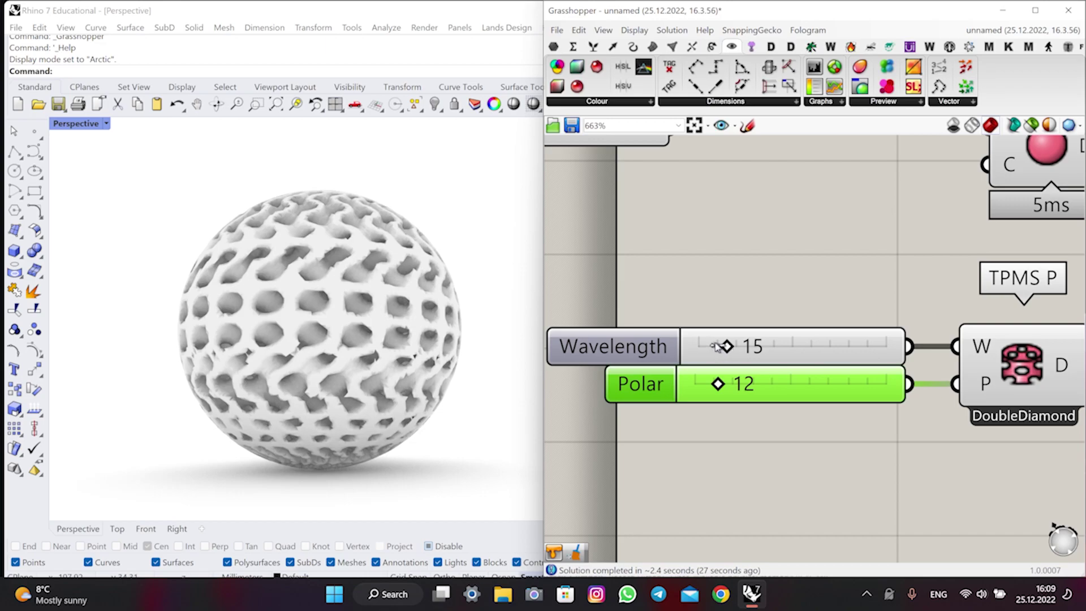
{"action": "left_click_drag", "start_coordinate": [727, 346], "coordinate": [725, 346]}
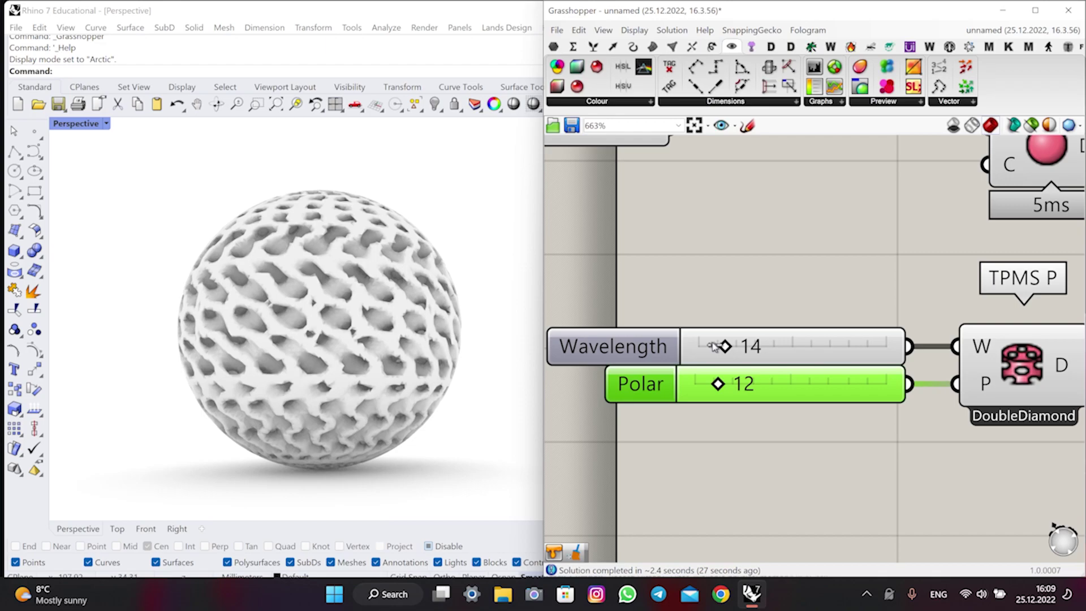
{"action": "left_click_drag", "start_coordinate": [712, 346], "coordinate": [715, 346]}
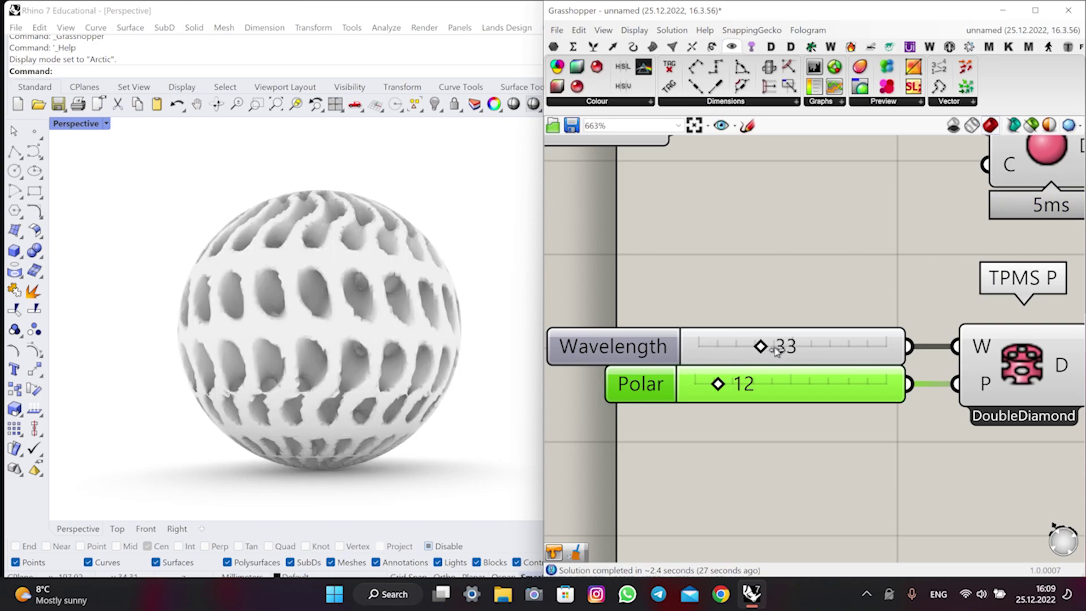
{"action": "left_click_drag", "start_coordinate": [777, 350], "coordinate": [785, 352]}
{"action": "mouse_move", "coordinate": [304, 288]}
{"action": "right_mouse_down"}
{"action": "mouse_move", "coordinate": [310, 339]}
{"action": "mouse_move", "coordinate": [308, 291]}
{"action": "right_mouse_up"}
{"action": "scroll", "coordinate": [308, 291], "scroll_direction": "down", "scroll_amount": 2}
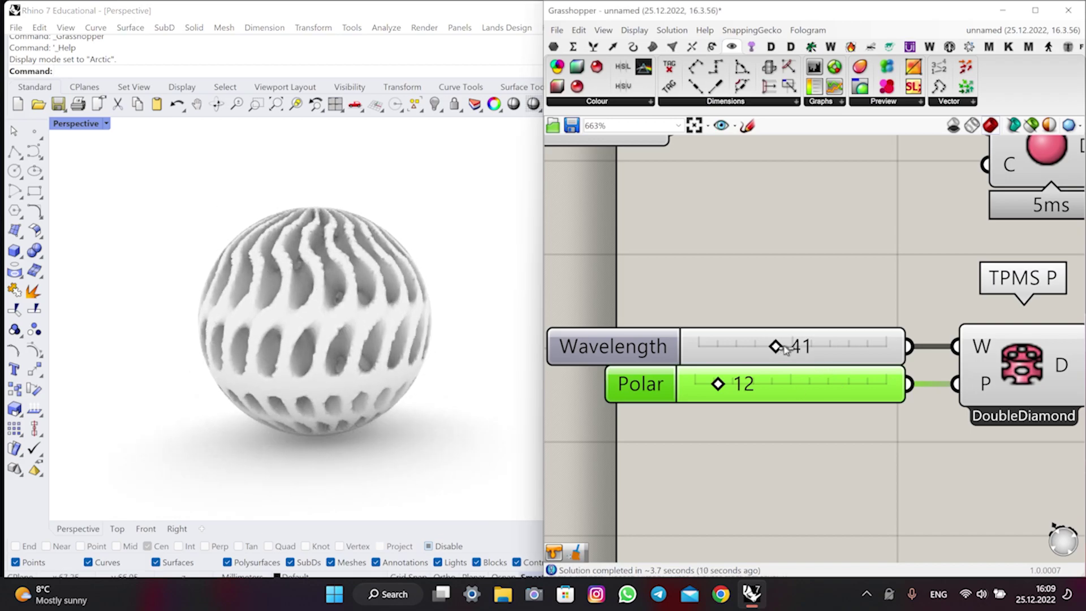
{"action": "left_click_drag", "start_coordinate": [785, 350], "coordinate": [807, 350]}
{"action": "right_click_drag", "start_coordinate": [364, 294], "coordinate": [530, 378]}
- Bake the MarchingCubesParallel mesh onto Layer 01
{"action": "scroll", "coordinate": [615, 379], "scroll_direction": "down", "scroll_amount": 5}
{"action": "right_click_drag", "start_coordinate": [1061, 266], "coordinate": [874, 286]}
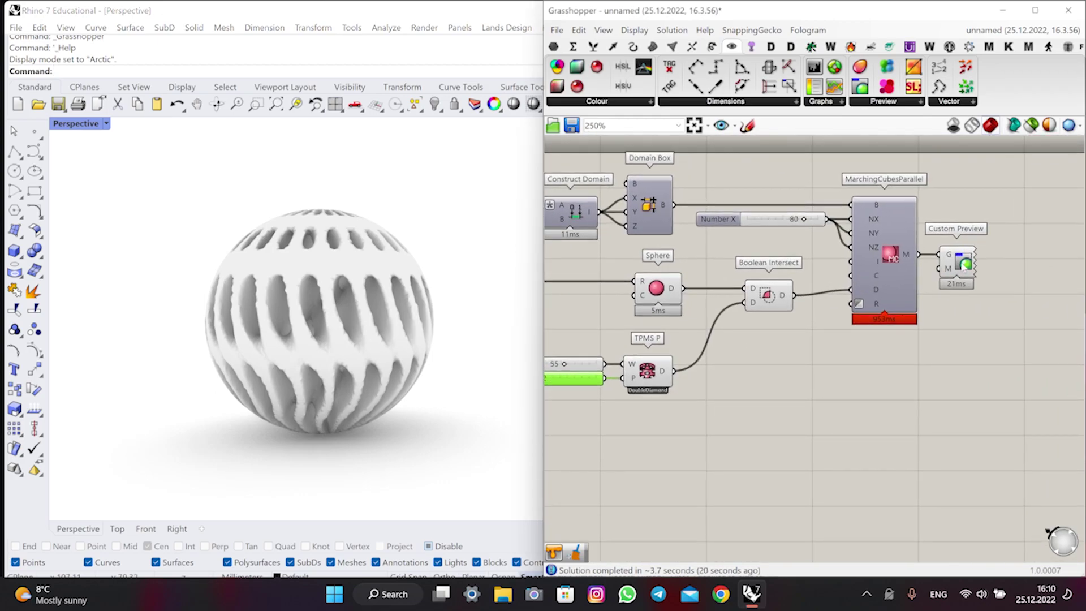
{"action": "right_click", "coordinate": [891, 258]}
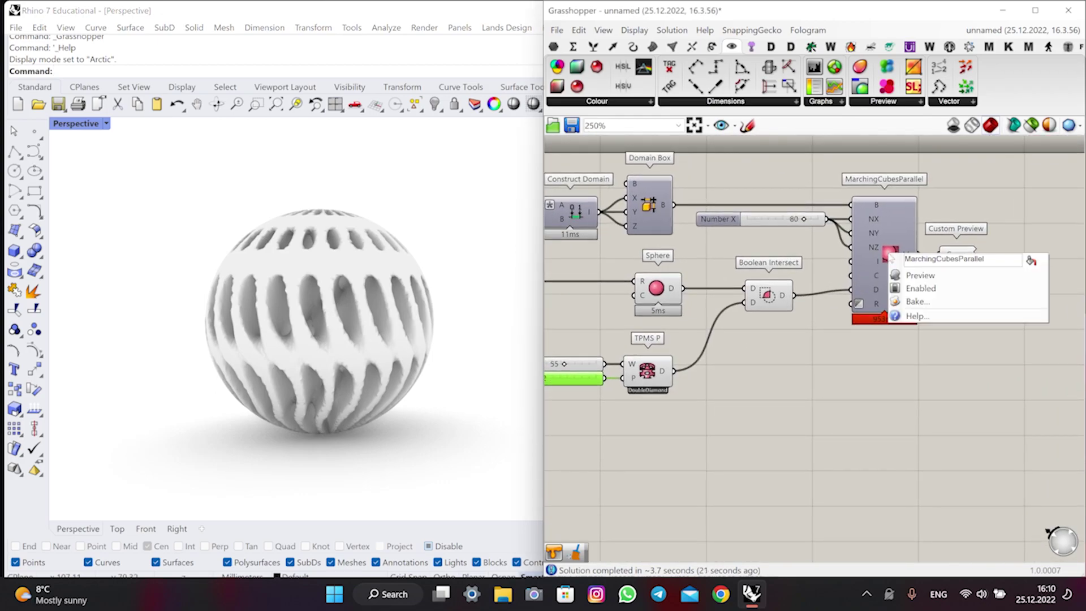
{"action": "left_click", "coordinate": [917, 302]}
{"action": "left_click", "coordinate": [891, 218]}
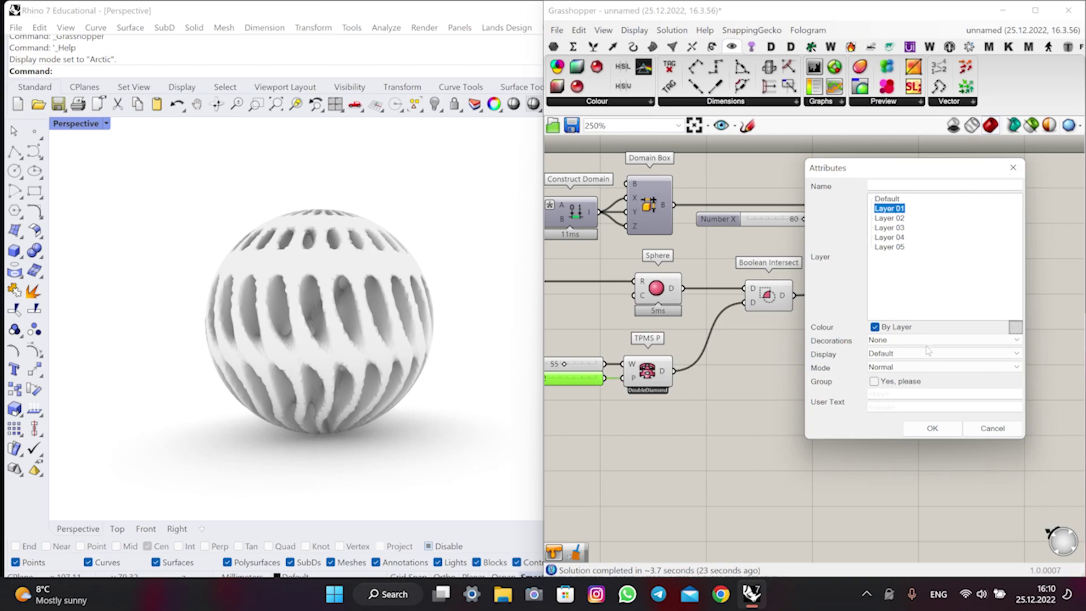
{"action": "left_click", "coordinate": [939, 430]}
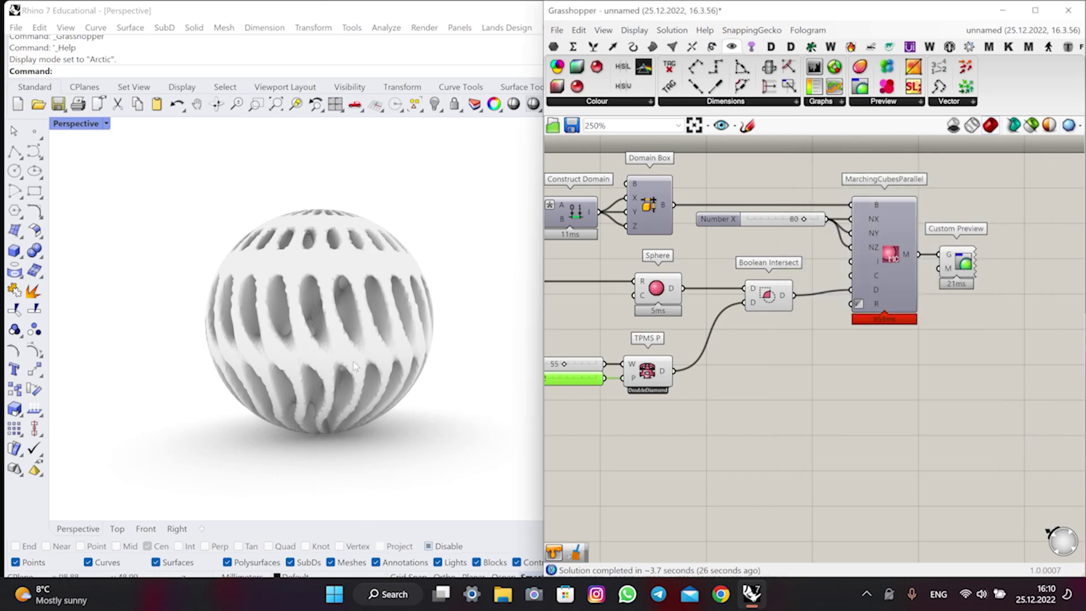
- Move the baked lattice sphere sideways so it stands next to the Grasshopper preview, and deselect it
{"action": "left_click", "coordinate": [347, 341]}
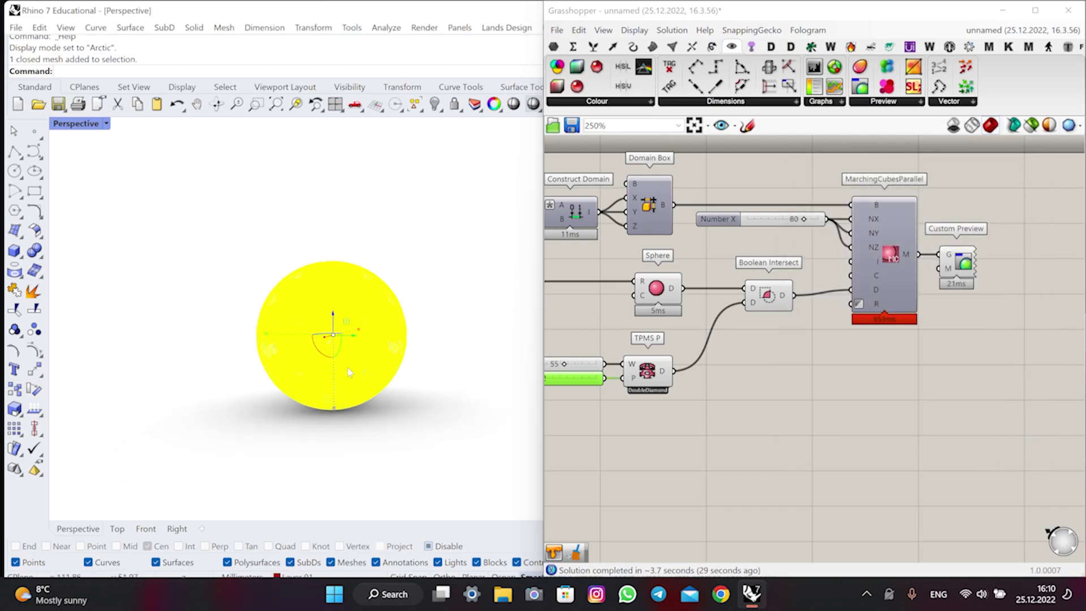
{"action": "right_click_drag", "start_coordinate": [348, 370], "coordinate": [353, 386]}
{"action": "left_click_drag", "start_coordinate": [349, 337], "coordinate": [527, 336]}
{"action": "left_click", "coordinate": [382, 447]}
{"action": "scroll", "coordinate": [269, 342], "scroll_direction": "down", "scroll_amount": 2}
{"action": "right_click_drag", "start_coordinate": [441, 330], "coordinate": [456, 283]}
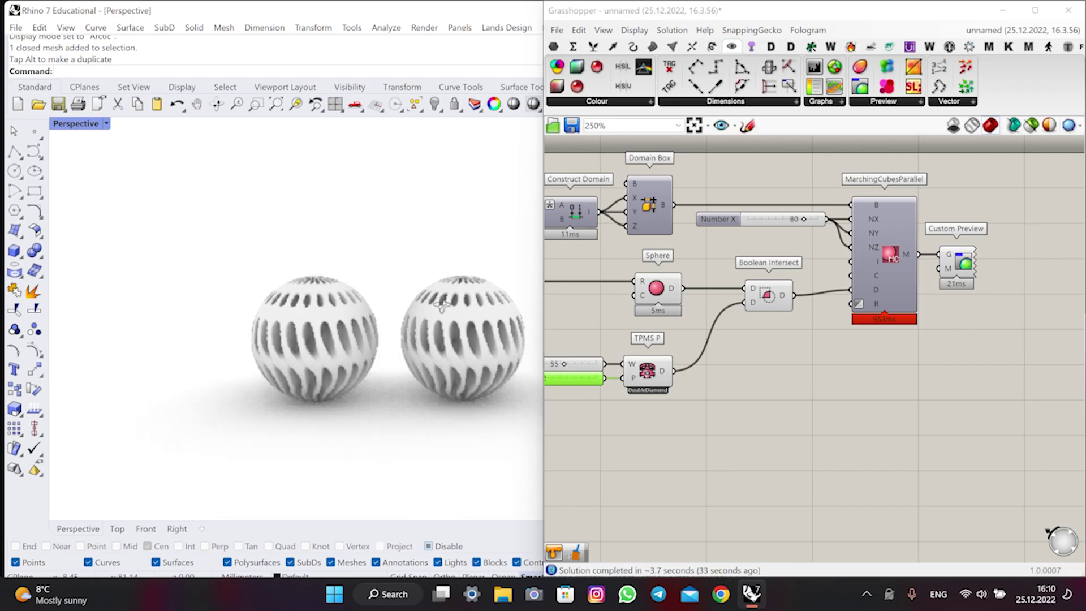
- Examine the baked lattice sphere and the preview sphere up close from several angles
{"action": "scroll", "coordinate": [463, 331], "scroll_direction": "up", "scroll_amount": 2}
{"action": "scroll", "coordinate": [464, 334], "scroll_direction": "up", "scroll_amount": 4}
{"action": "mouse_move", "coordinate": [463, 333]}
{"action": "right_mouse_down"}
{"action": "mouse_move", "coordinate": [407, 318]}
{"action": "mouse_move", "coordinate": [356, 324]}
{"action": "mouse_move", "coordinate": [460, 336]}
{"action": "right_mouse_up"}
{"action": "scroll", "coordinate": [459, 335], "scroll_direction": "down", "scroll_amount": 2}
{"action": "mouse_move", "coordinate": [339, 266]}
{"action": "right_mouse_down"}
{"action": "mouse_move", "coordinate": [346, 348]}
{"action": "mouse_move", "coordinate": [341, 288]}
{"action": "right_mouse_up"}
{"action": "scroll", "coordinate": [341, 306], "scroll_direction": "down", "scroll_amount": 2}
{"action": "scroll", "coordinate": [475, 317], "scroll_direction": "up", "scroll_amount": 3}
{"action": "right_click_drag", "start_coordinate": [464, 308], "coordinate": [480, 341]}
- Review the definition, focusing on the Sphere and Boolean Intersect components
{"action": "scroll", "coordinate": [826, 352], "scroll_direction": "down", "scroll_amount": 3}
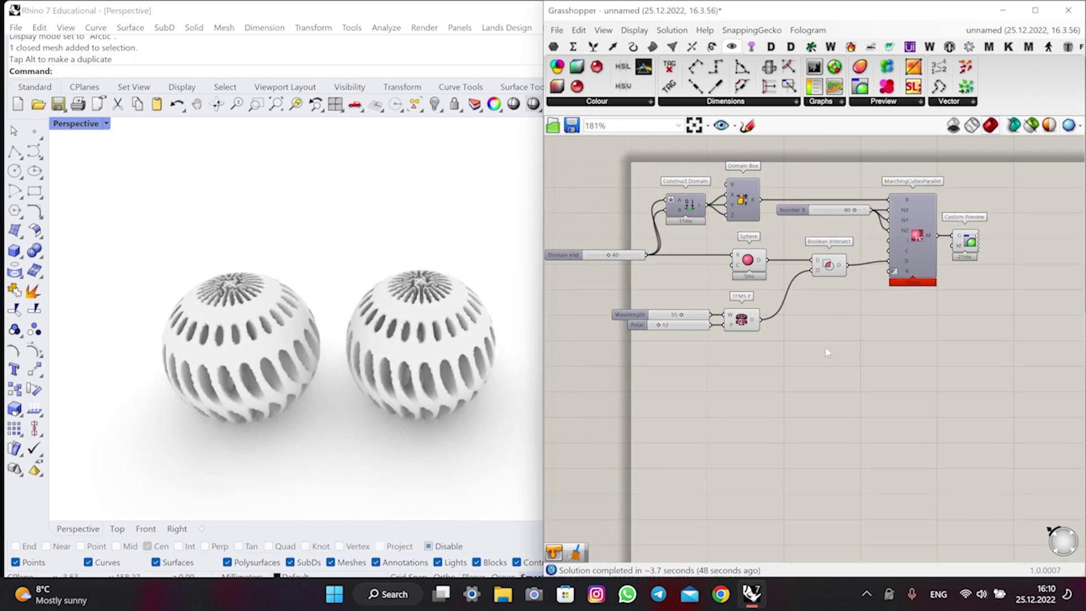
{"action": "scroll", "coordinate": [828, 302], "scroll_direction": "up", "scroll_amount": 2}
{"action": "right_click_drag", "start_coordinate": [844, 317], "coordinate": [874, 329]}
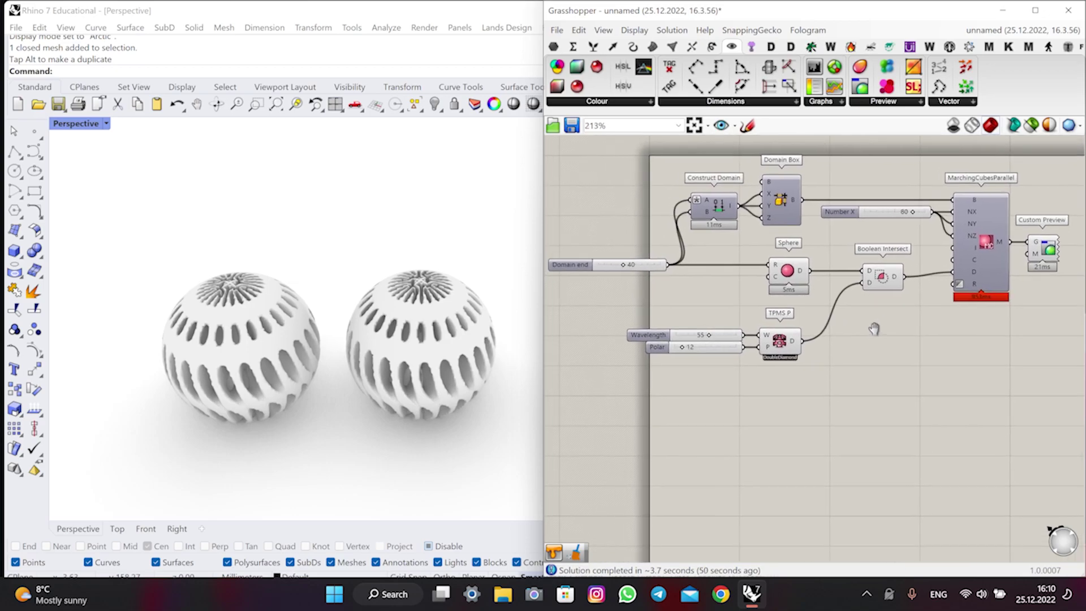
{"action": "left_click", "coordinate": [787, 270]}
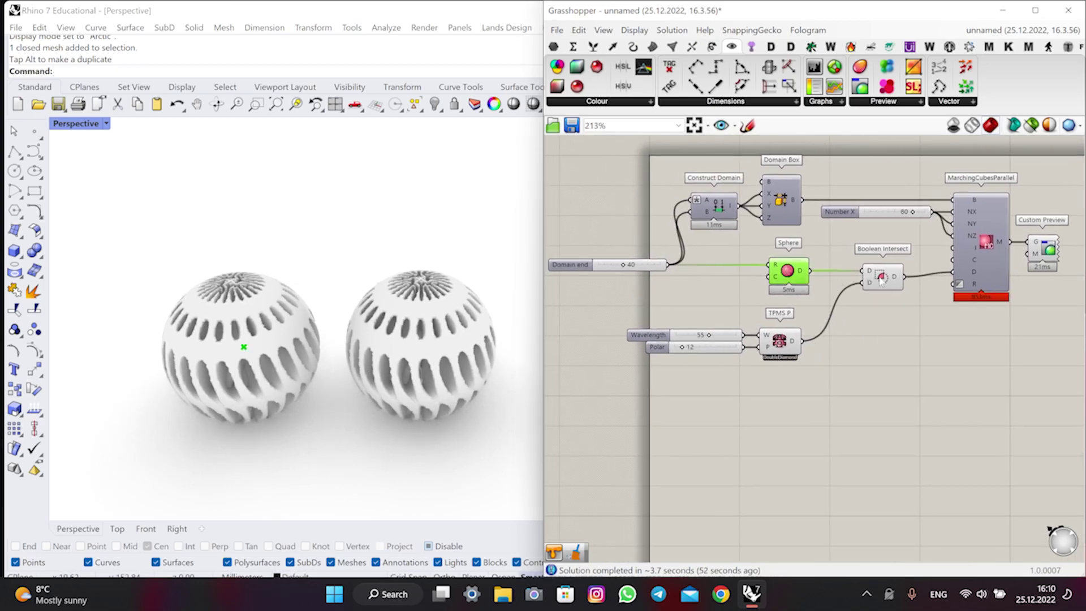
{"action": "left_click", "coordinate": [880, 283]}
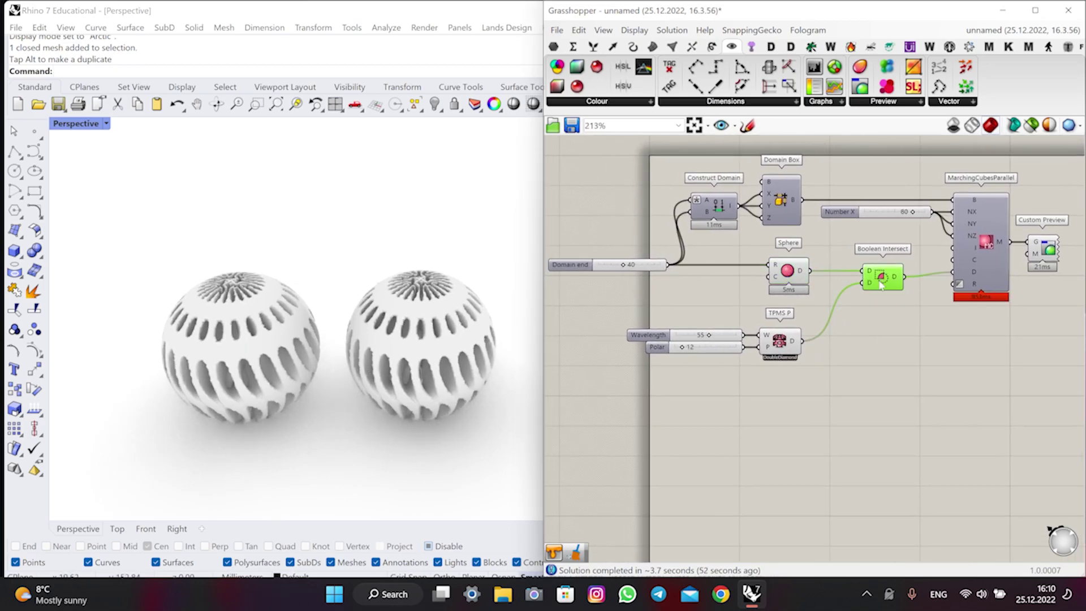
- Maximise the Grasshopper window and place a Boolean Subtract component from the combination components below Boolean Intersect
{"action": "left_click", "coordinate": [1035, 10]}
{"action": "left_click", "coordinate": [821, 45]}
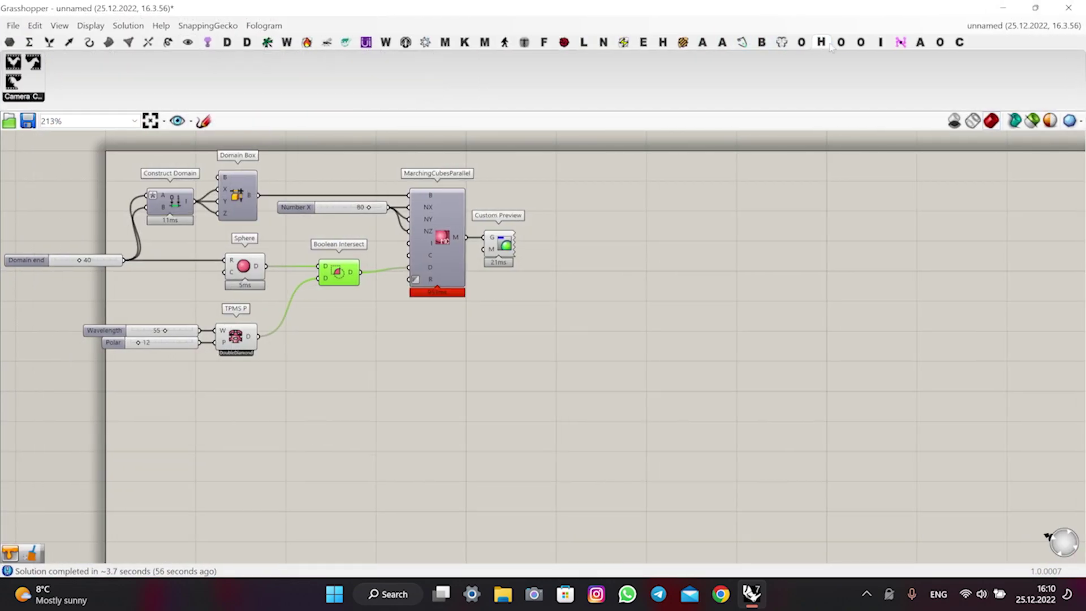
{"action": "left_click", "coordinate": [841, 46]}
{"action": "left_click", "coordinate": [861, 50]}
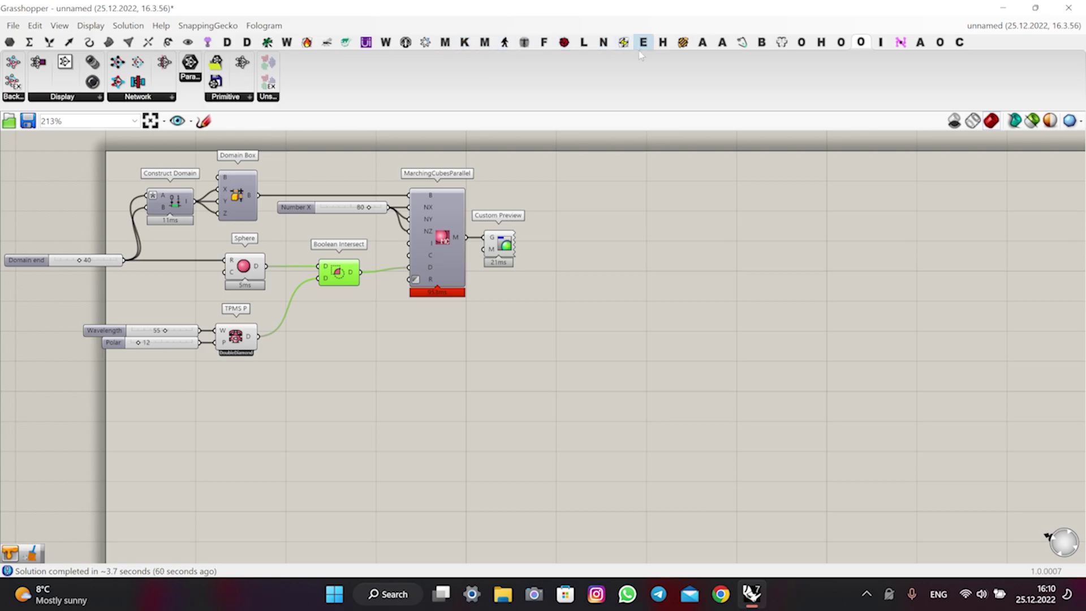
{"action": "left_click", "coordinate": [705, 46]}
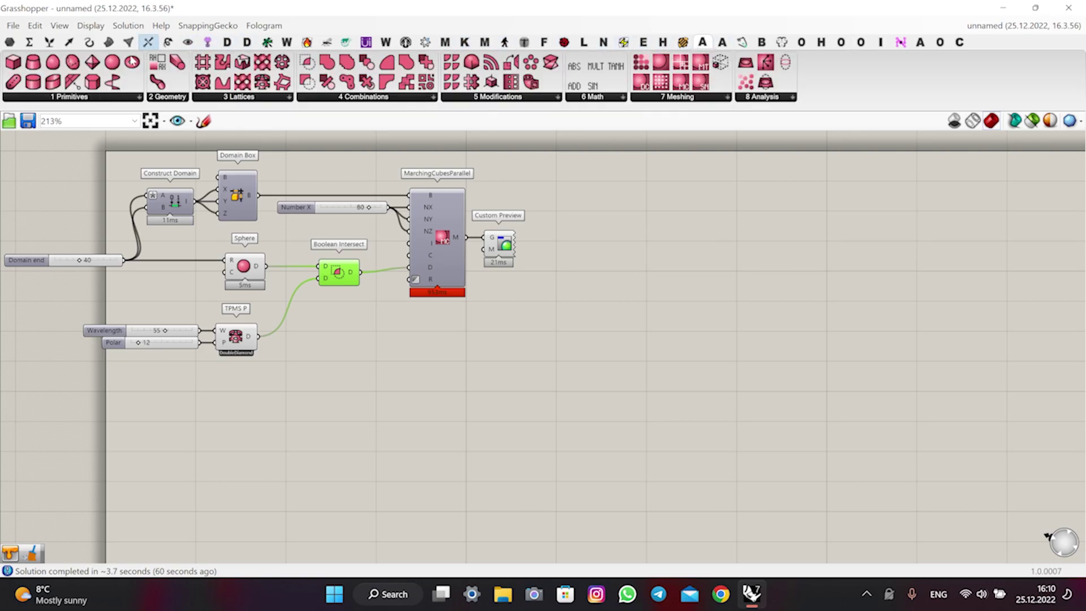
{"action": "left_click", "coordinate": [97, 100]}
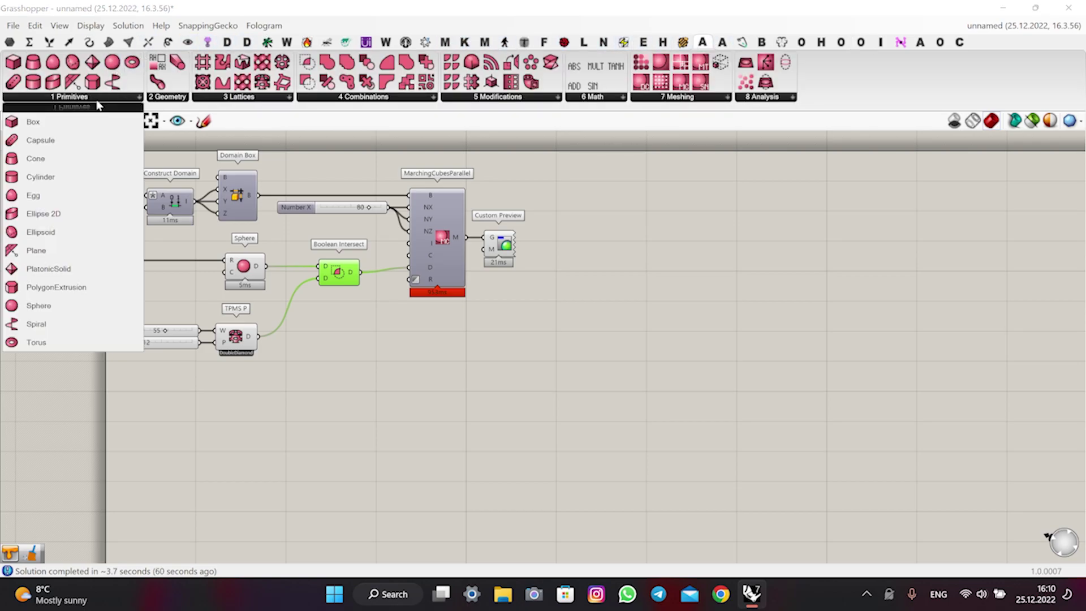
{"action": "left_click", "coordinate": [424, 97]}
{"action": "left_click_drag", "start_coordinate": [376, 140], "coordinate": [373, 163]}
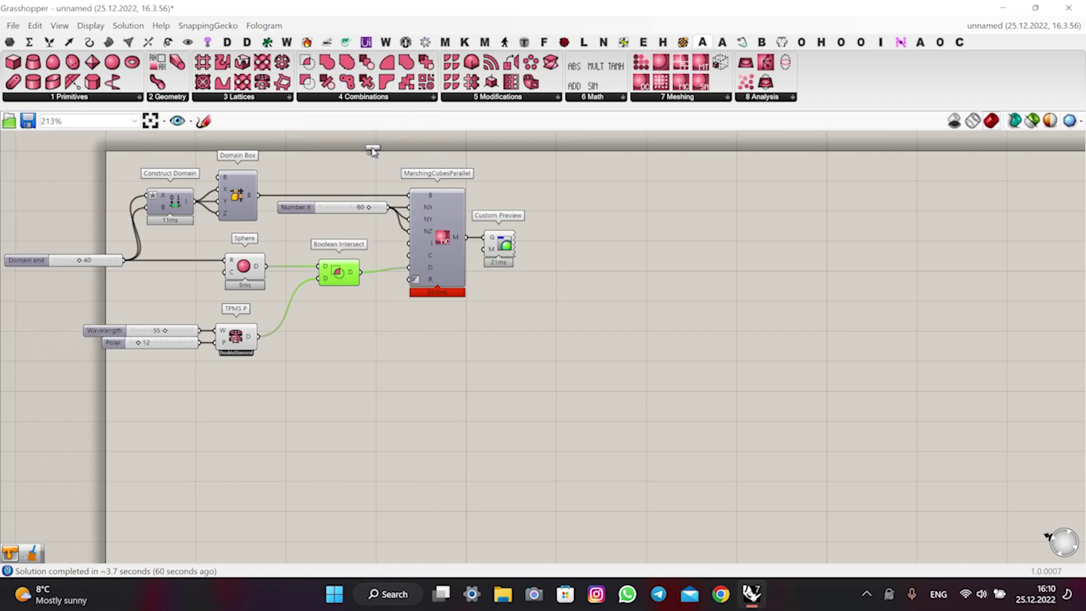
{"action": "scroll", "coordinate": [310, 289], "scroll_direction": "up", "scroll_amount": 2}
{"action": "left_click", "coordinate": [366, 325]}
- Connect the Sphere and TPMS P outputs to Boolean Subtract and feed its result into the D input of MarchingCubesParallel
{"action": "right_click_drag", "start_coordinate": [403, 330], "coordinate": [573, 319]}
{"action": "left_click", "coordinate": [524, 317]}
{"action": "left_click_drag", "start_coordinate": [523, 321], "coordinate": [508, 343]}
{"action": "left_click_drag", "start_coordinate": [419, 249], "coordinate": [492, 328]}
{"action": "left_click_drag", "start_coordinate": [408, 346], "coordinate": [618, 256]}
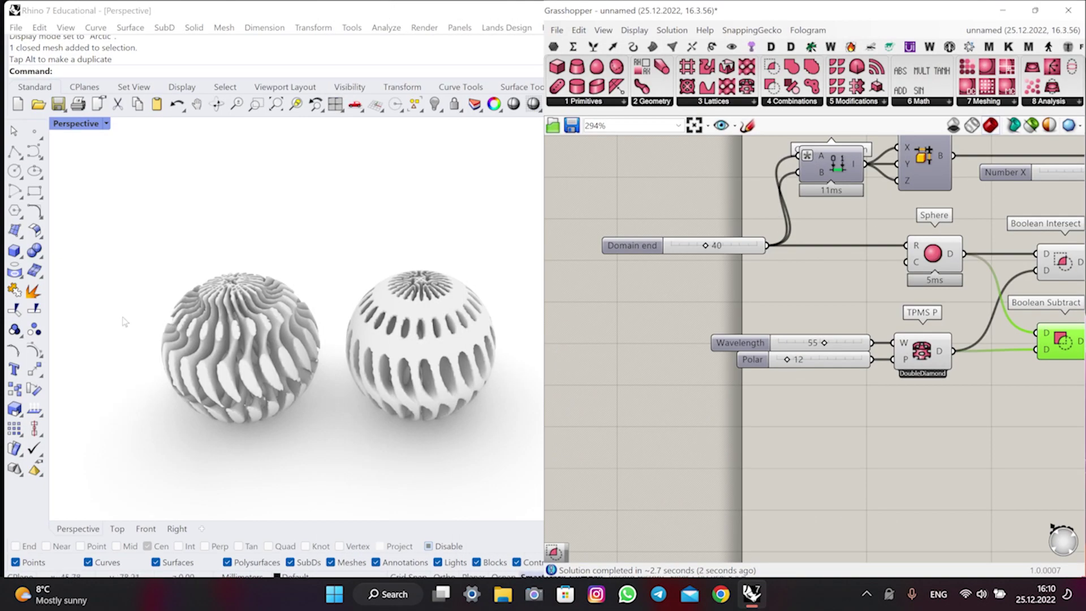
- Check the subtracted sphere from the side and change the TPMS P surface type to DoubleGyroid
{"action": "right_click_drag", "start_coordinate": [208, 374], "coordinate": [215, 320]}
{"action": "scroll", "coordinate": [207, 342], "scroll_direction": "up", "scroll_amount": 2}
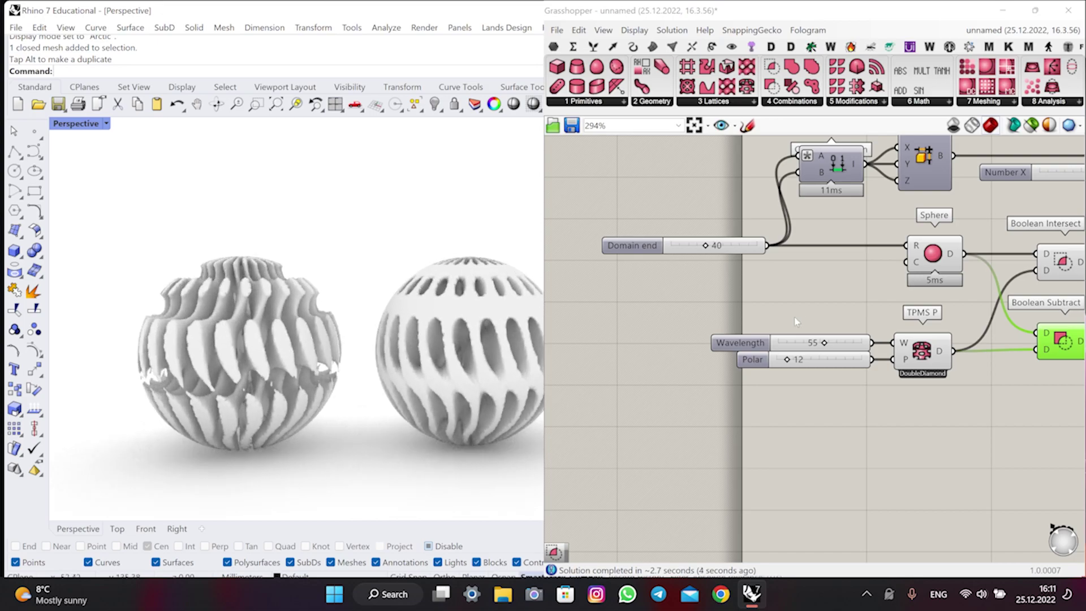
{"action": "scroll", "coordinate": [783, 298], "scroll_direction": "down", "scroll_amount": 2}
{"action": "scroll", "coordinate": [843, 340], "scroll_direction": "up", "scroll_amount": 4}
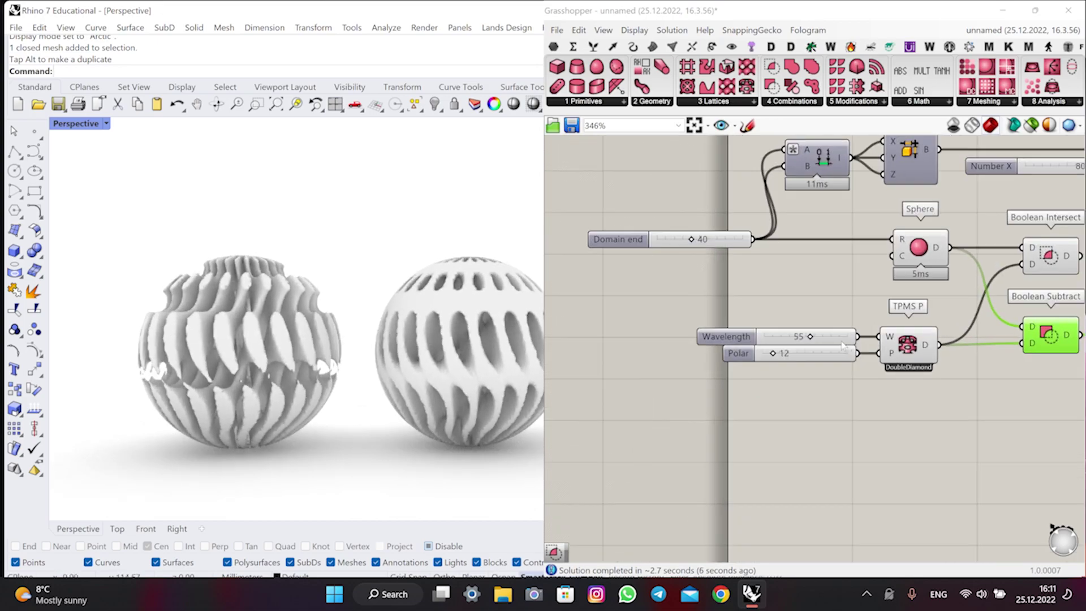
{"action": "right_click", "coordinate": [917, 355]}
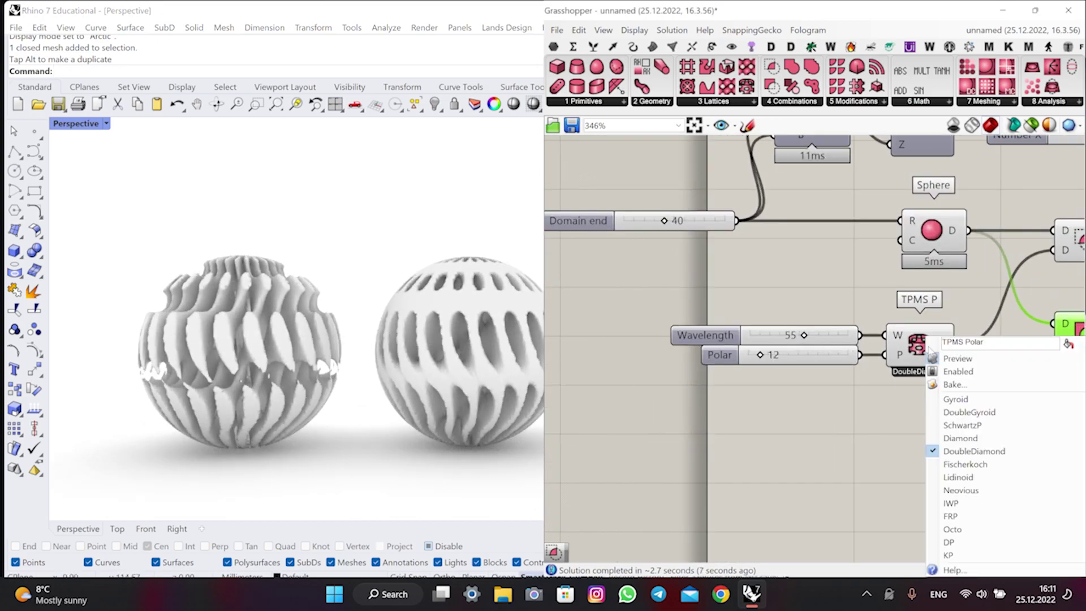
{"action": "left_click", "coordinate": [974, 414]}
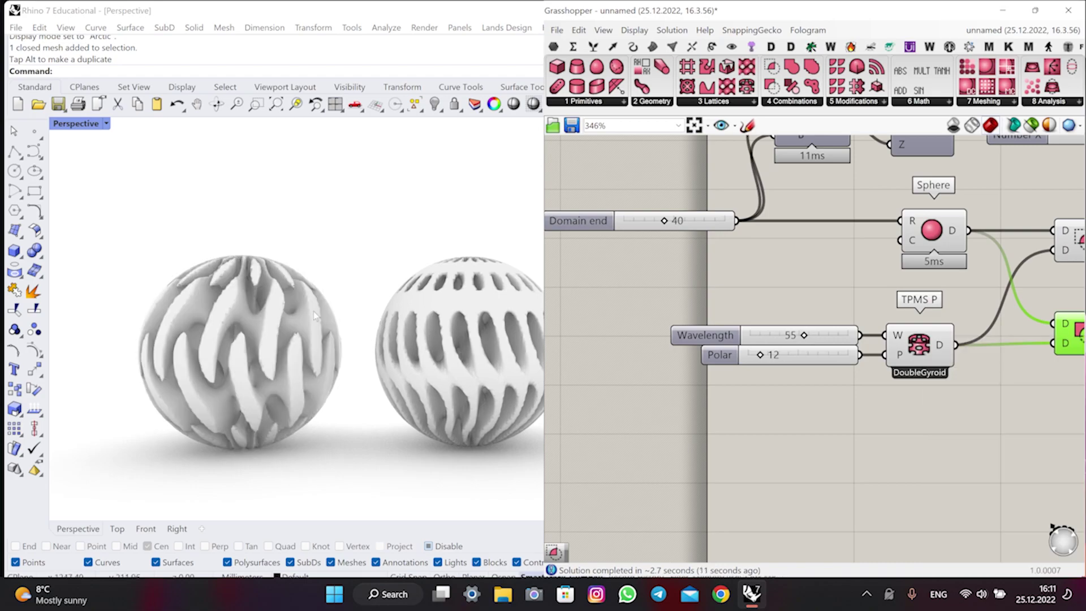
- Set the Wavelength of the TPMS P component to 49
{"action": "right_click_drag", "start_coordinate": [294, 282], "coordinate": [280, 308]}
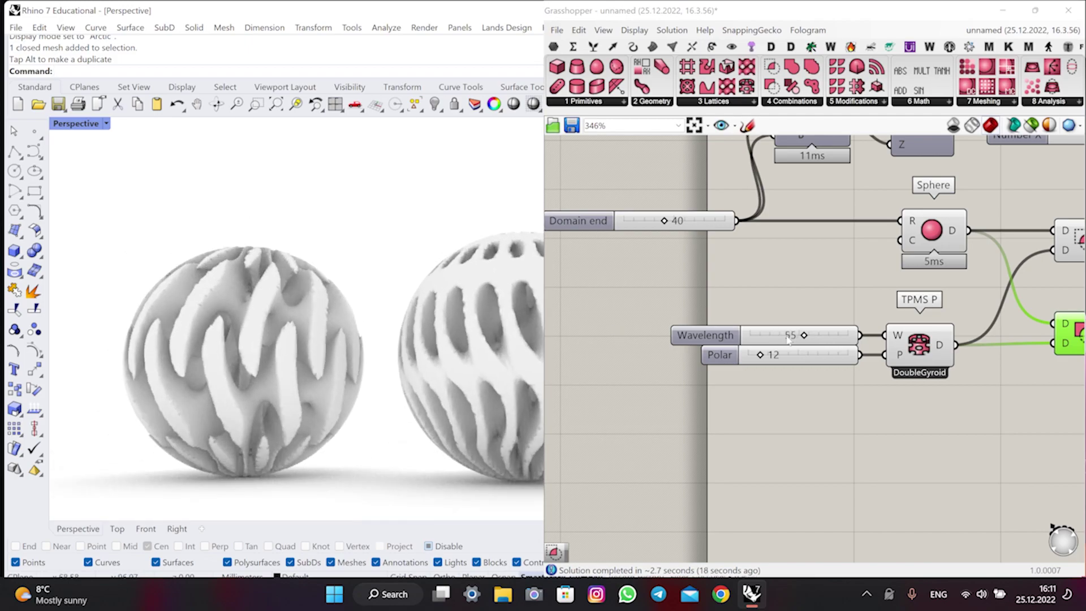
{"action": "left_click", "coordinate": [803, 336]}
{"action": "left_click_drag", "start_coordinate": [796, 336], "coordinate": [797, 336]}
{"action": "mouse_move", "coordinate": [267, 346]}
{"action": "right_mouse_down"}
{"action": "mouse_move", "coordinate": [280, 351]}
{"action": "mouse_move", "coordinate": [271, 343]}
{"action": "mouse_move", "coordinate": [267, 356]}
{"action": "right_mouse_up"}
{"action": "scroll", "coordinate": [268, 358], "scroll_direction": "down", "scroll_amount": 2}
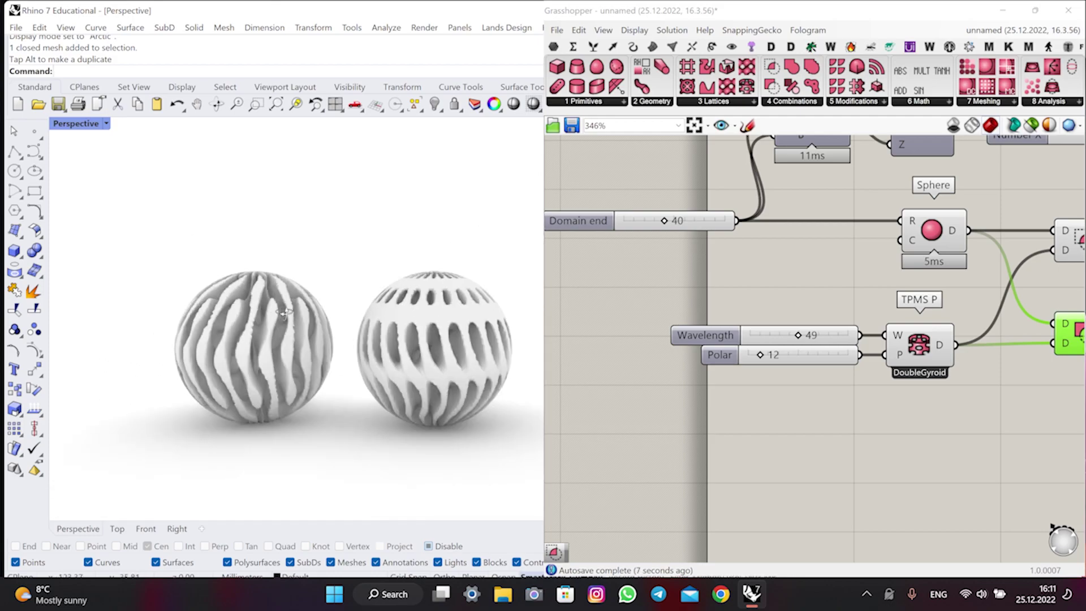
- Bake the DoubleGyroid mesh from MarchingCubesParallel onto Layer 01
{"action": "scroll", "coordinate": [622, 310], "scroll_direction": "down", "scroll_amount": 2}
{"action": "scroll", "coordinate": [622, 311], "scroll_direction": "down", "scroll_amount": 2}
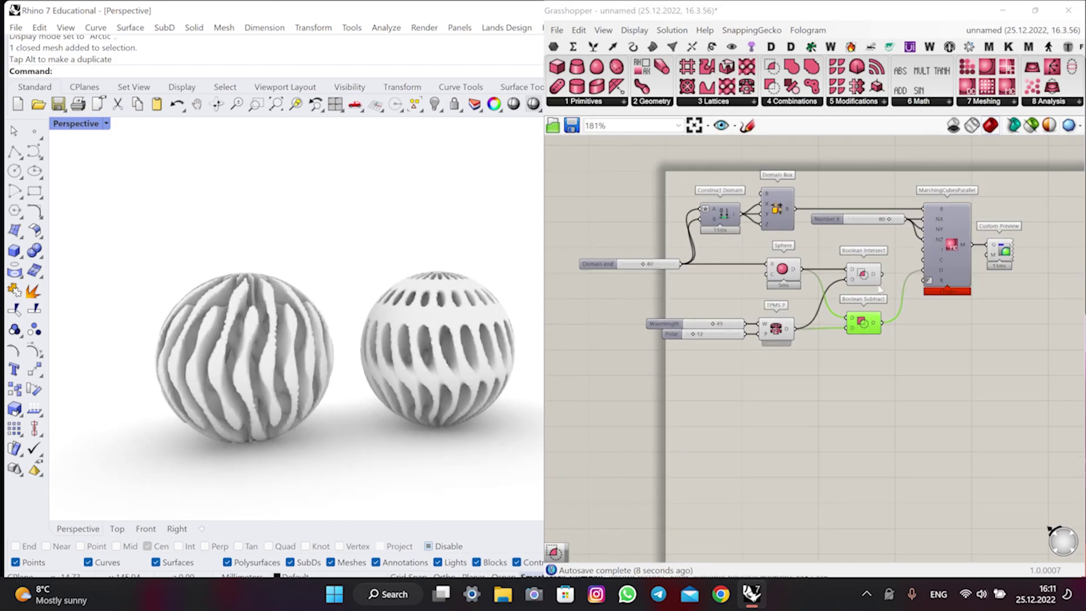
{"action": "right_click", "coordinate": [963, 244]}
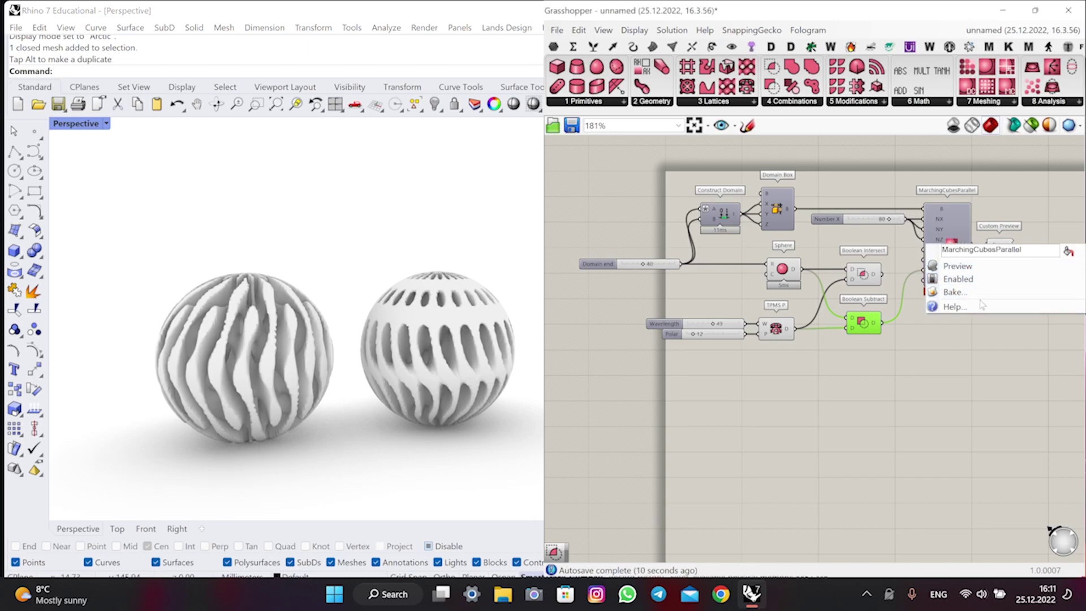
{"action": "left_click", "coordinate": [955, 292]}
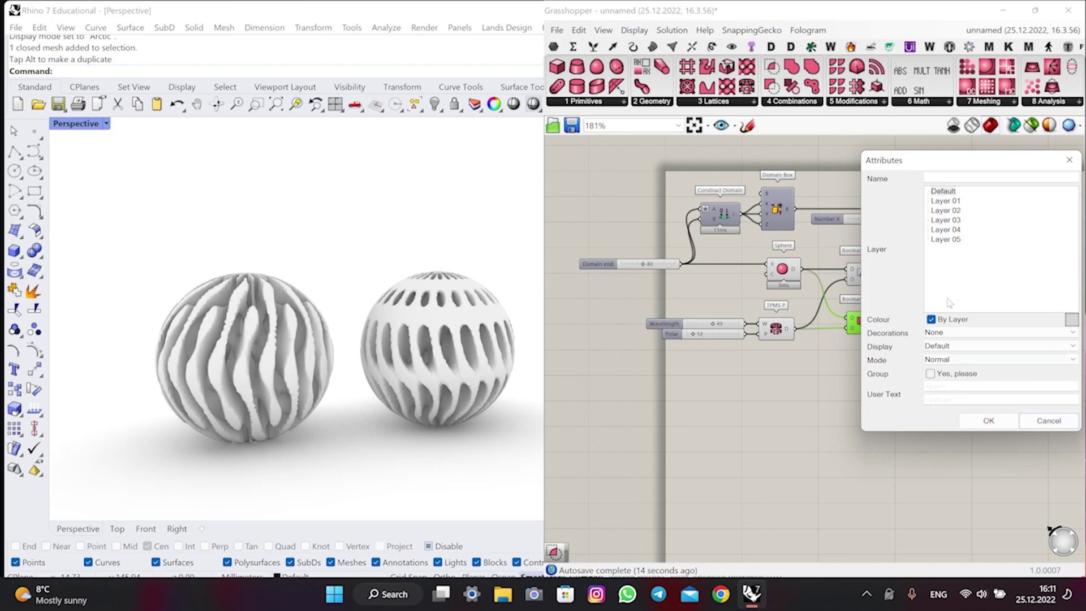
{"action": "left_click", "coordinate": [946, 201]}
{"action": "left_click", "coordinate": [989, 420]}
- Examine the edges and mesh resolution of the DoubleGyroid sphere up close
{"action": "scroll", "coordinate": [266, 368], "scroll_direction": "up", "scroll_amount": 2}
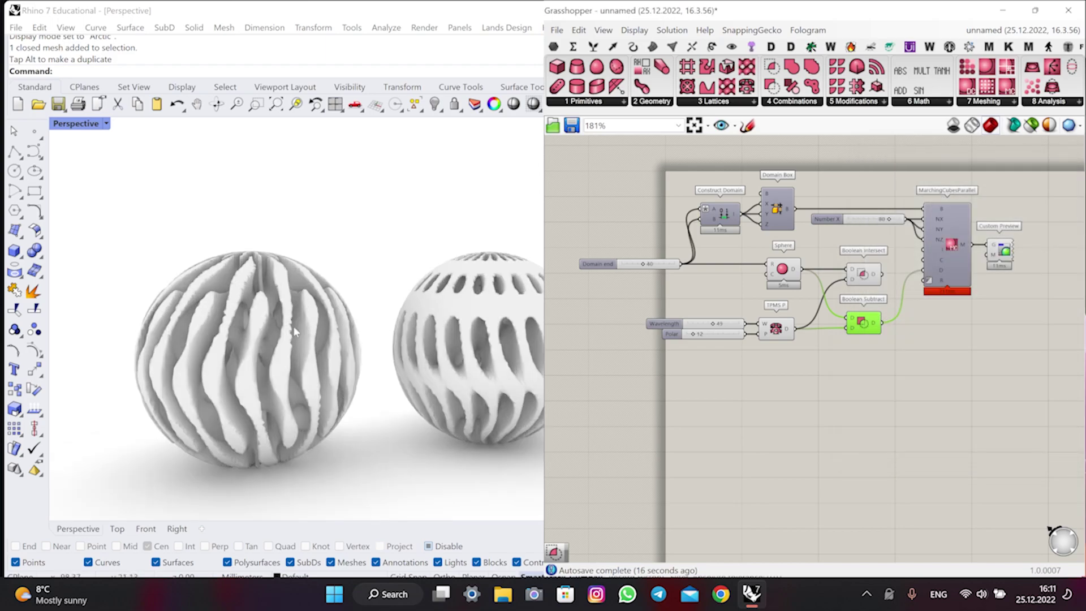
{"action": "scroll", "coordinate": [293, 326], "scroll_direction": "up", "scroll_amount": 6}
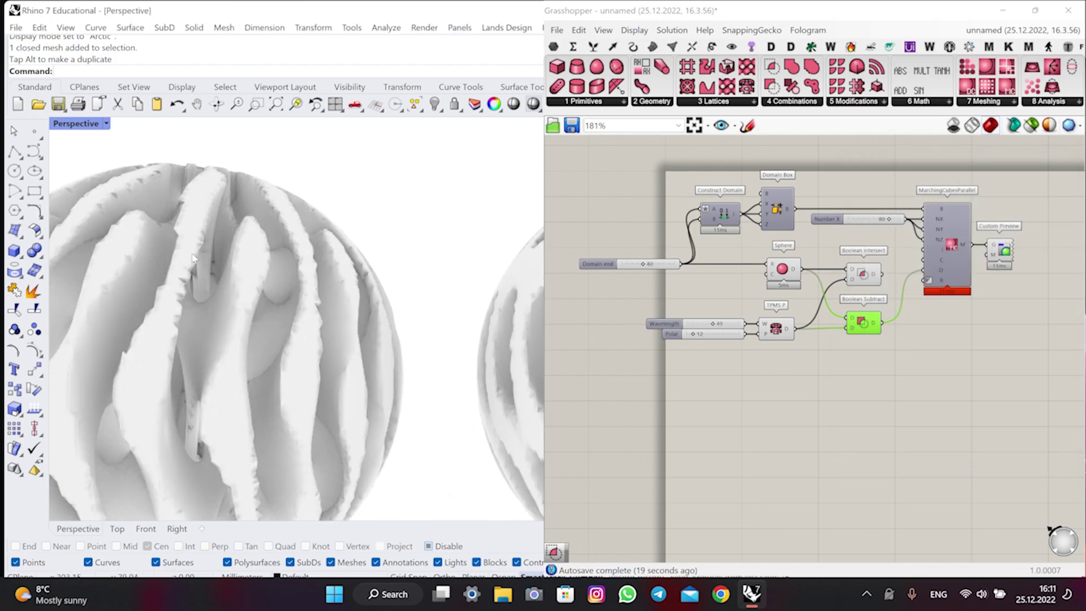
{"action": "scroll", "coordinate": [191, 262], "scroll_direction": "up", "scroll_amount": 3}
{"action": "right_click_drag", "start_coordinate": [311, 204], "coordinate": [392, 337]}
{"action": "scroll", "coordinate": [392, 336], "scroll_direction": "down", "scroll_amount": 3}
{"action": "scroll", "coordinate": [906, 246], "scroll_direction": "up", "scroll_amount": 3}
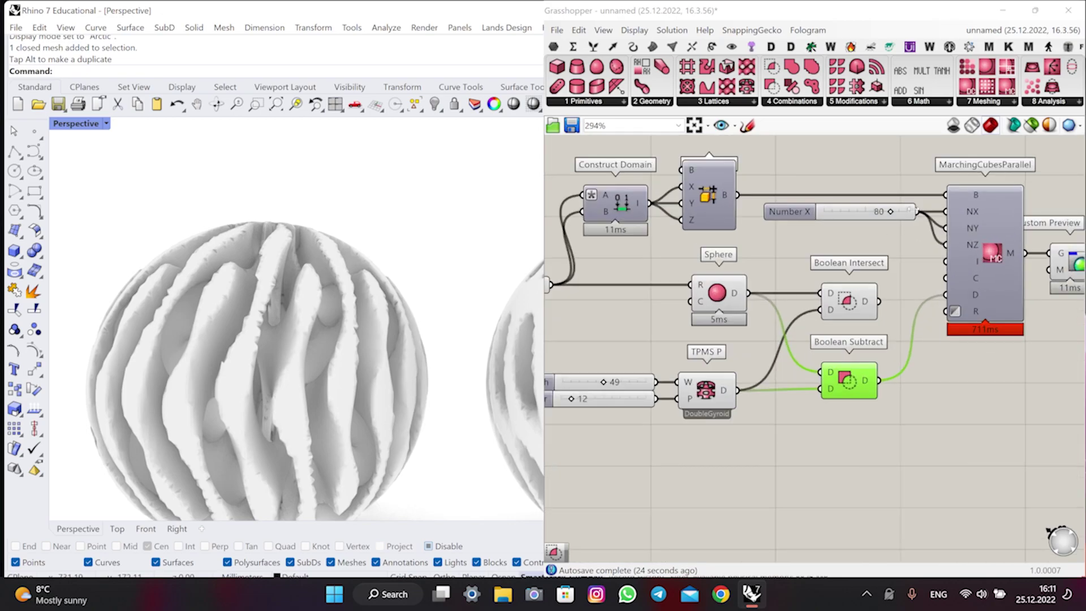
{"action": "scroll", "coordinate": [372, 300], "scroll_direction": "down", "scroll_amount": 3}
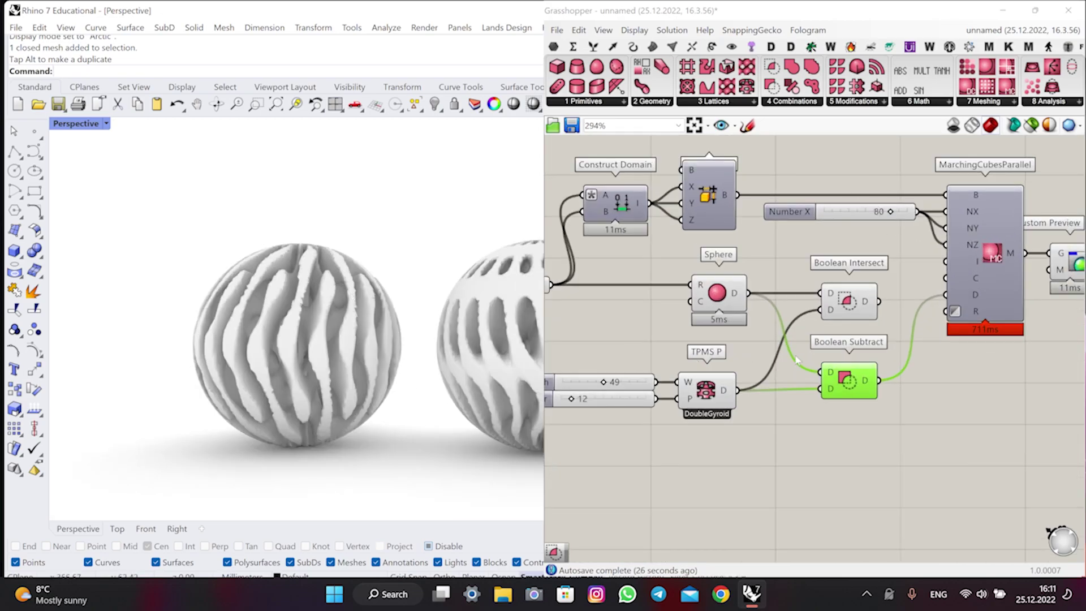
- Move Custom Preview further away from MarchingCubesParallel and search for a smoothing component with "smoo"
{"action": "right_click_drag", "start_coordinate": [811, 352], "coordinate": [696, 368]}
{"action": "left_click_drag", "start_coordinate": [970, 282], "coordinate": [1055, 282]}
{"action": "double_click", "coordinate": [969, 211]}
{"action": "type", "text": "smoo"}
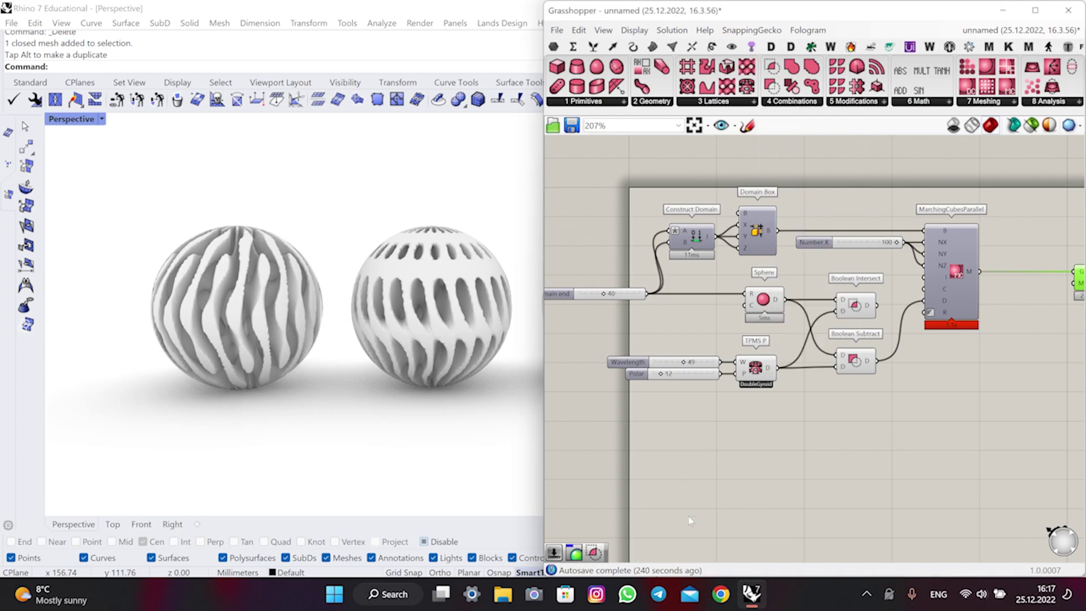
- Change the TPMS P surface type to Neovious and view the sphere from above
{"action": "scroll", "coordinate": [764, 386], "scroll_direction": "up", "scroll_amount": 4}
{"action": "right_click", "coordinate": [742, 338]}
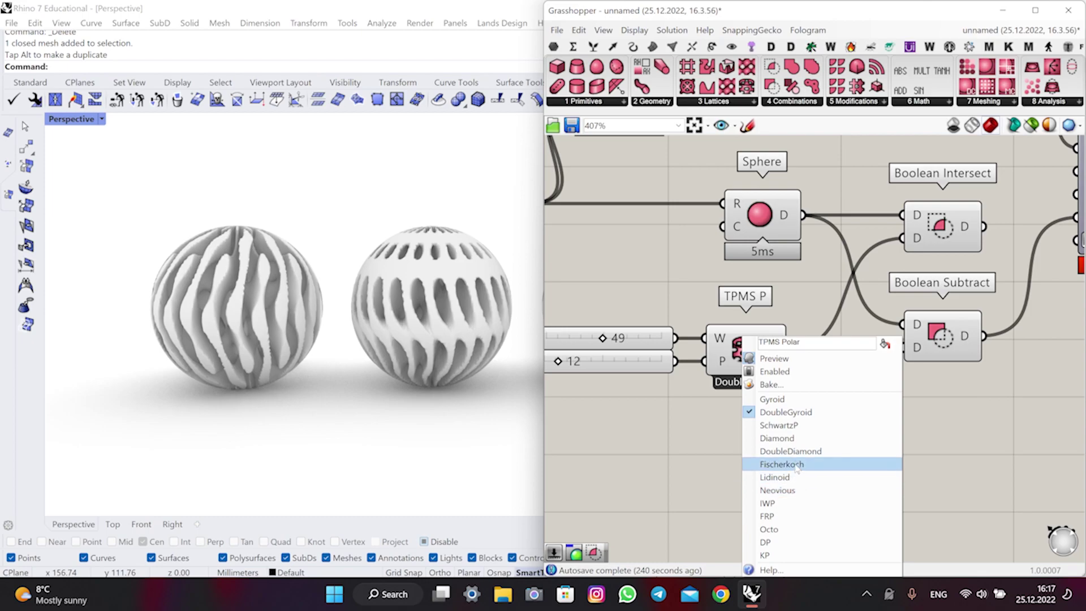
{"action": "left_click", "coordinate": [801, 492]}
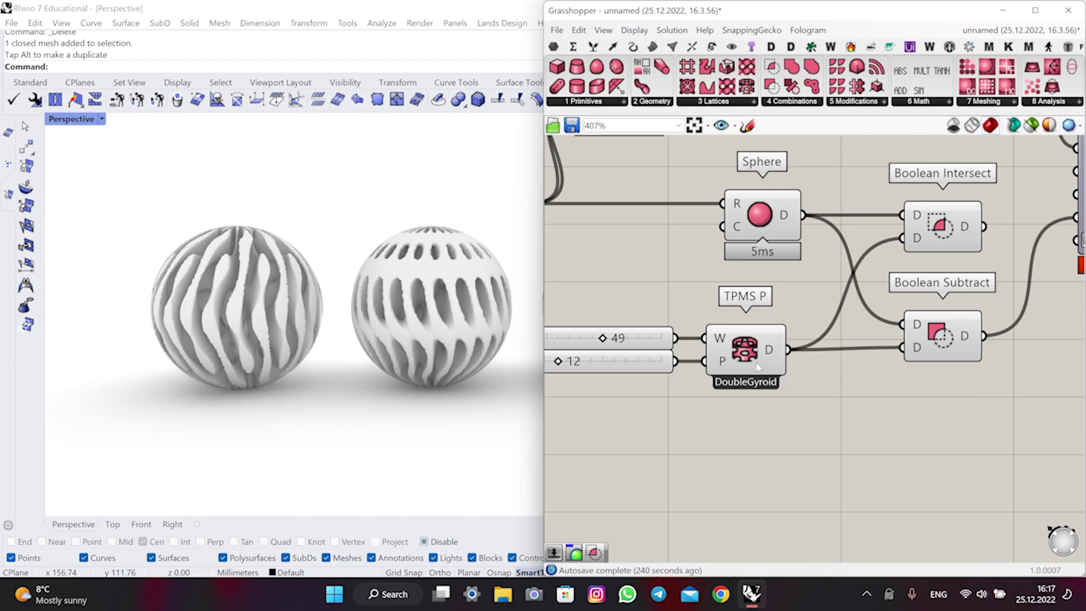
{"action": "right_click_drag", "start_coordinate": [255, 307], "coordinate": [260, 371]}
- Set the Wavelength to 27 and inspect the Neovious sphere from several angles
{"action": "right_click_drag", "start_coordinate": [766, 389], "coordinate": [855, 394]}
{"action": "right_click_drag", "start_coordinate": [801, 361], "coordinate": [809, 364]}
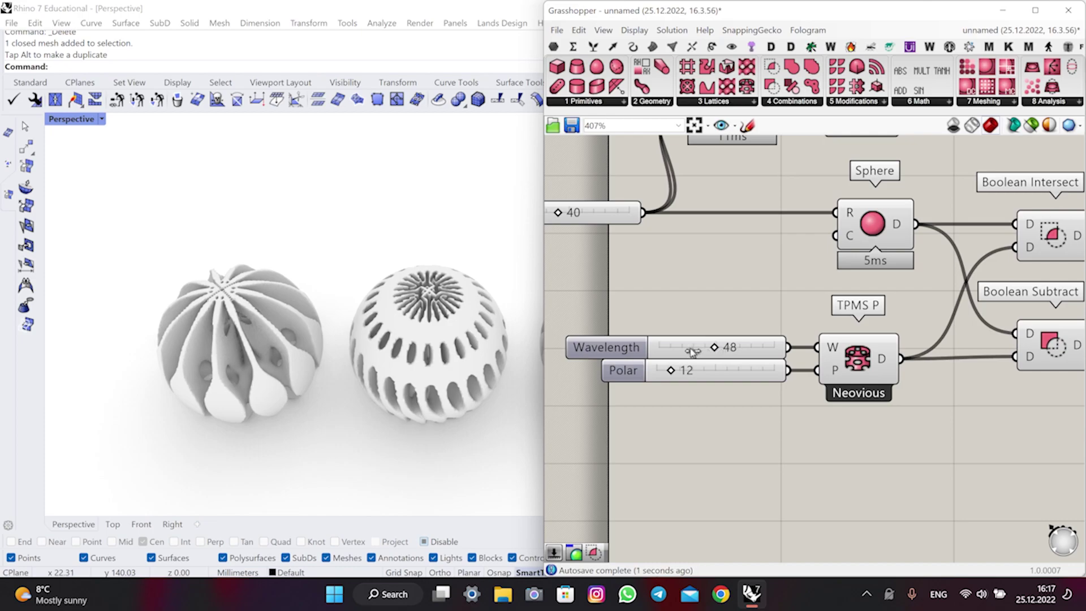
{"action": "left_click_drag", "start_coordinate": [693, 352], "coordinate": [690, 351]}
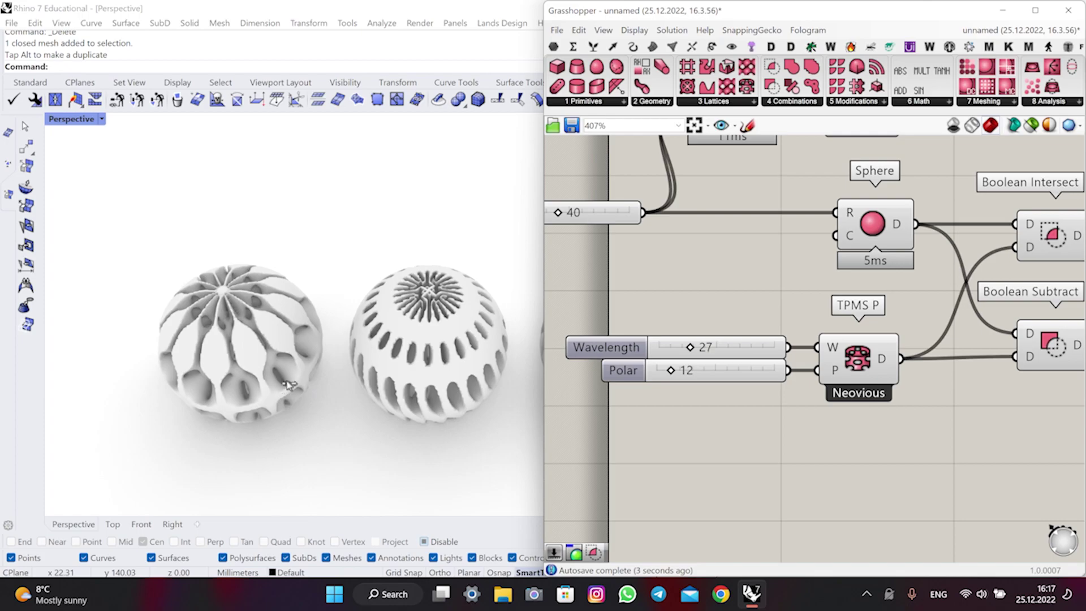
{"action": "right_click_drag", "start_coordinate": [286, 380], "coordinate": [239, 332]}
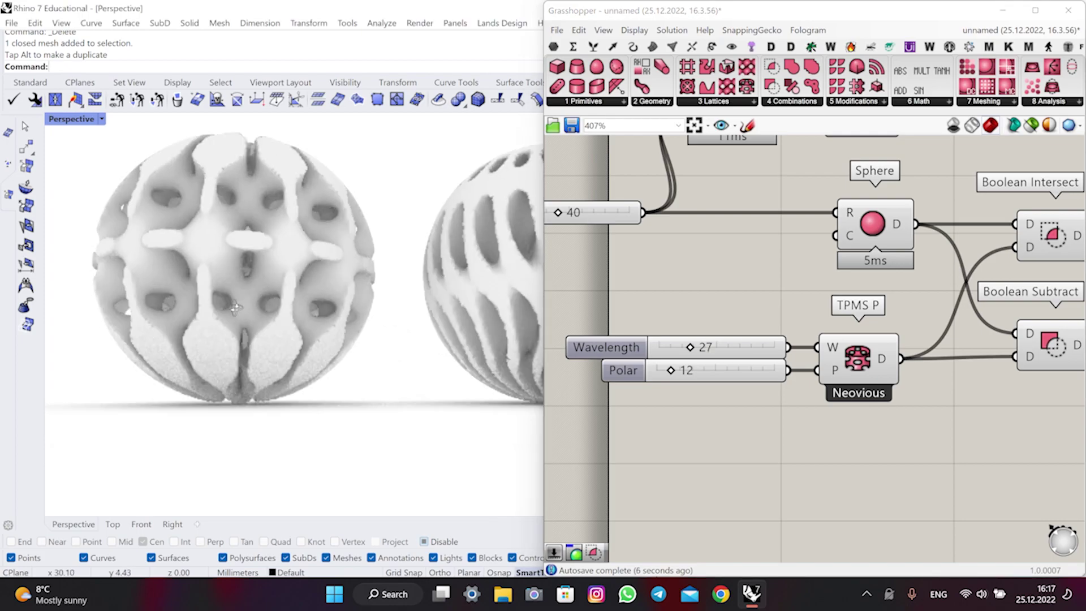
{"action": "right_click_drag", "start_coordinate": [234, 306], "coordinate": [236, 388]}
{"action": "scroll", "coordinate": [237, 388], "scroll_direction": "down", "scroll_amount": 3}
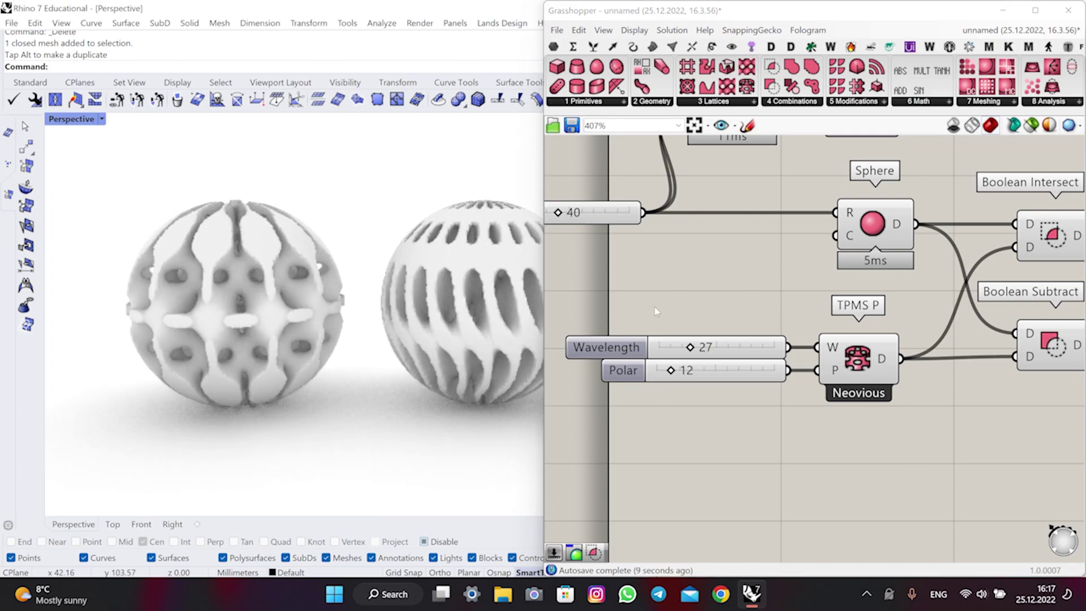
{"action": "scroll", "coordinate": [702, 333], "scroll_direction": "up", "scroll_amount": 1}
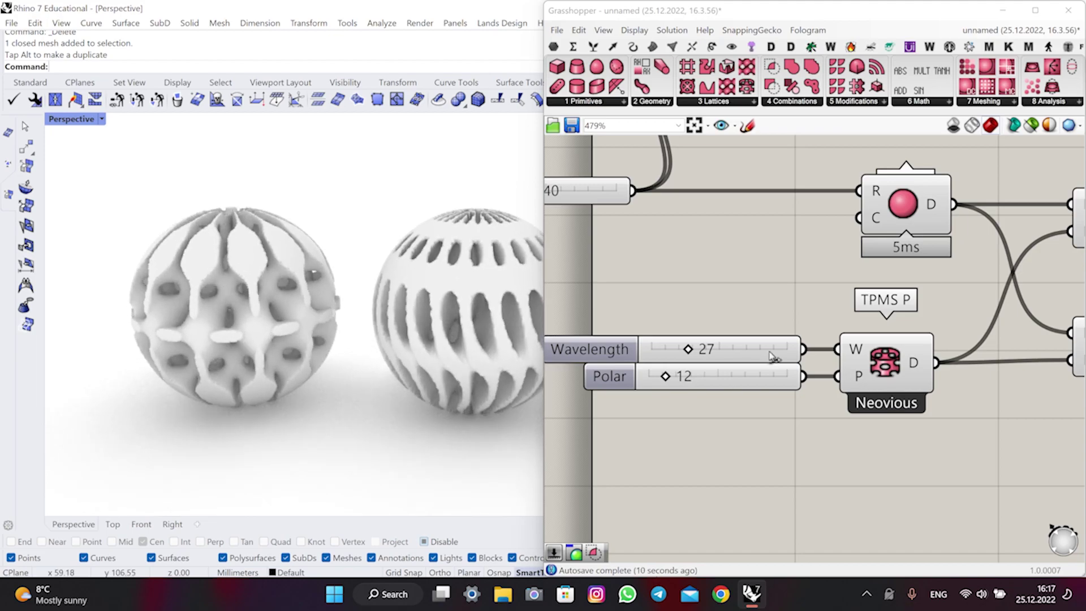
- Bake the Neovious mesh from MarchingCubesParallel onto Layer 01
{"action": "scroll", "coordinate": [755, 351], "scroll_direction": "down", "scroll_amount": 3}
{"action": "scroll", "coordinate": [871, 283], "scroll_direction": "up", "scroll_amount": 1}
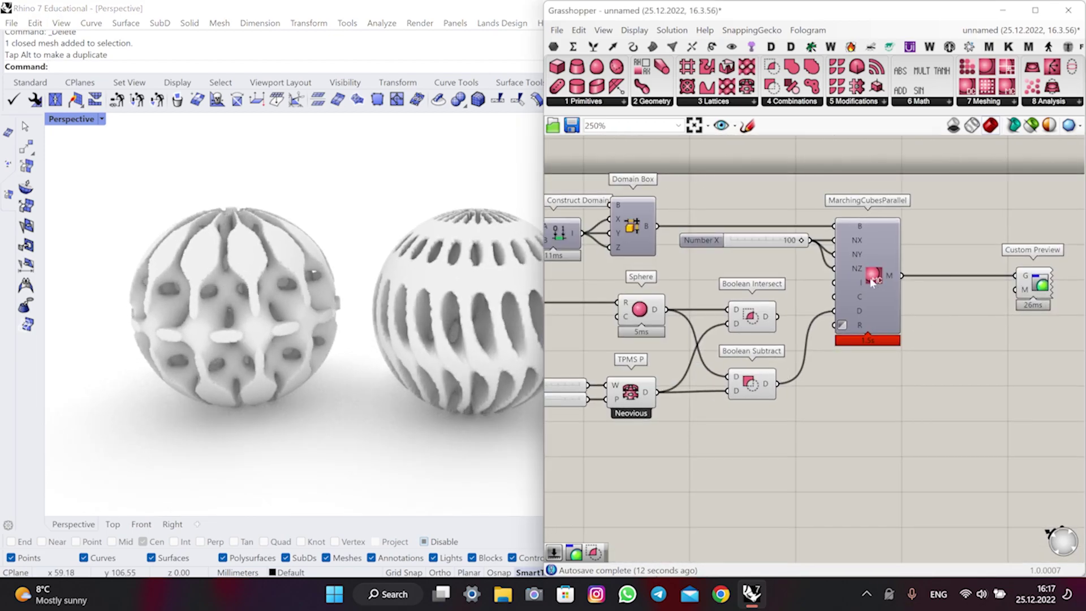
{"action": "right_click", "coordinate": [871, 282]}
{"action": "left_click", "coordinate": [894, 327]}
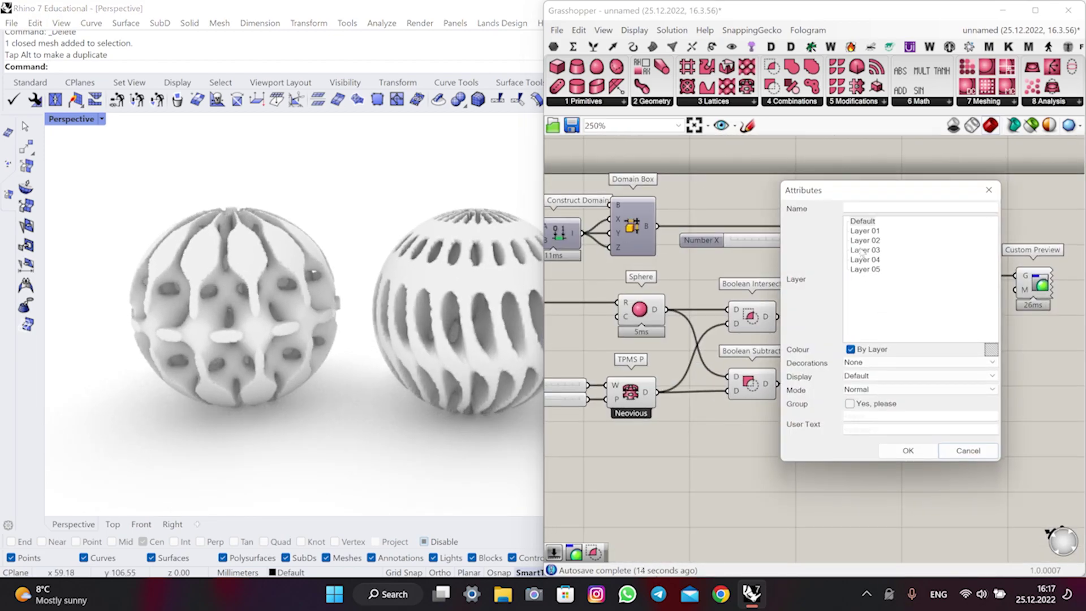
{"action": "left_click", "coordinate": [863, 231]}
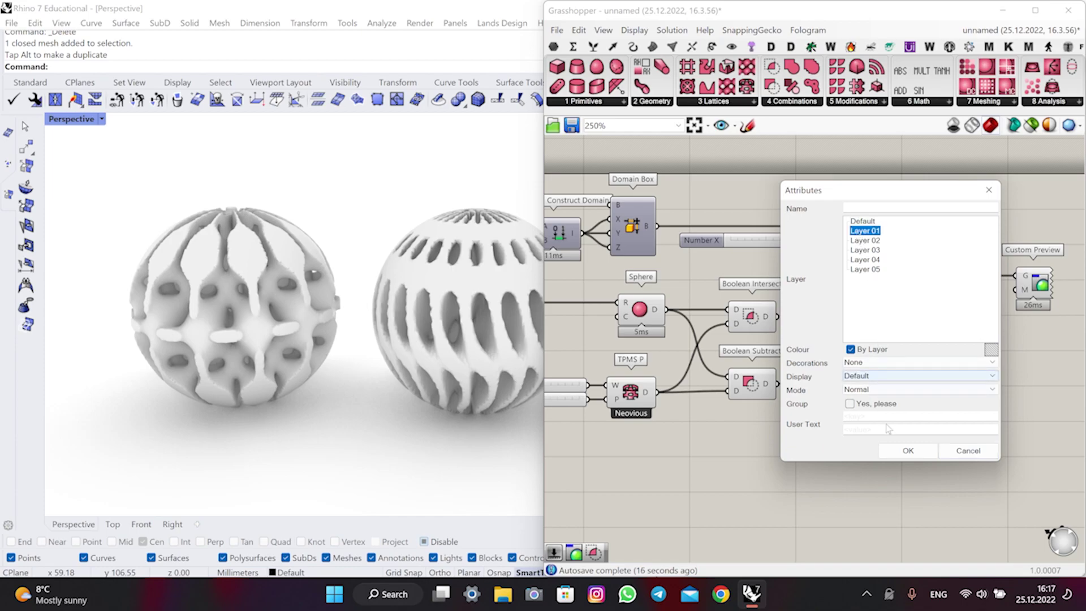
{"action": "left_click", "coordinate": [908, 450]}
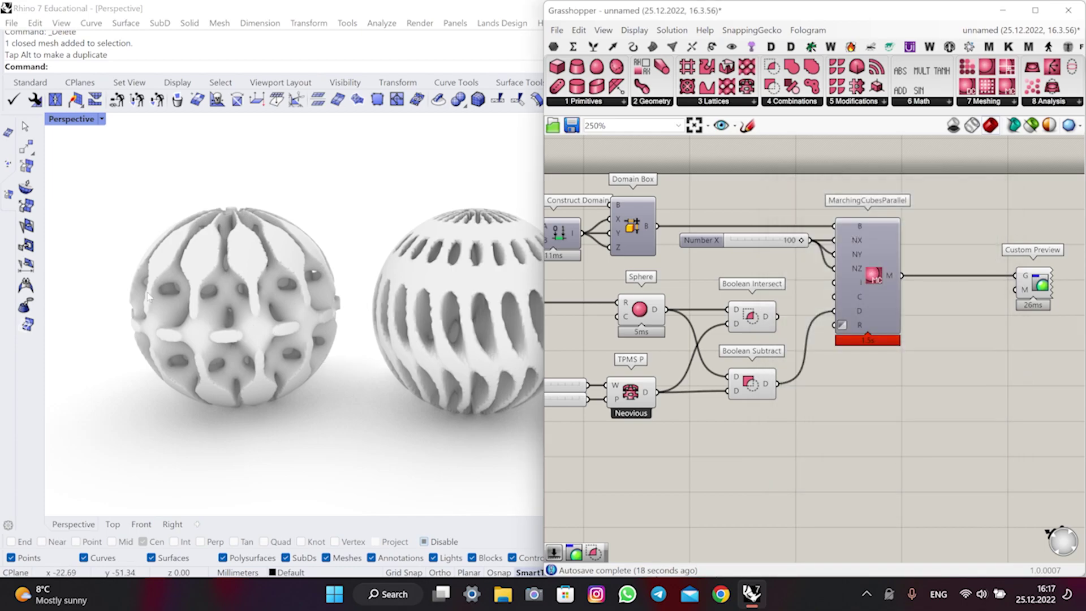
- Move the baked Neovious sphere to the far end of the row of baked spheres and deselect it
{"action": "scroll", "coordinate": [149, 295], "scroll_direction": "down", "scroll_amount": 3}
{"action": "left_click", "coordinate": [135, 323]}
{"action": "scroll", "coordinate": [135, 321], "scroll_direction": "down", "scroll_amount": 2}
{"action": "left_click_drag", "start_coordinate": [216, 304], "coordinate": [430, 327]}
{"action": "scroll", "coordinate": [257, 300], "scroll_direction": "down", "scroll_amount": 2}
{"action": "left_click", "coordinate": [421, 410]}
{"action": "scroll", "coordinate": [436, 363], "scroll_direction": "up", "scroll_amount": 2}
{"action": "scroll", "coordinate": [433, 291], "scroll_direction": "up", "scroll_amount": 3}
{"action": "right_click_drag", "start_coordinate": [388, 313], "coordinate": [417, 321], "text": "shift"}
{"action": "left_click", "coordinate": [925, 430]}
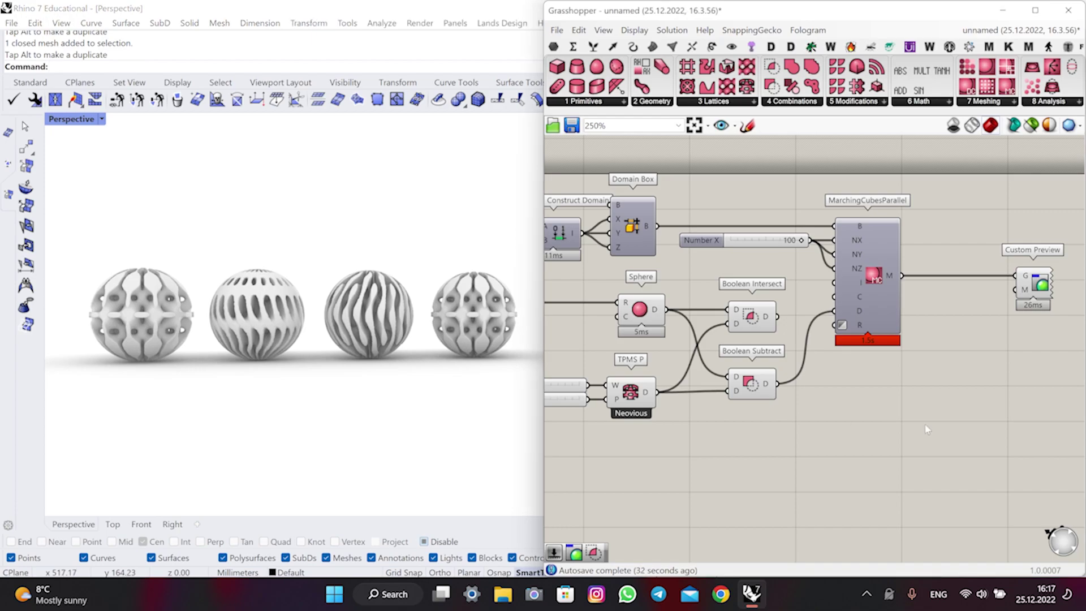